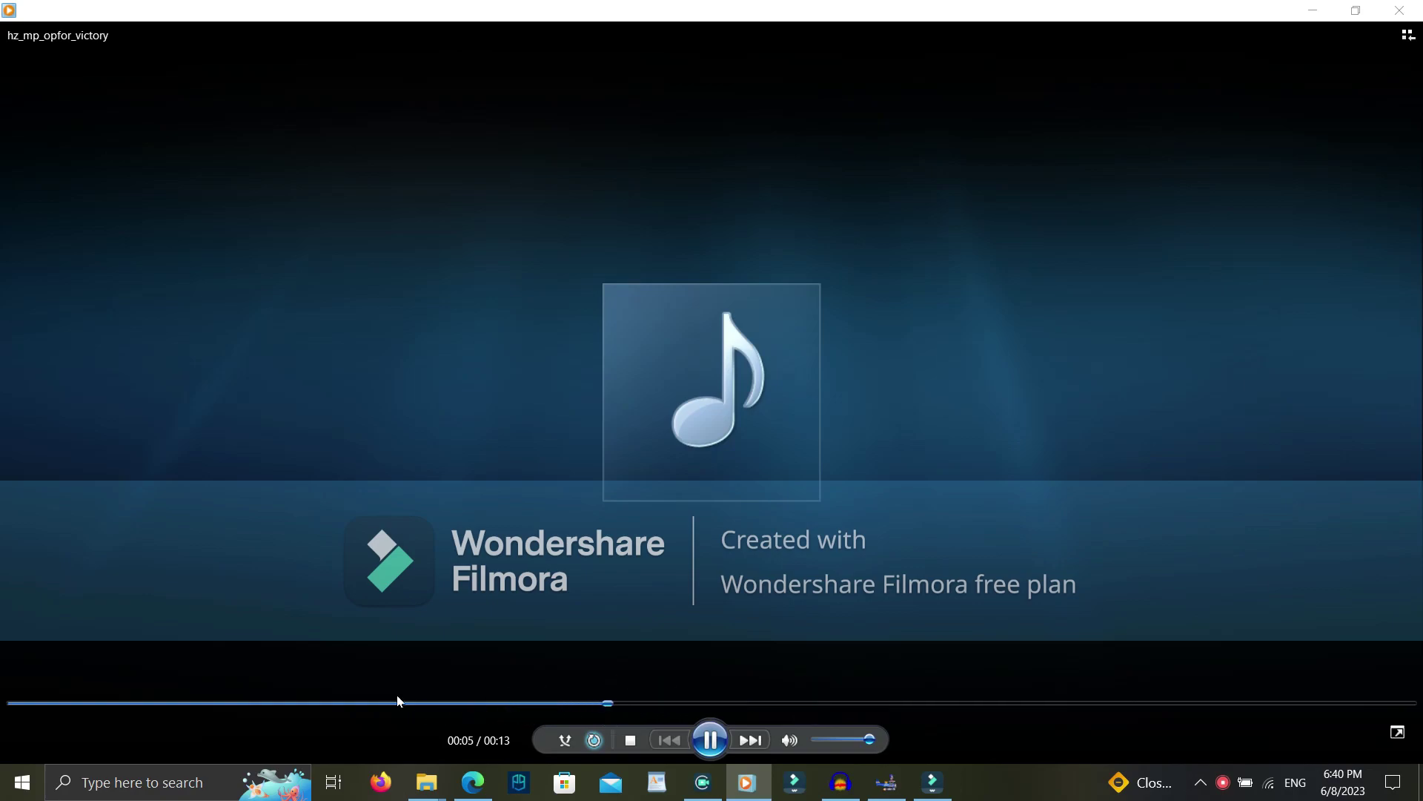
# Replay the hz_mp_opfor_victory track and examine Sonic frames 0xc4 to 0xc6 in Sonic 3 A.I.R. Animation Editor
pyautogui.click(305, 702)
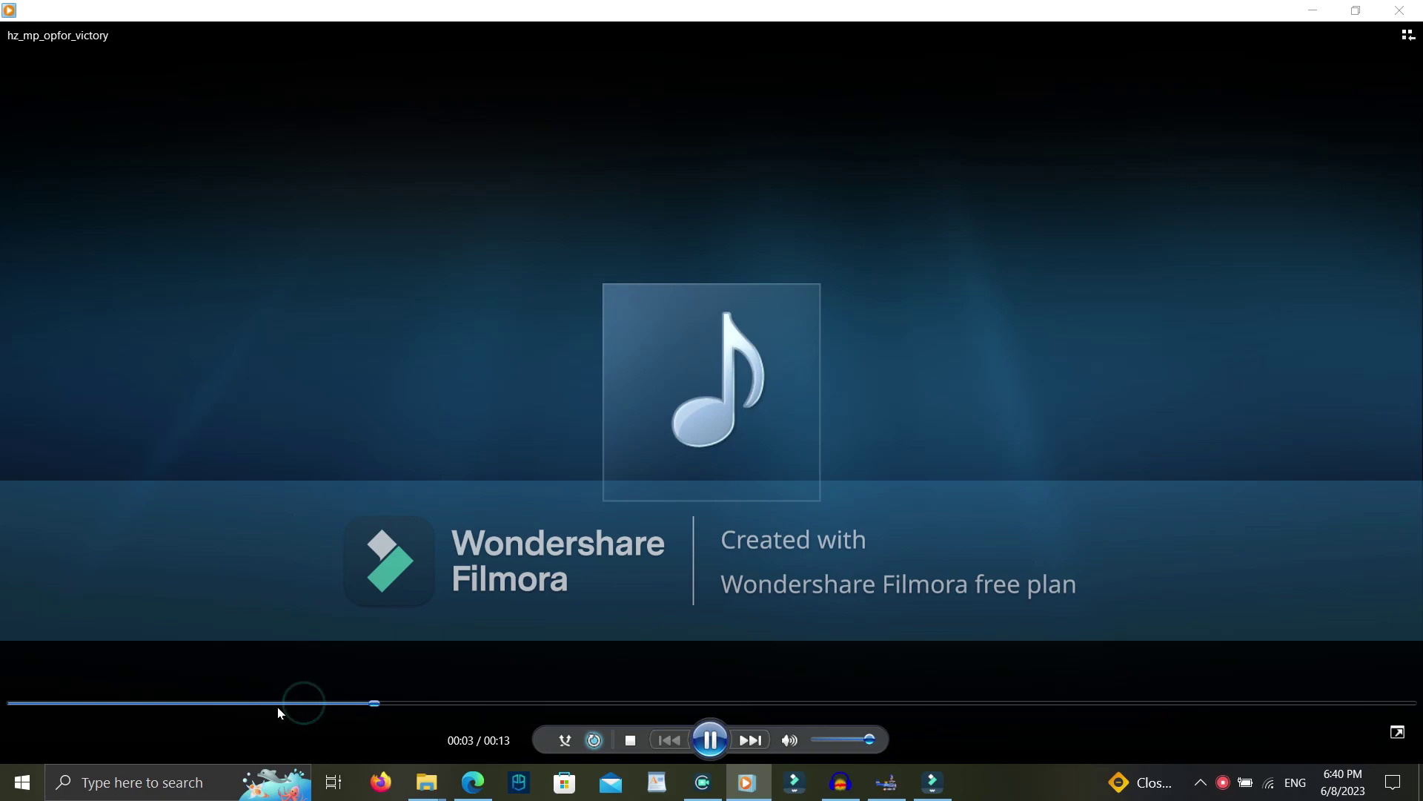
pyautogui.click(25, 703)
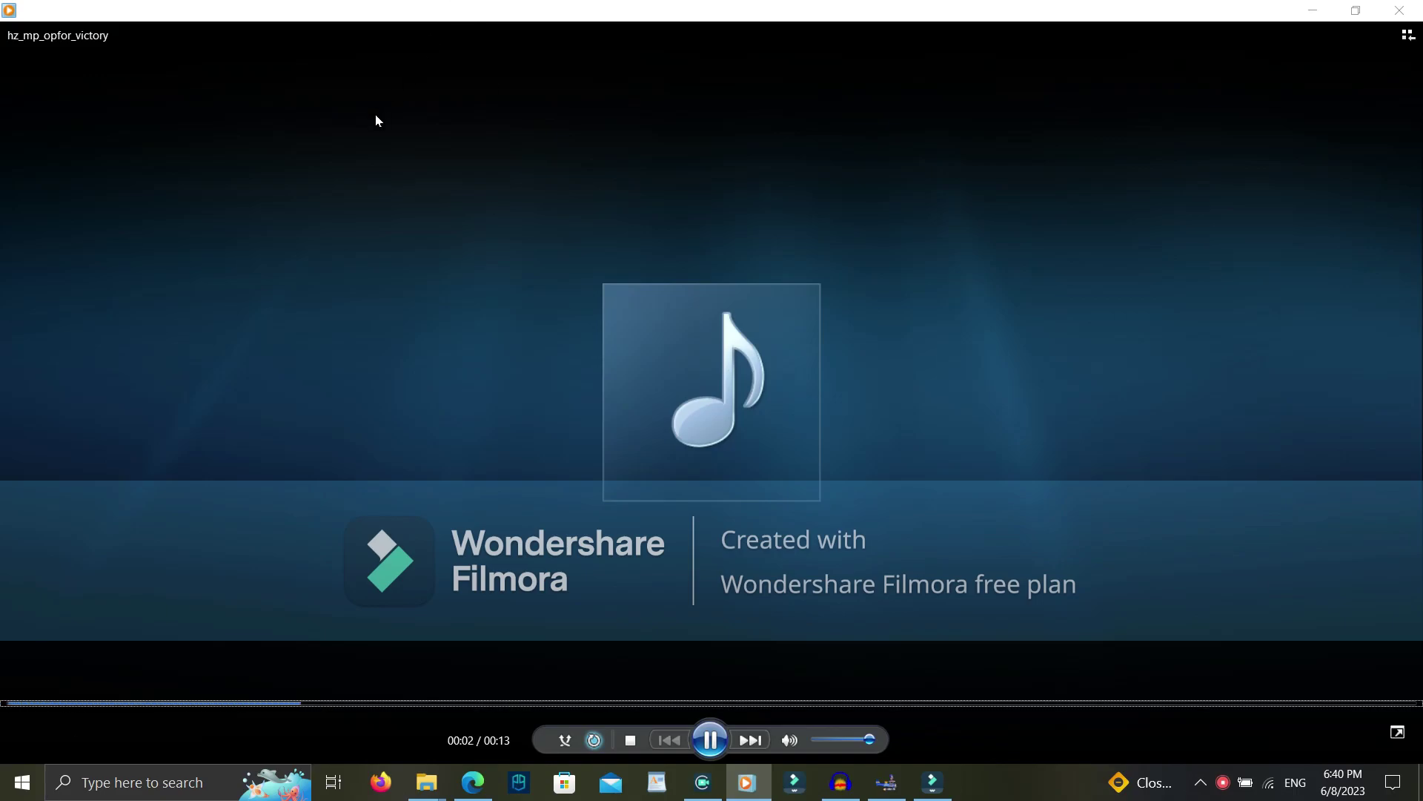
pyautogui.click(887, 782)
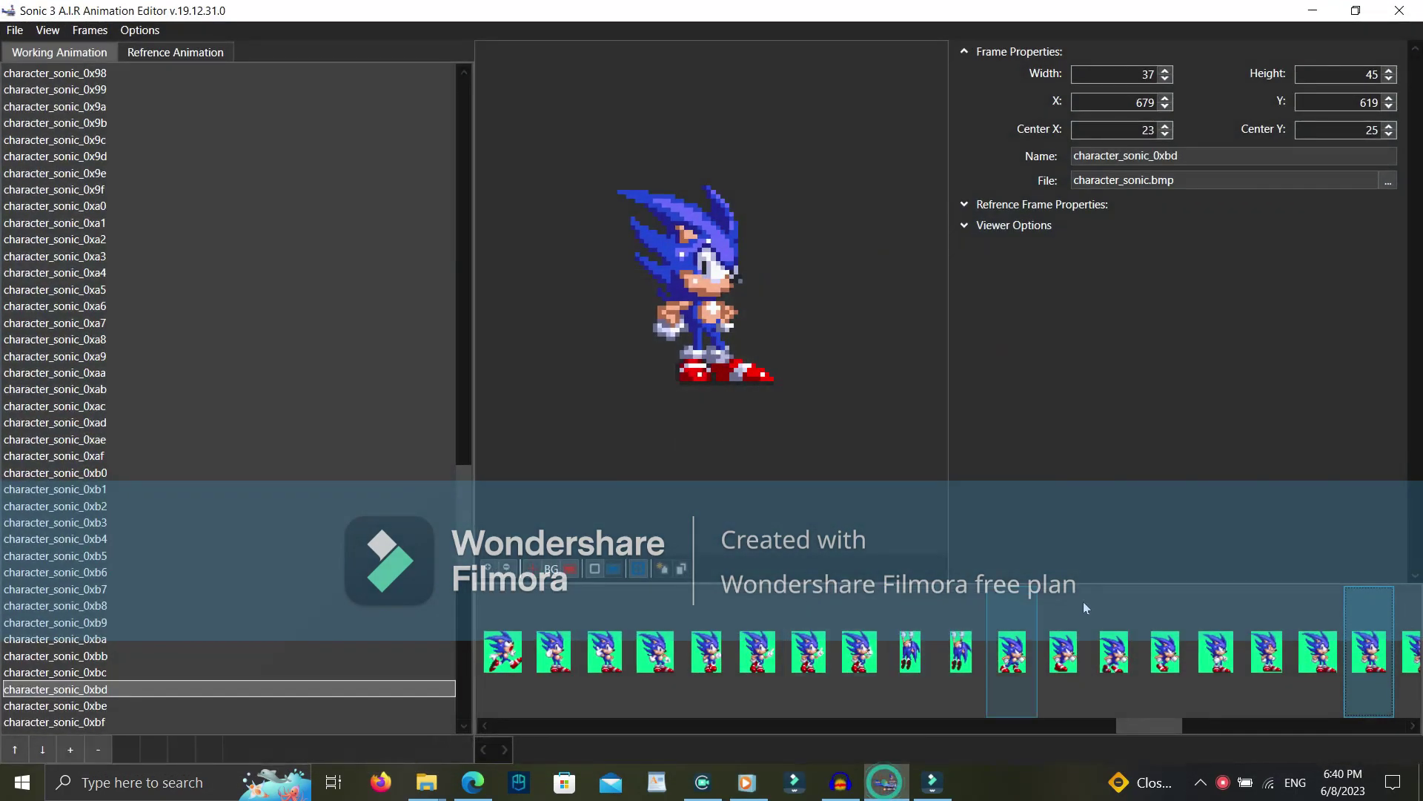
pyautogui.moveTo(1211, 728); pyautogui.dragTo(1214, 729)
pyautogui.click(1116, 653)
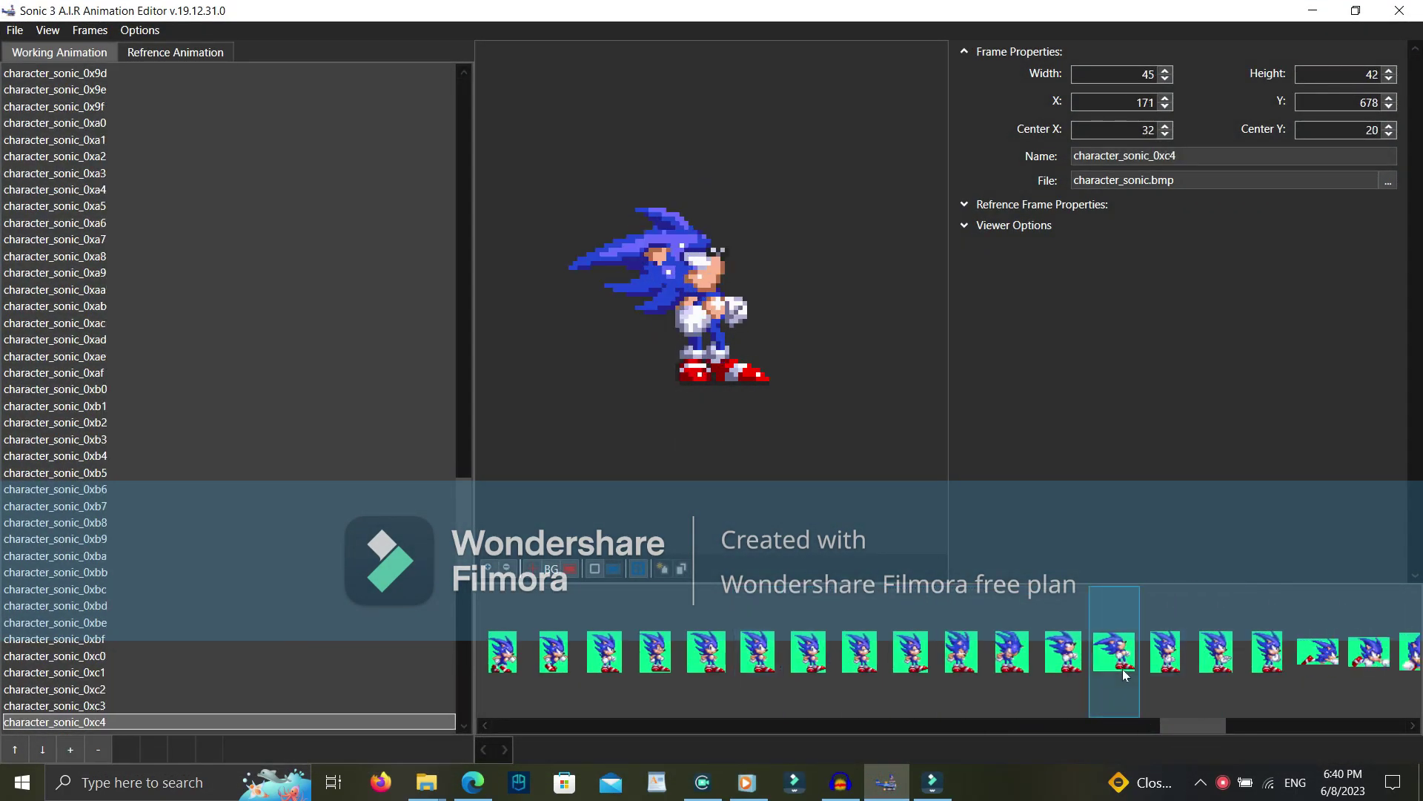
pyautogui.click(1192, 644)
pyautogui.click(1248, 639)
pyautogui.click(1234, 639)
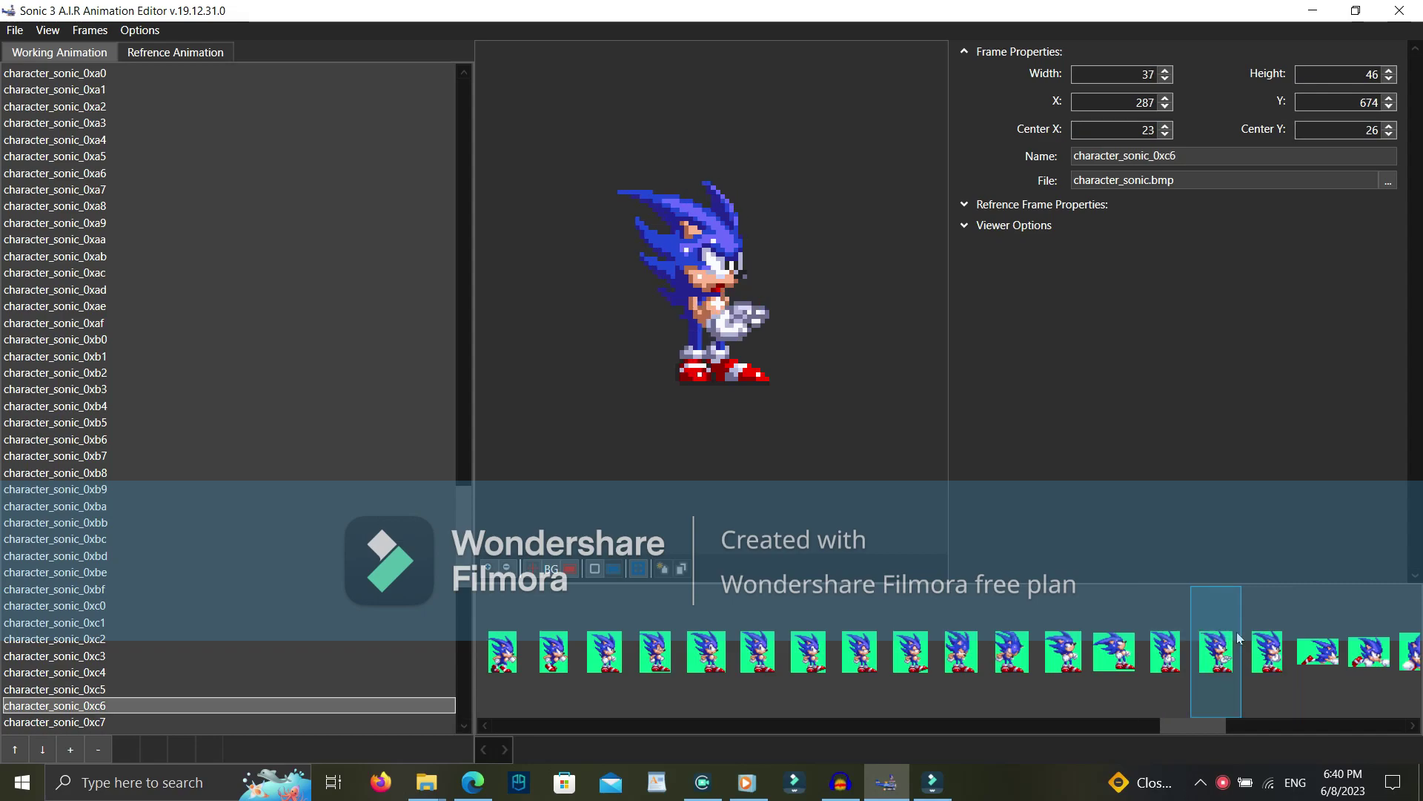
pyautogui.click(893, 780)
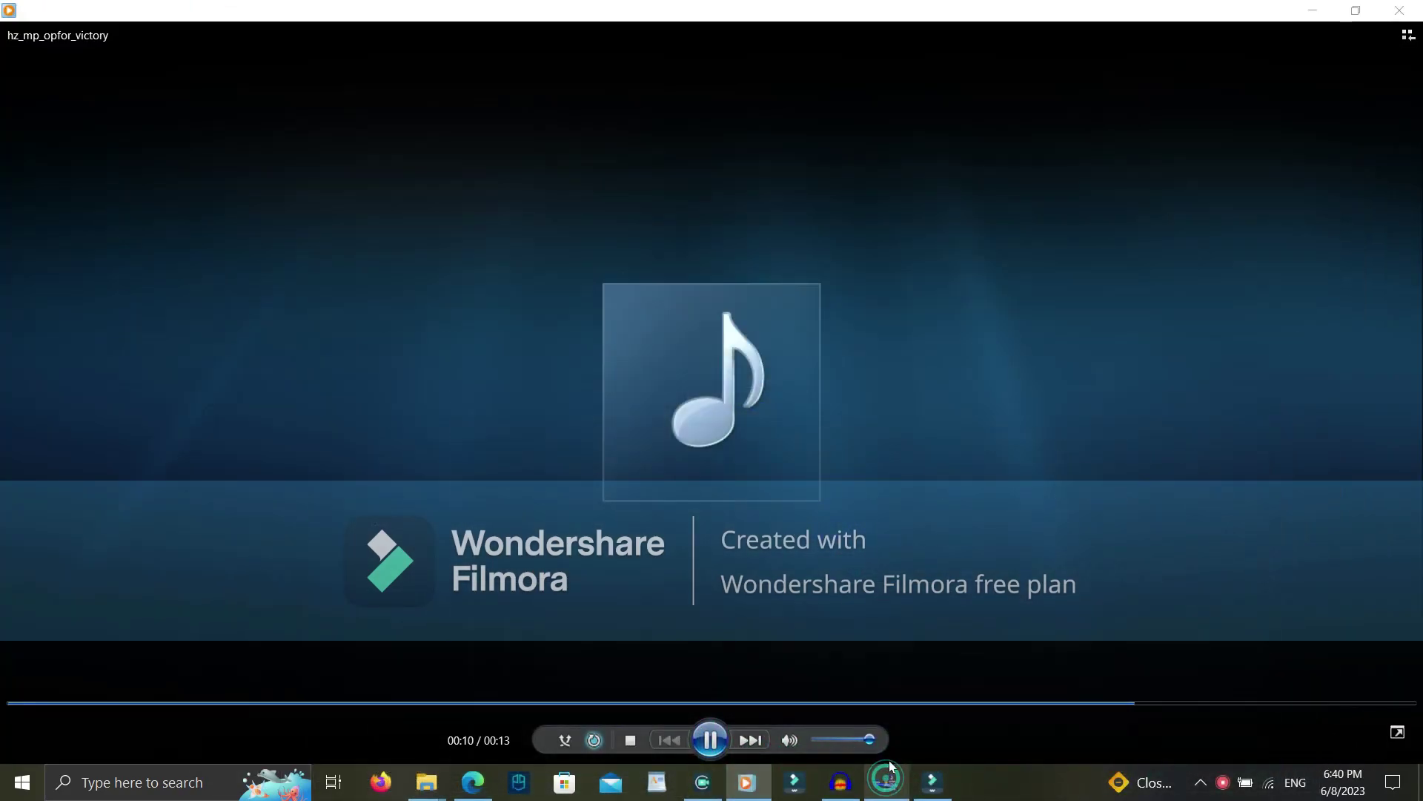
# Close the track's player window and browse the CoD But Music mod's Music folder in File Explorer
pyautogui.rightClick(747, 782)
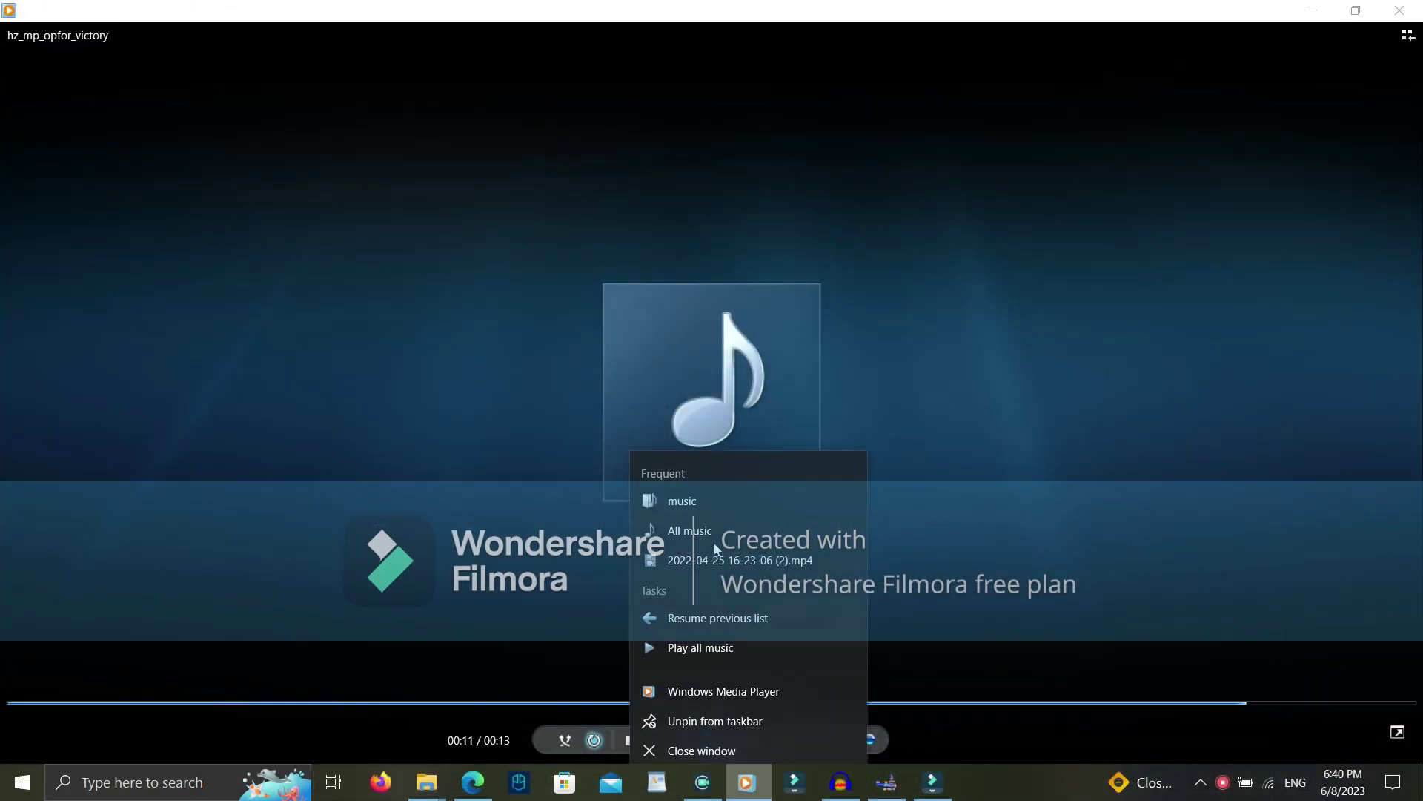
pyautogui.click(730, 617)
pyautogui.click(1408, 10)
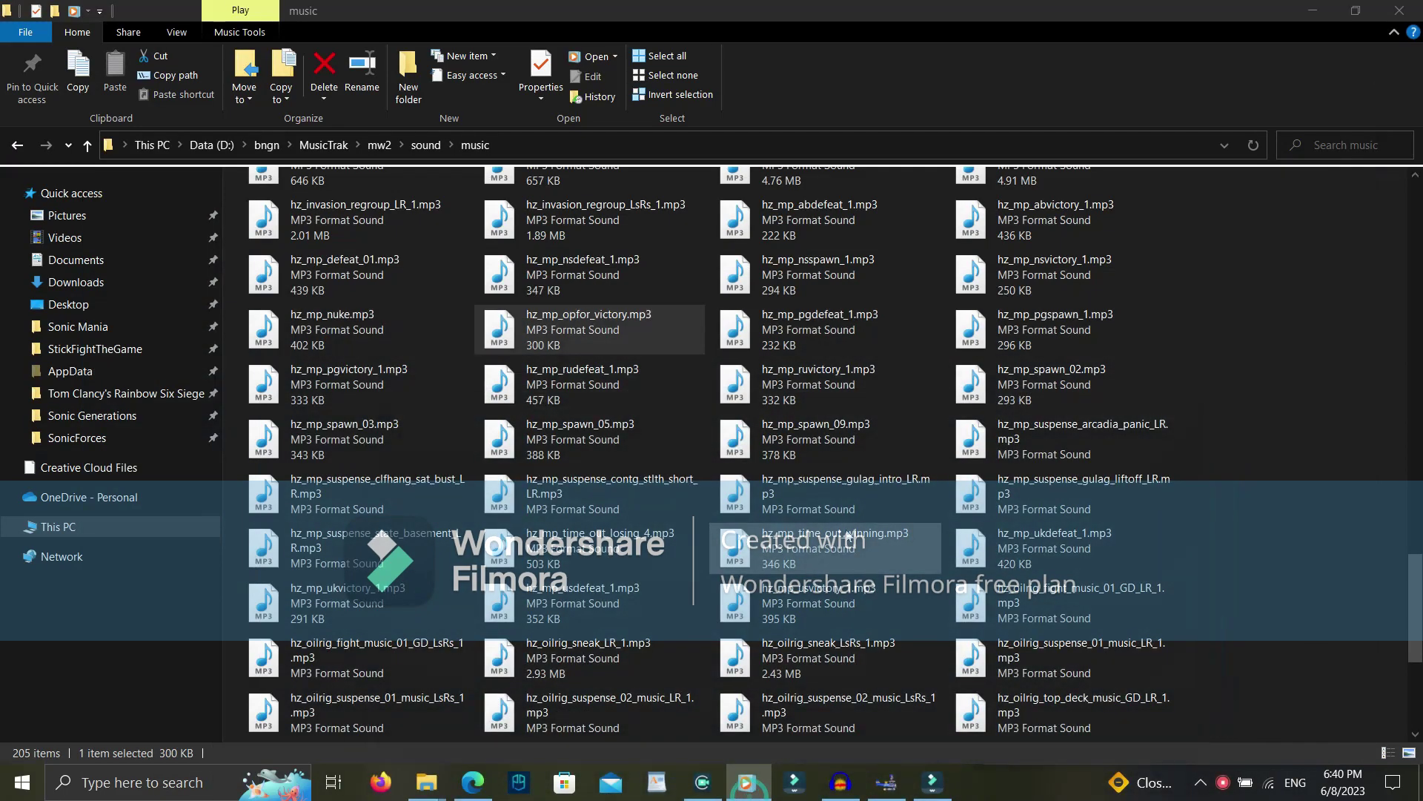
pyautogui.click(1416, 10)
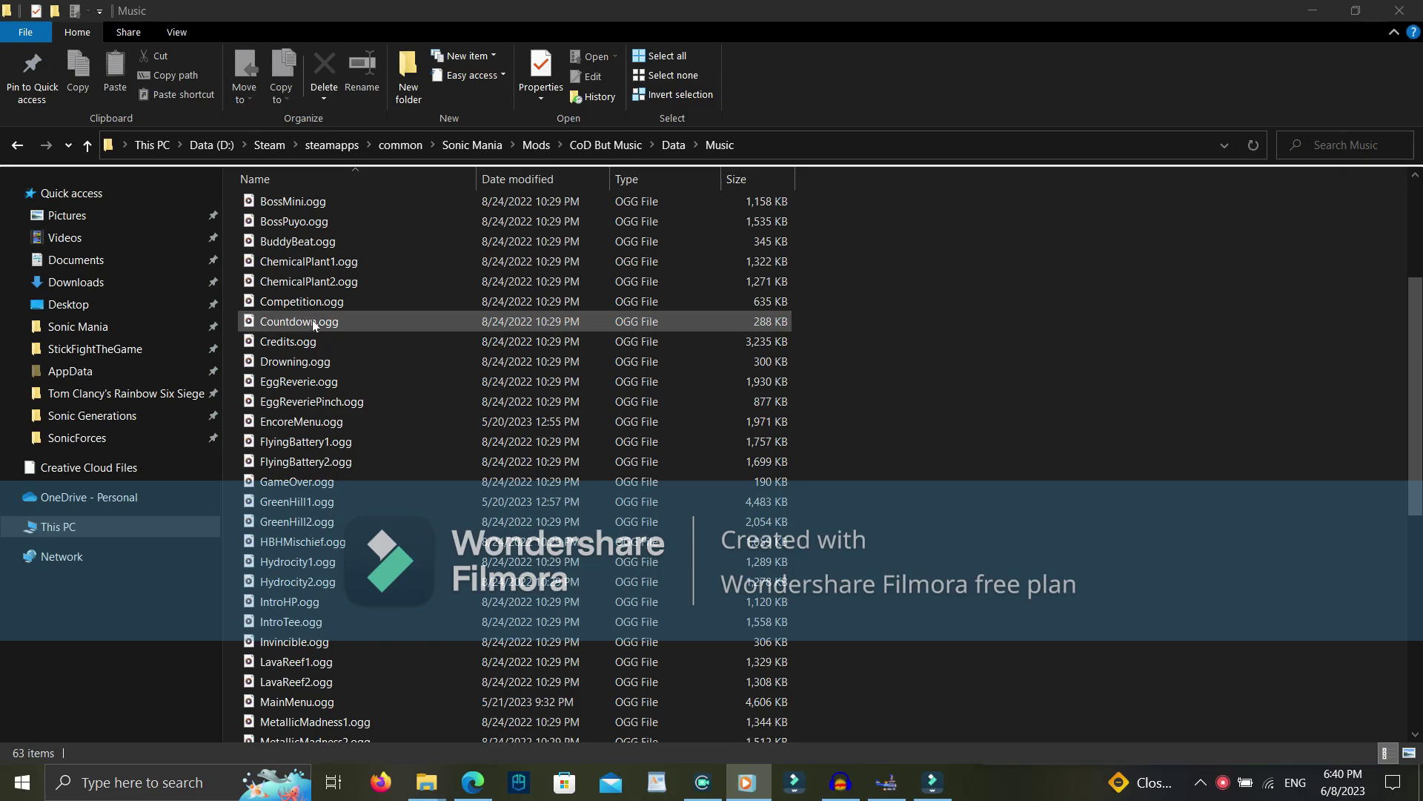
pyautogui.scroll(2, 313, 321)
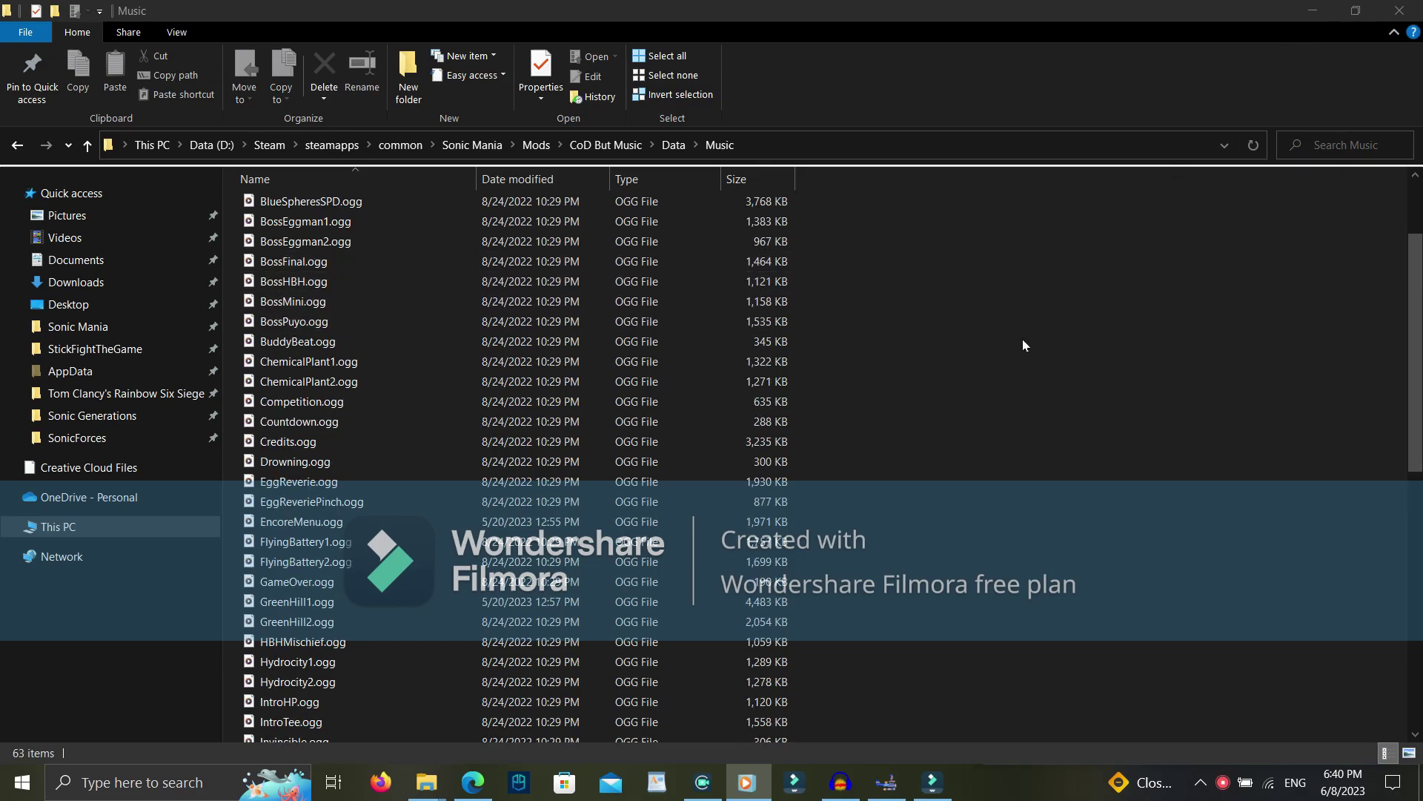
# Switch to Audacity and start an OGG export of the hz_cliffhanger_escape_LR_1 project
pyautogui.click(839, 779)
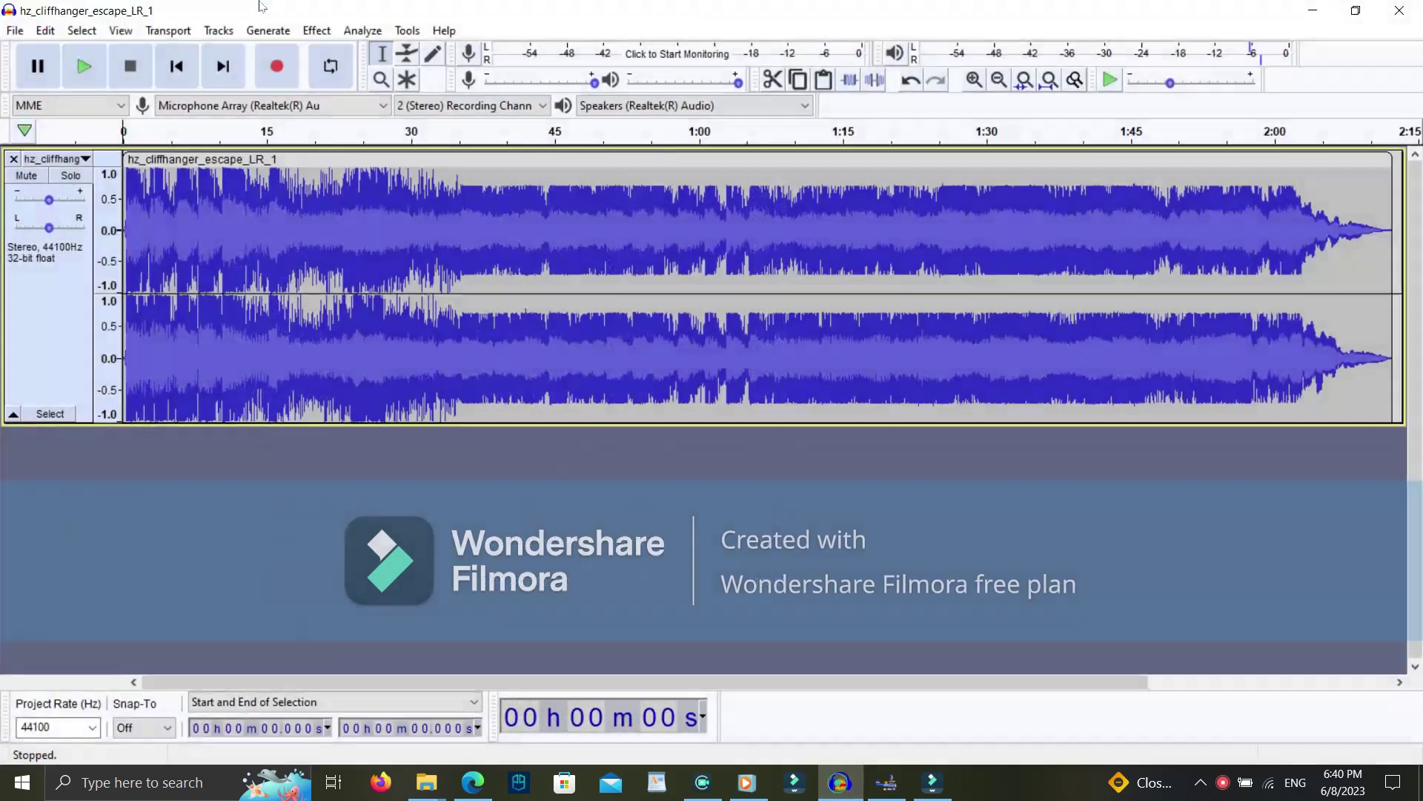
pyautogui.click(15, 30)
pyautogui.moveTo(155, 169)
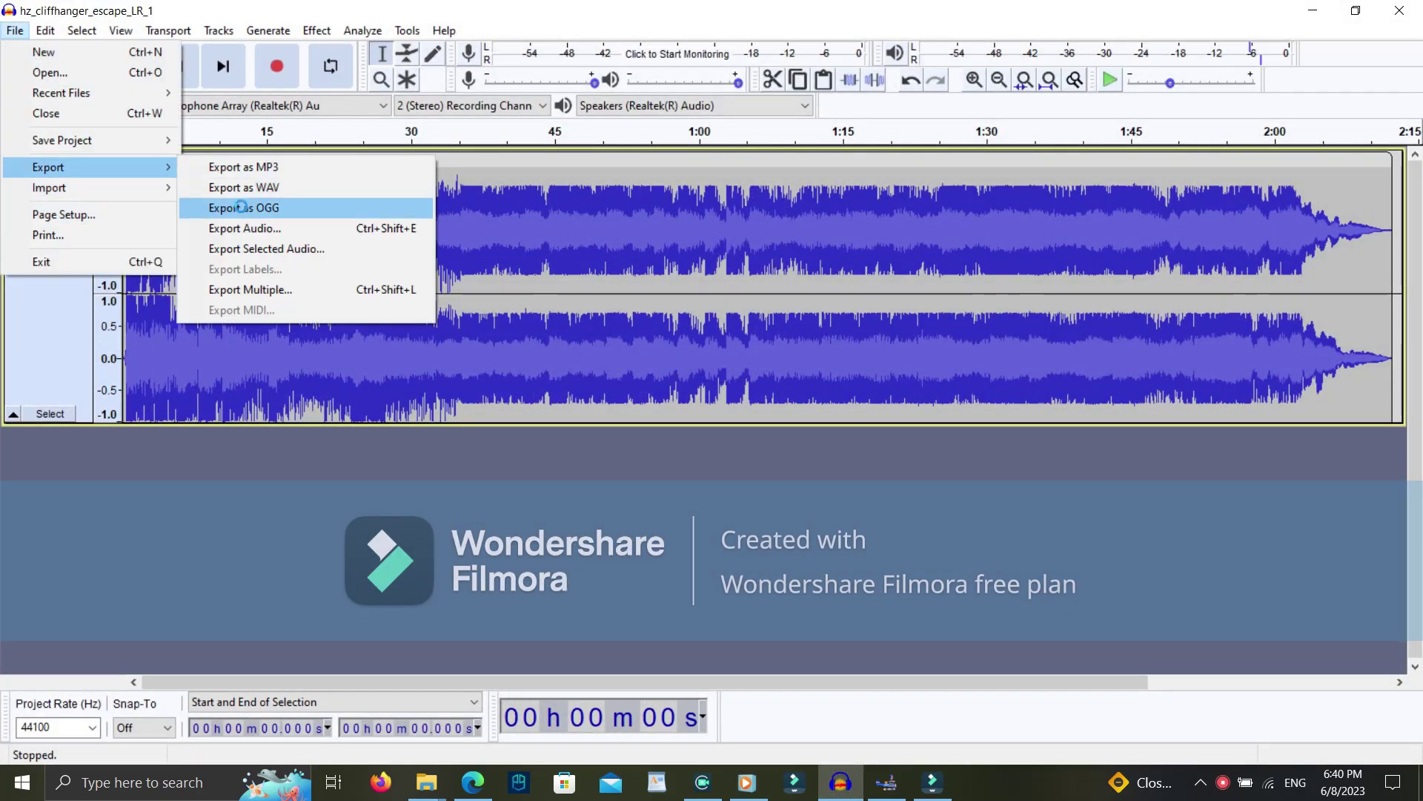
pyautogui.click(240, 207)
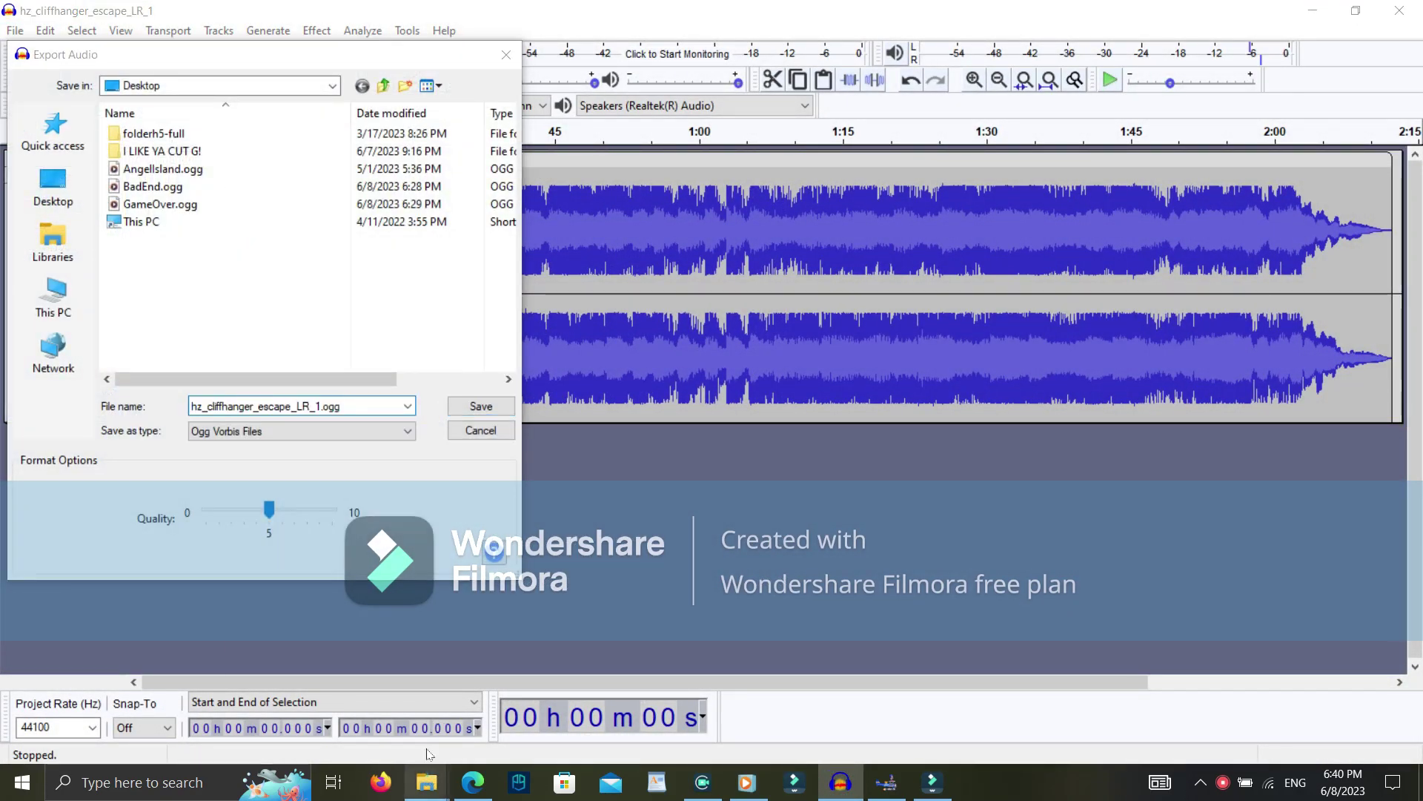
# Copy the base name of BossMini.ogg from the mod's Music folder in File Explorer and return to Audacity's export dialog
pyautogui.click(427, 780)
pyautogui.click(367, 716)
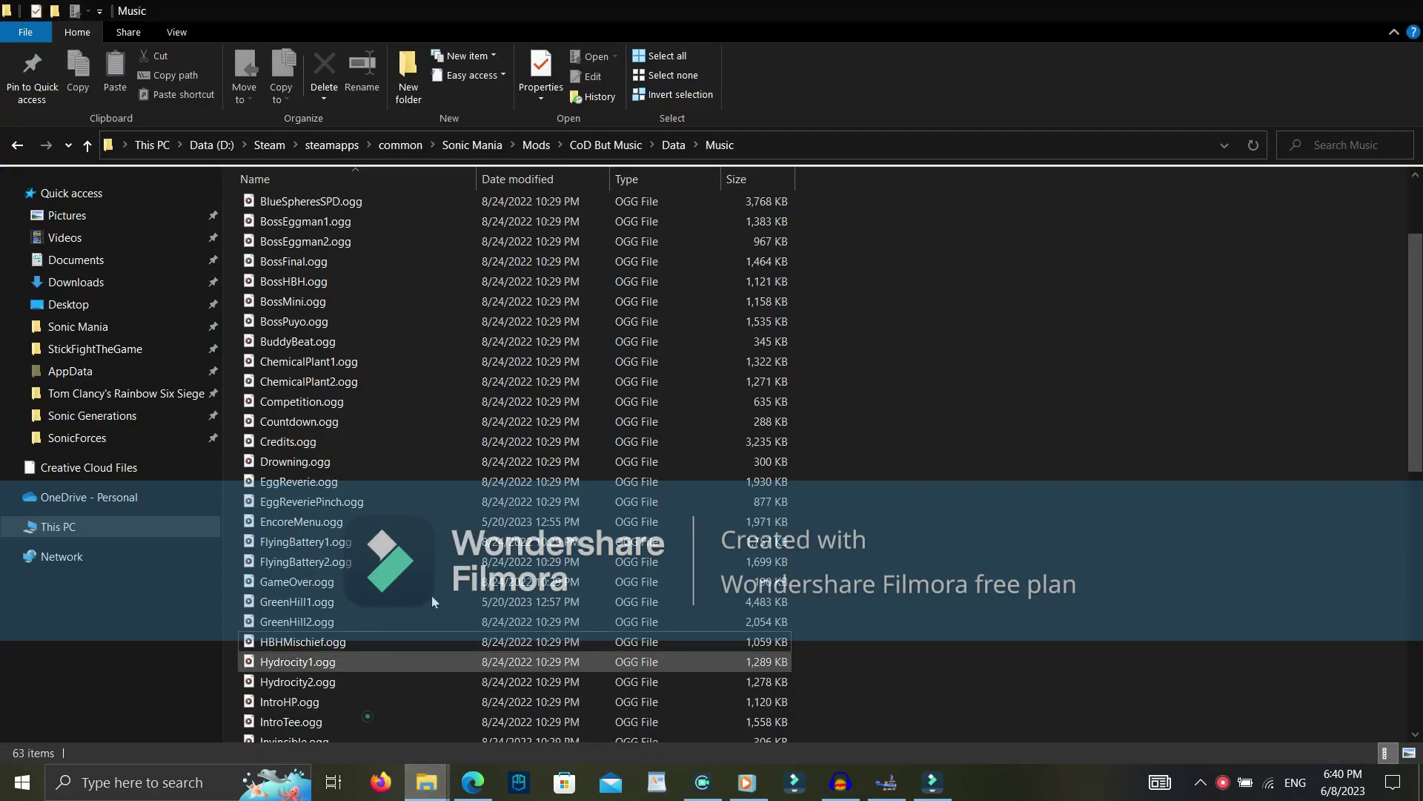
pyautogui.click(276, 304)
pyautogui.press('F2')
pyautogui.hotkey('ctrl', 'c')
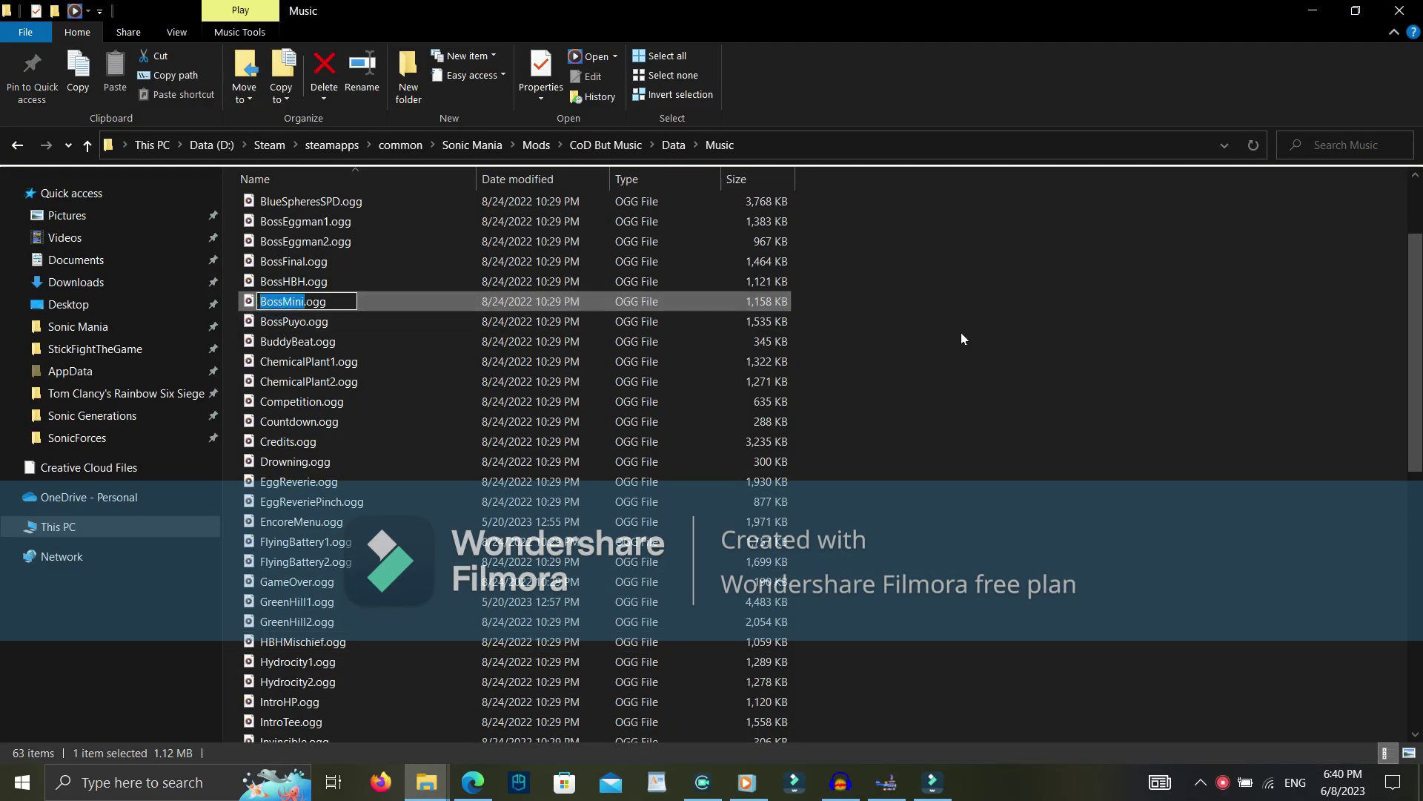
pyautogui.click(961, 332)
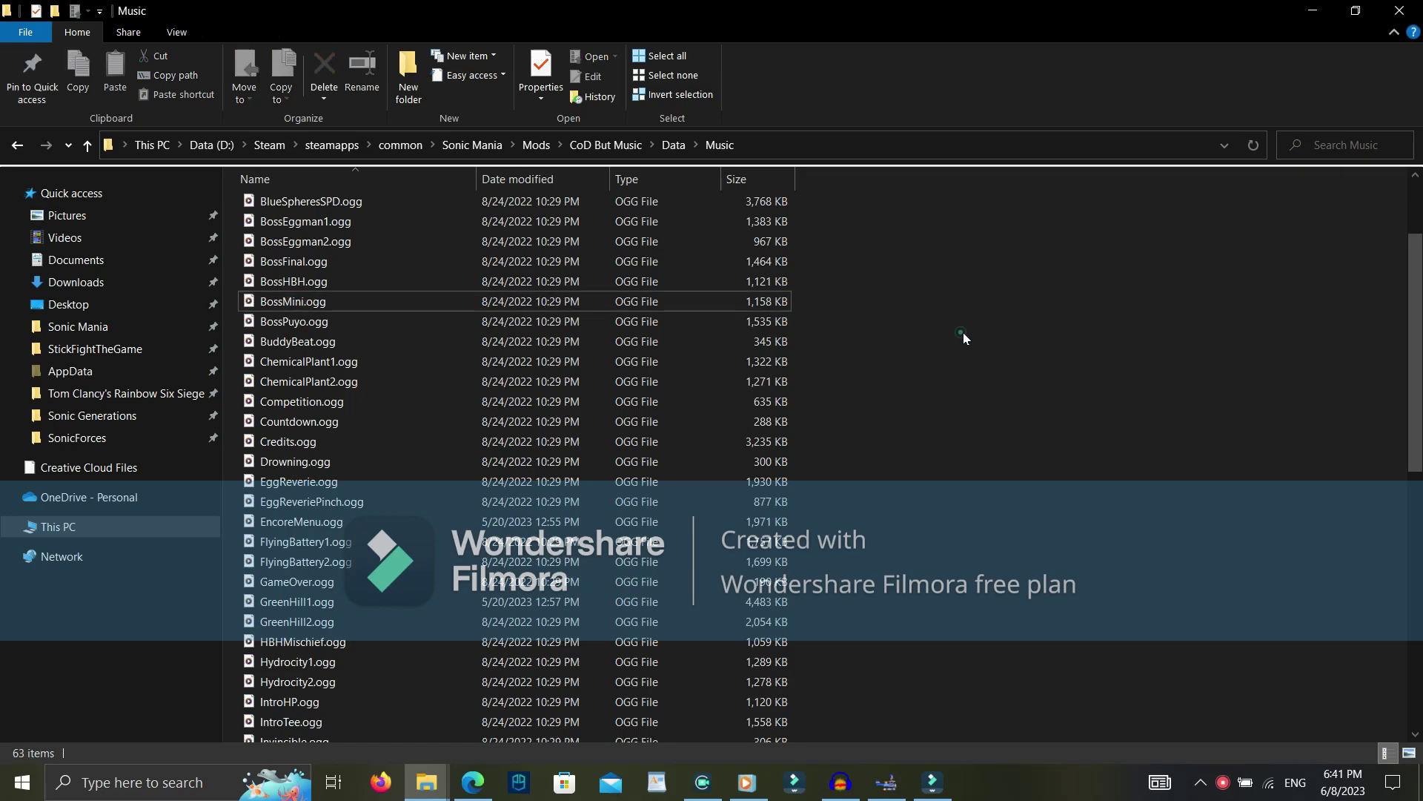
pyautogui.hotkey('alt', 'Tab')
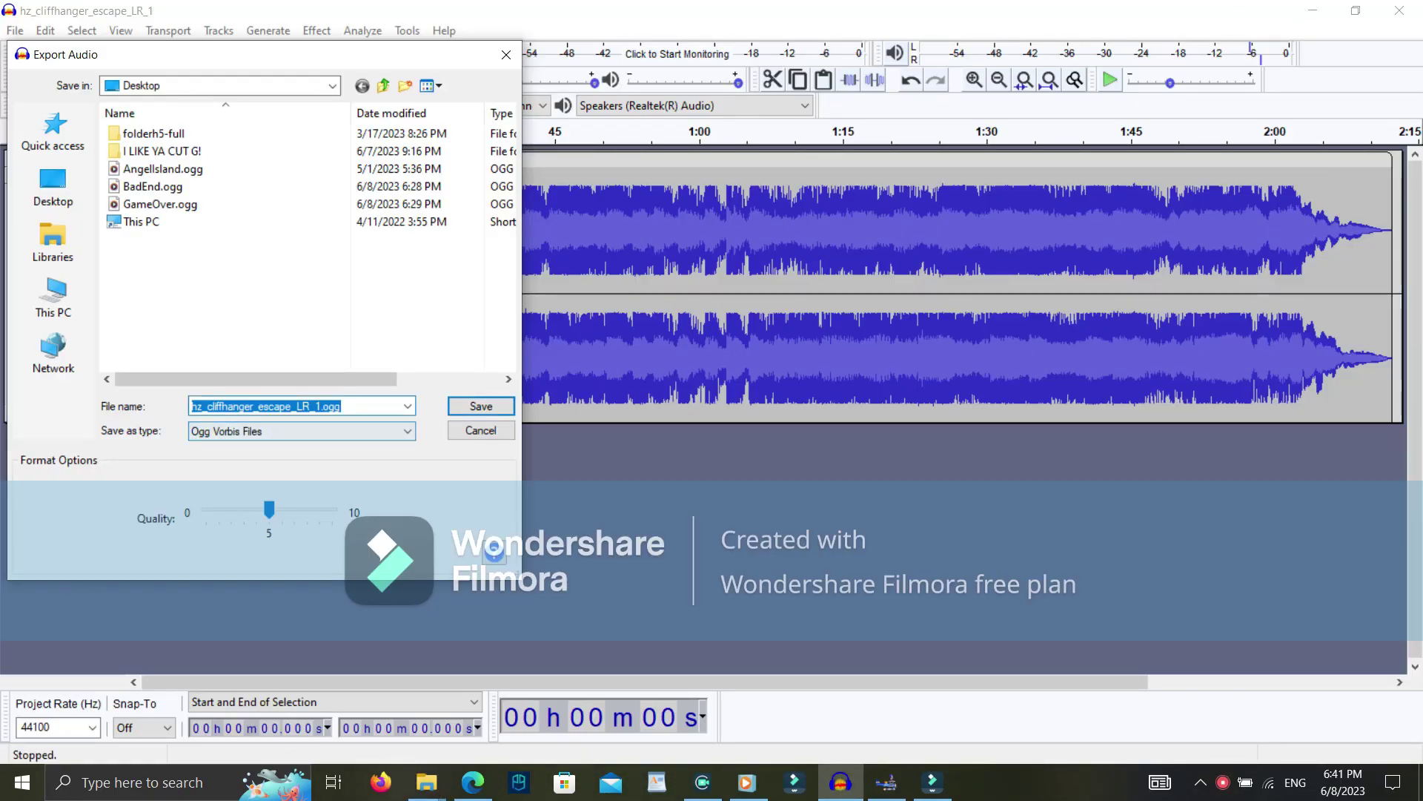
# Name the exported file BossMini and save it to the Desktop as Ogg Vorbis at quality 5
pyautogui.moveTo(317, 406); pyautogui.dragTo(168, 414)
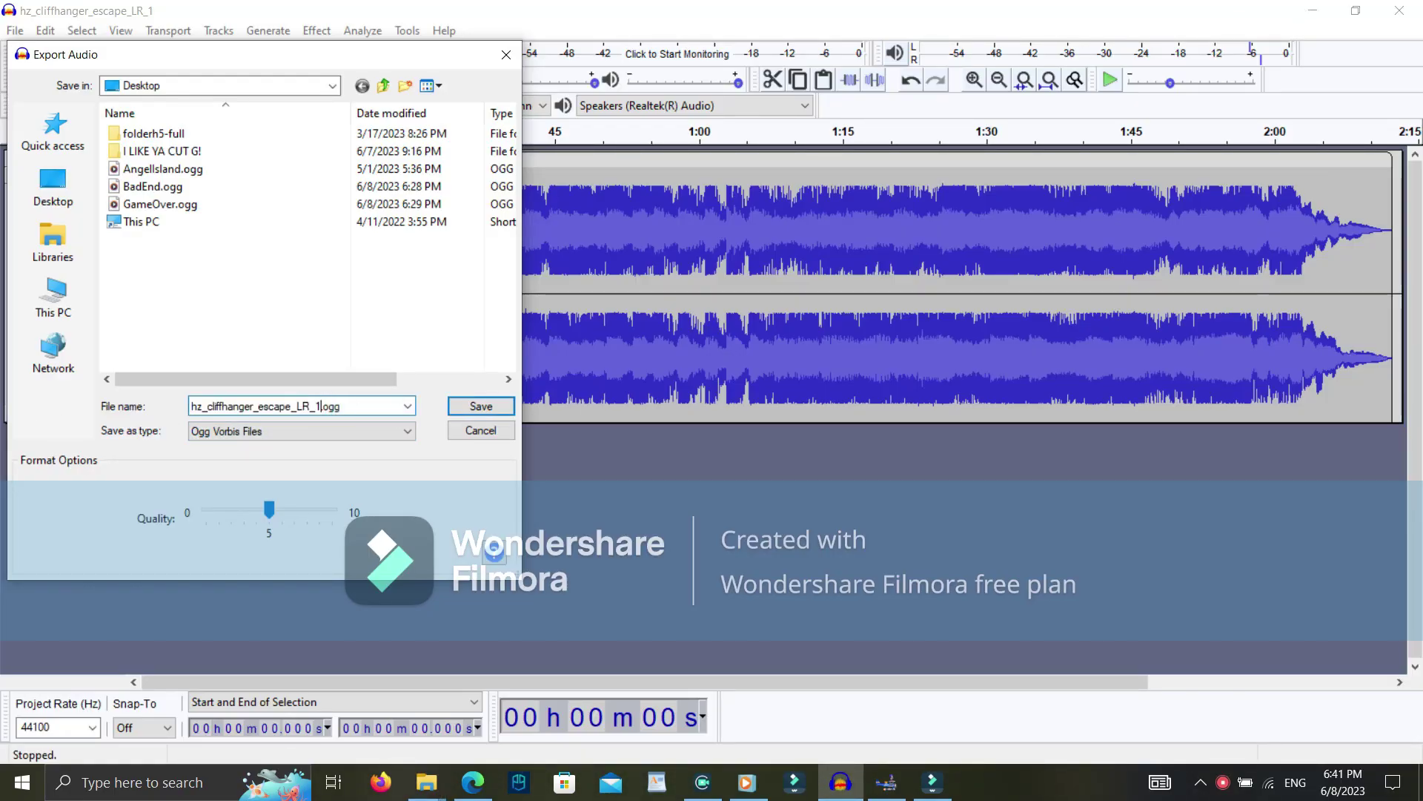
pyautogui.hotkey('ctrl', 'v')
pyautogui.press('Return')
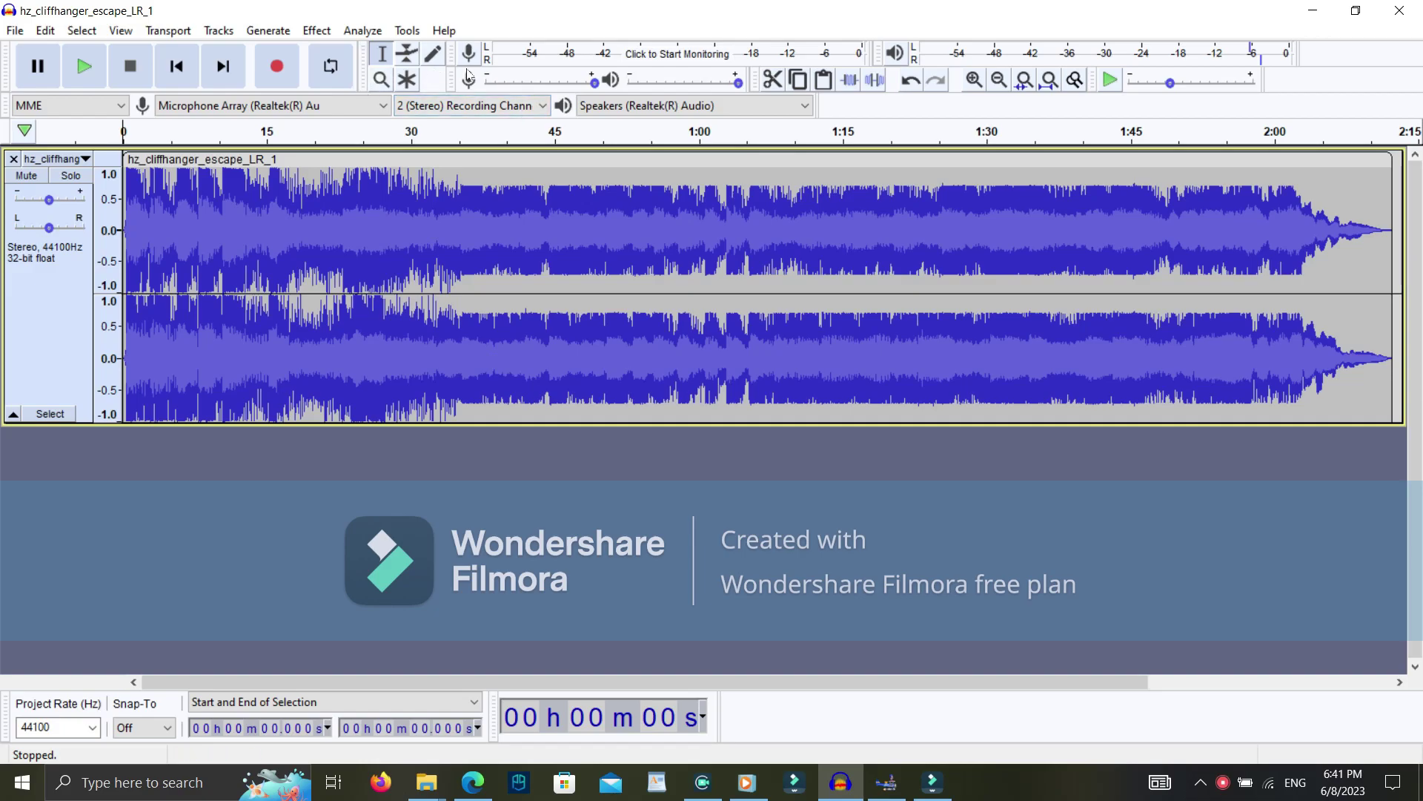
# Empty the project by undoing the import of the hz_cliffhanger_escape_LR_1 track
pyautogui.click(911, 81)
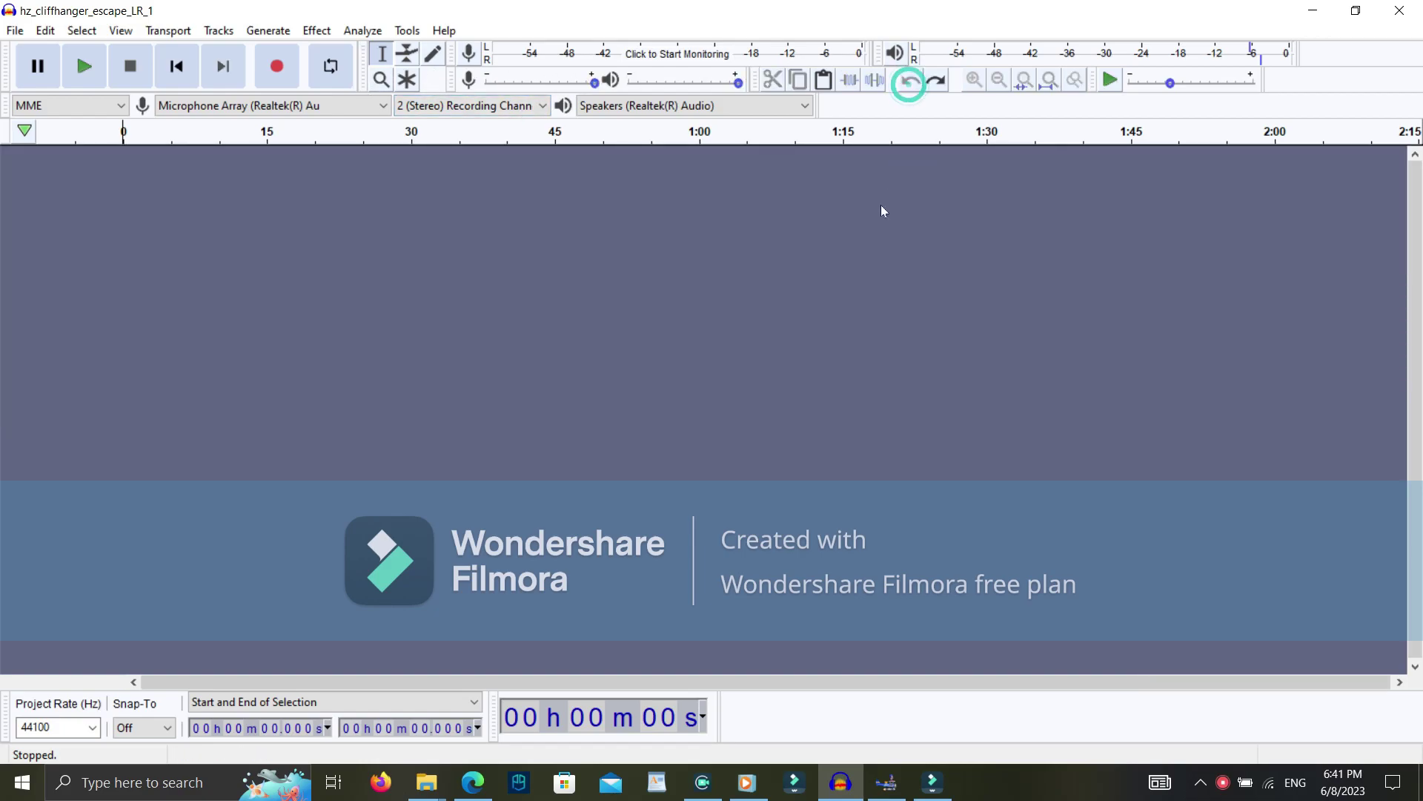
pyautogui.moveTo(426, 782)
pyautogui.click(341, 728)
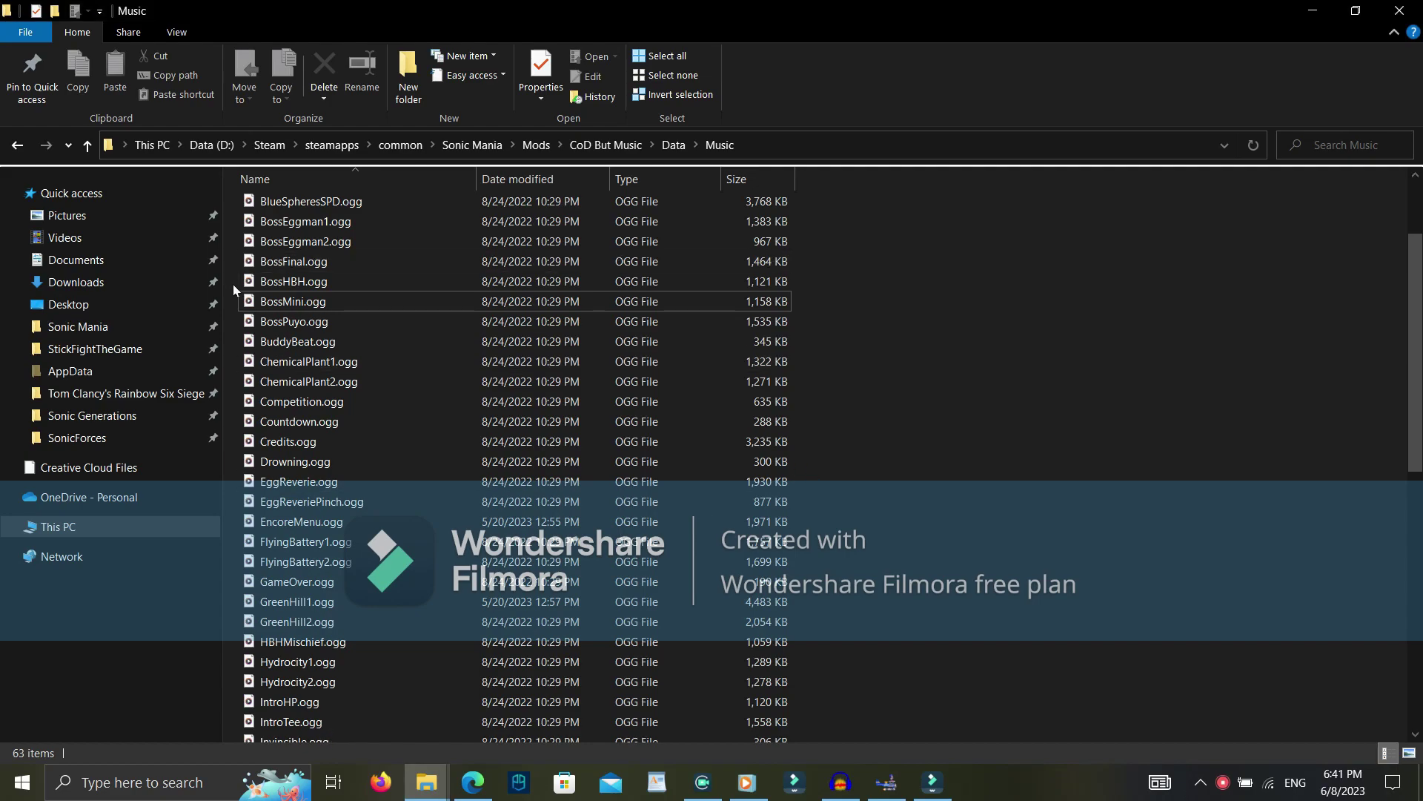
pyautogui.doubleClick(306, 281)
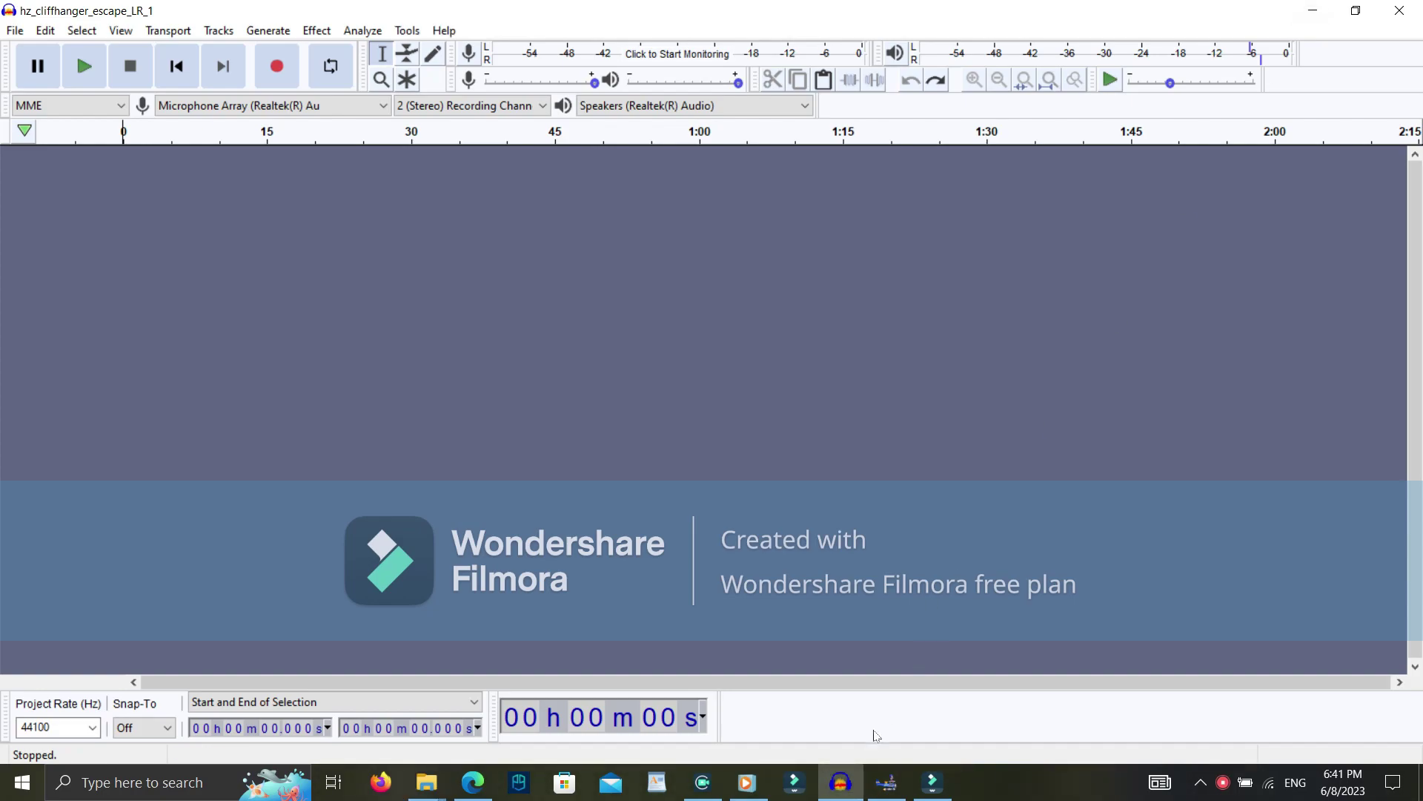
pyautogui.rightClick(427, 782)
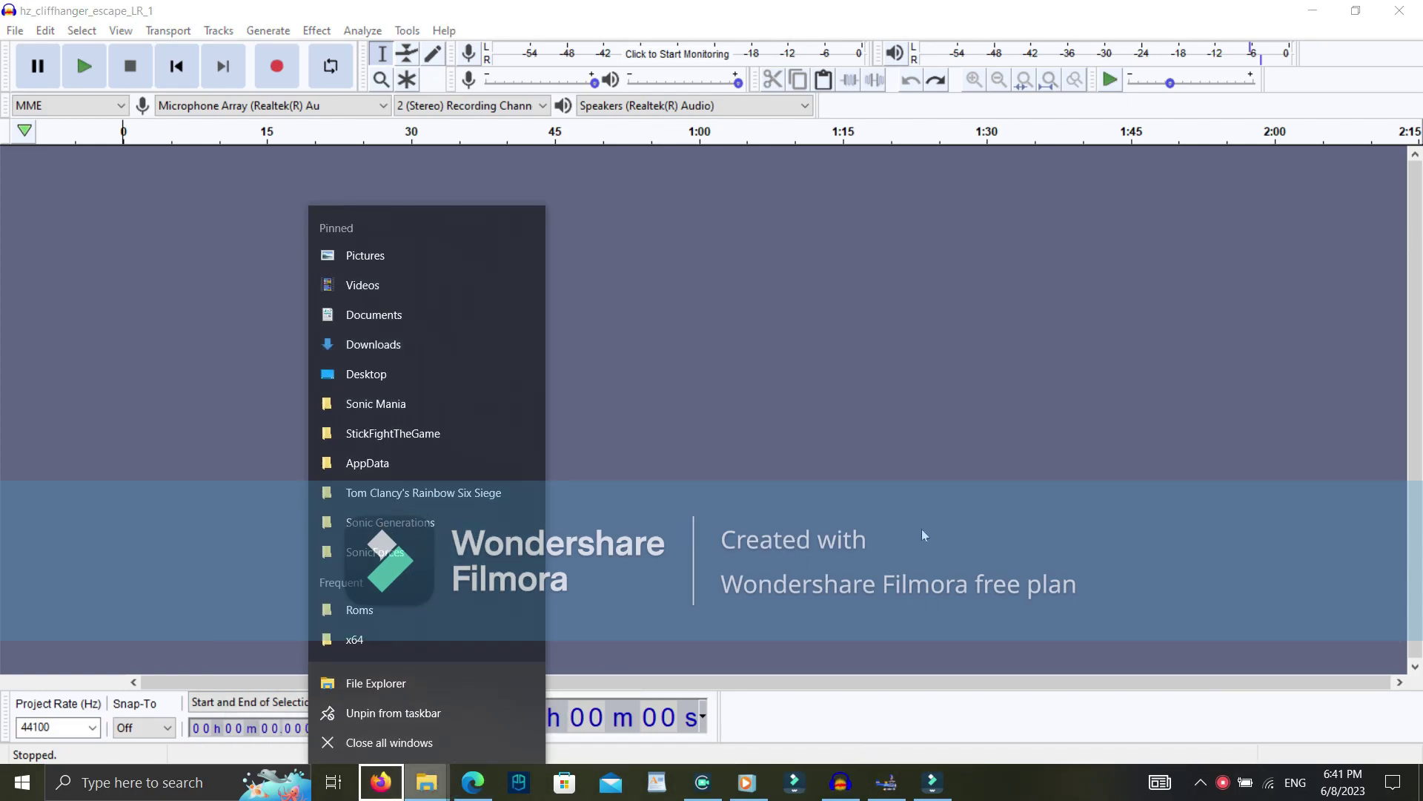
pyautogui.click(922, 528)
# Import hz_mp_opfor_victory.mp3 from the mw2 sound music folder into the empty Audacity project
pyautogui.moveTo(427, 782)
pyautogui.click(488, 706)
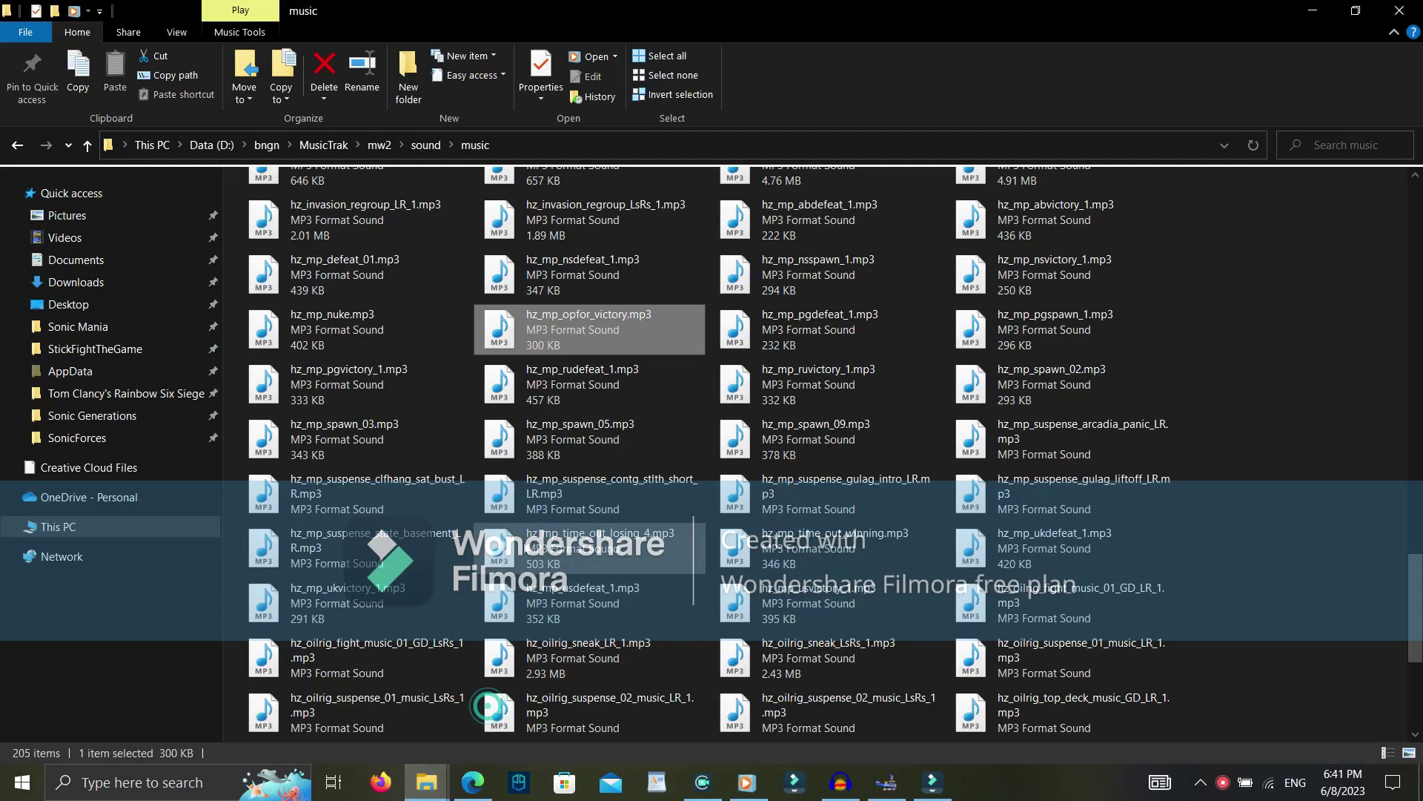
pyautogui.moveTo(630, 319); pyautogui.dragTo(790, 356)
pyautogui.click(1312, 10)
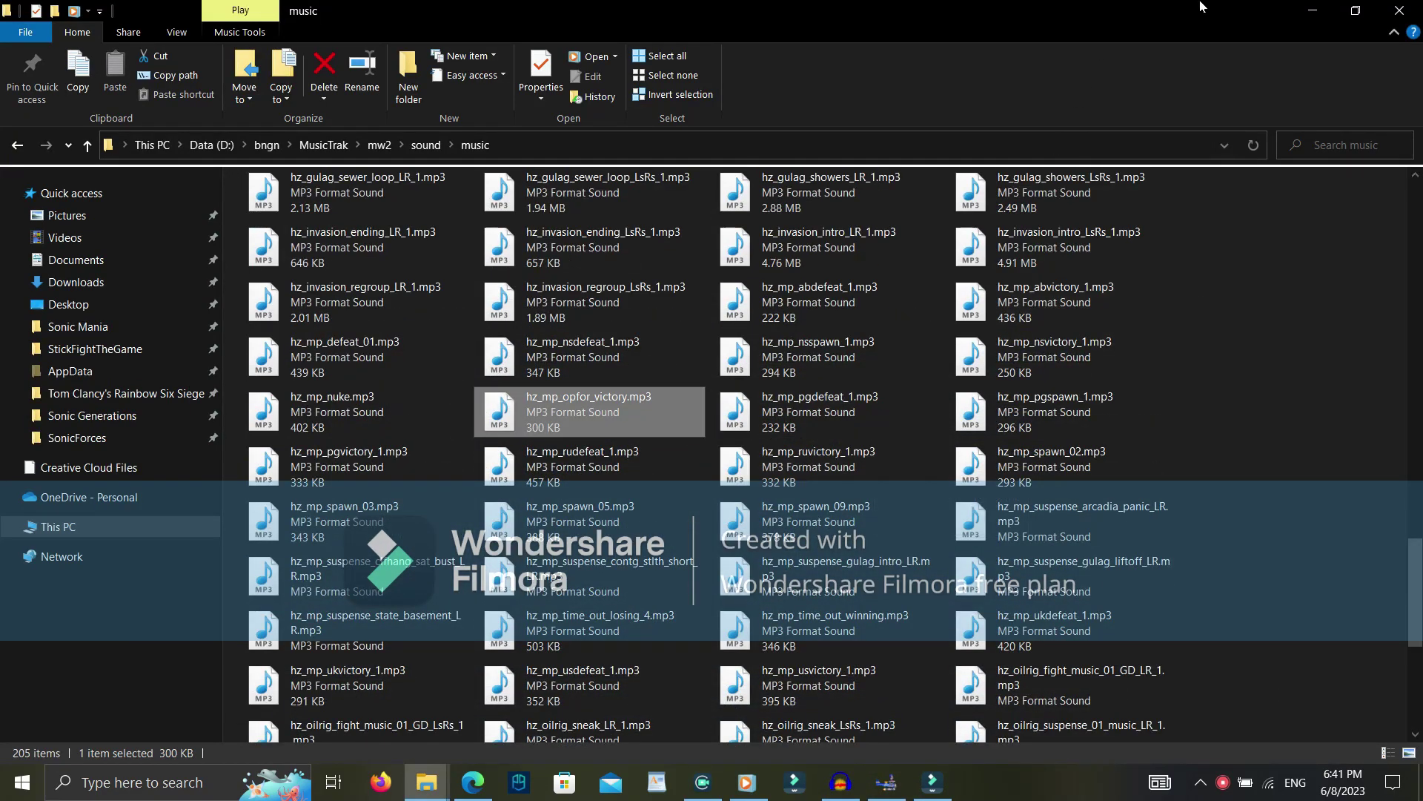
pyautogui.click(1315, 11)
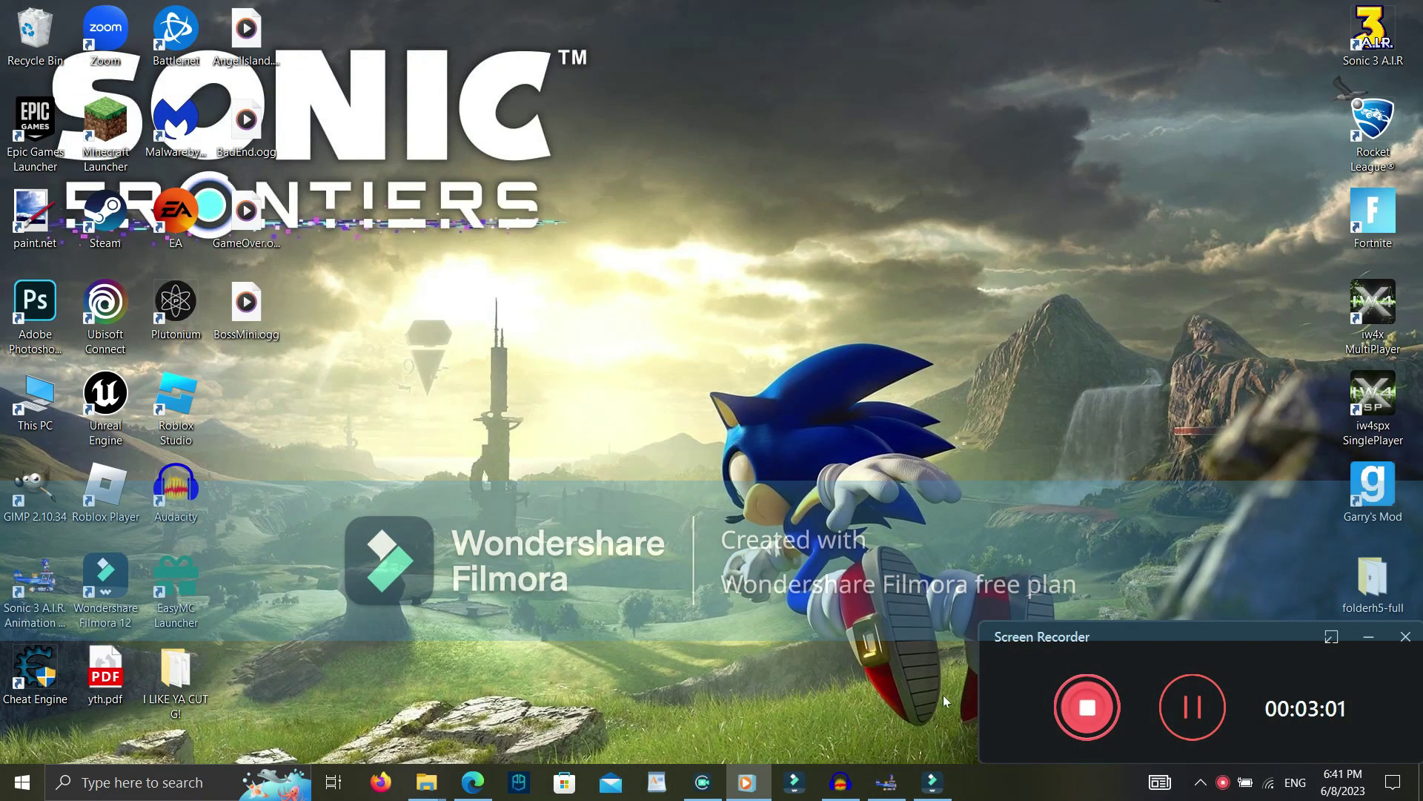
pyautogui.click(840, 782)
# Play the hz_mp_opfor_victory track from the start and listen to it repeatedly
pyautogui.click(76, 65)
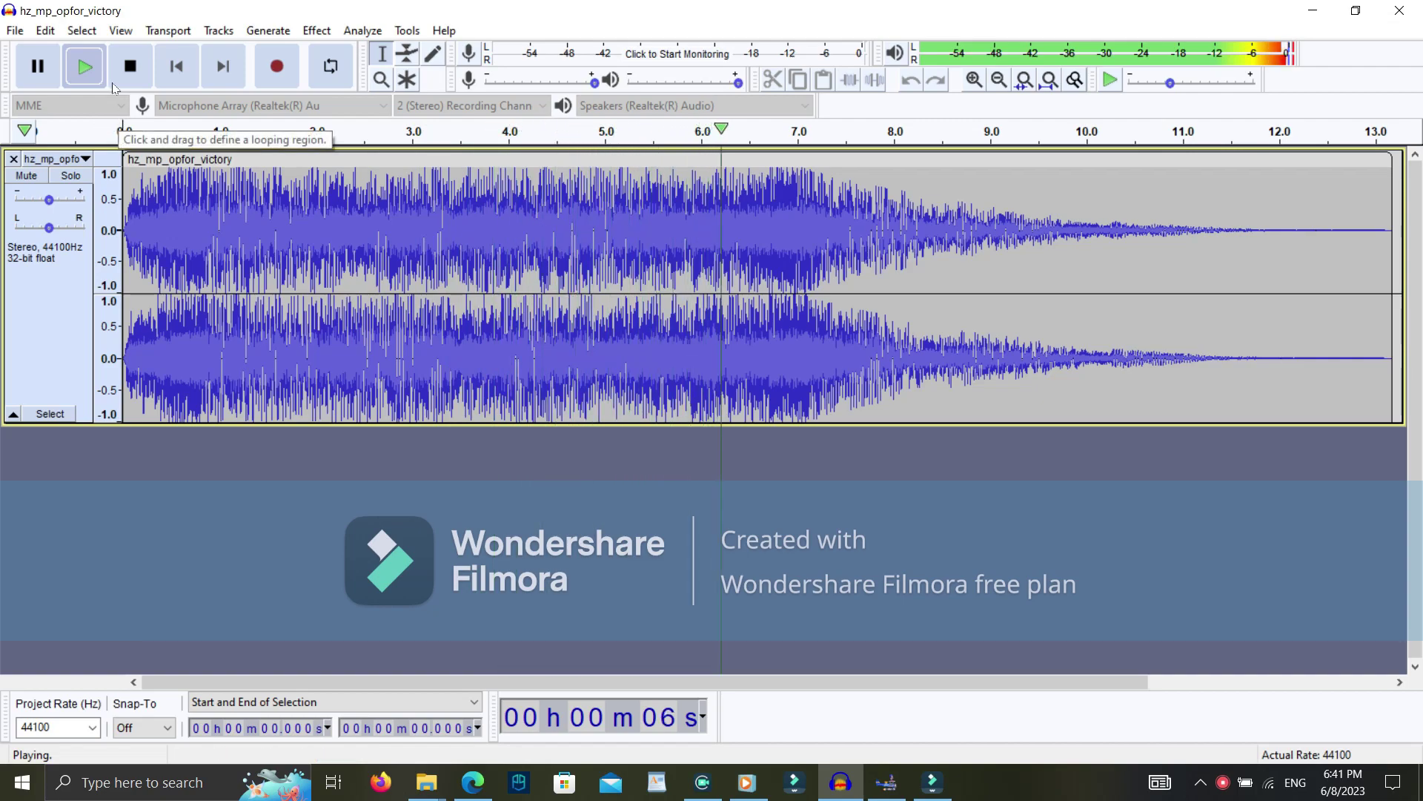
pyautogui.click(86, 68)
pyautogui.click(100, 71)
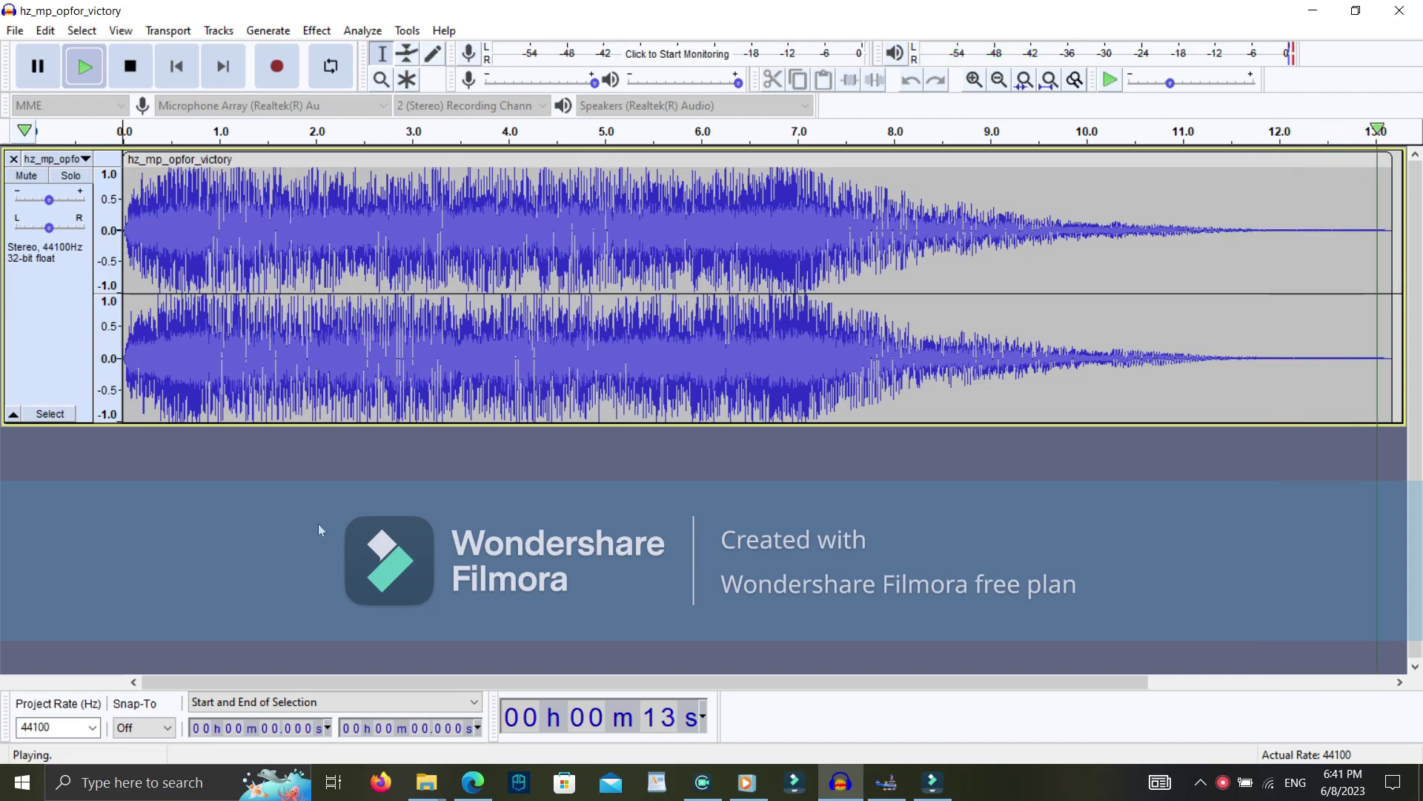
pyautogui.click(89, 69)
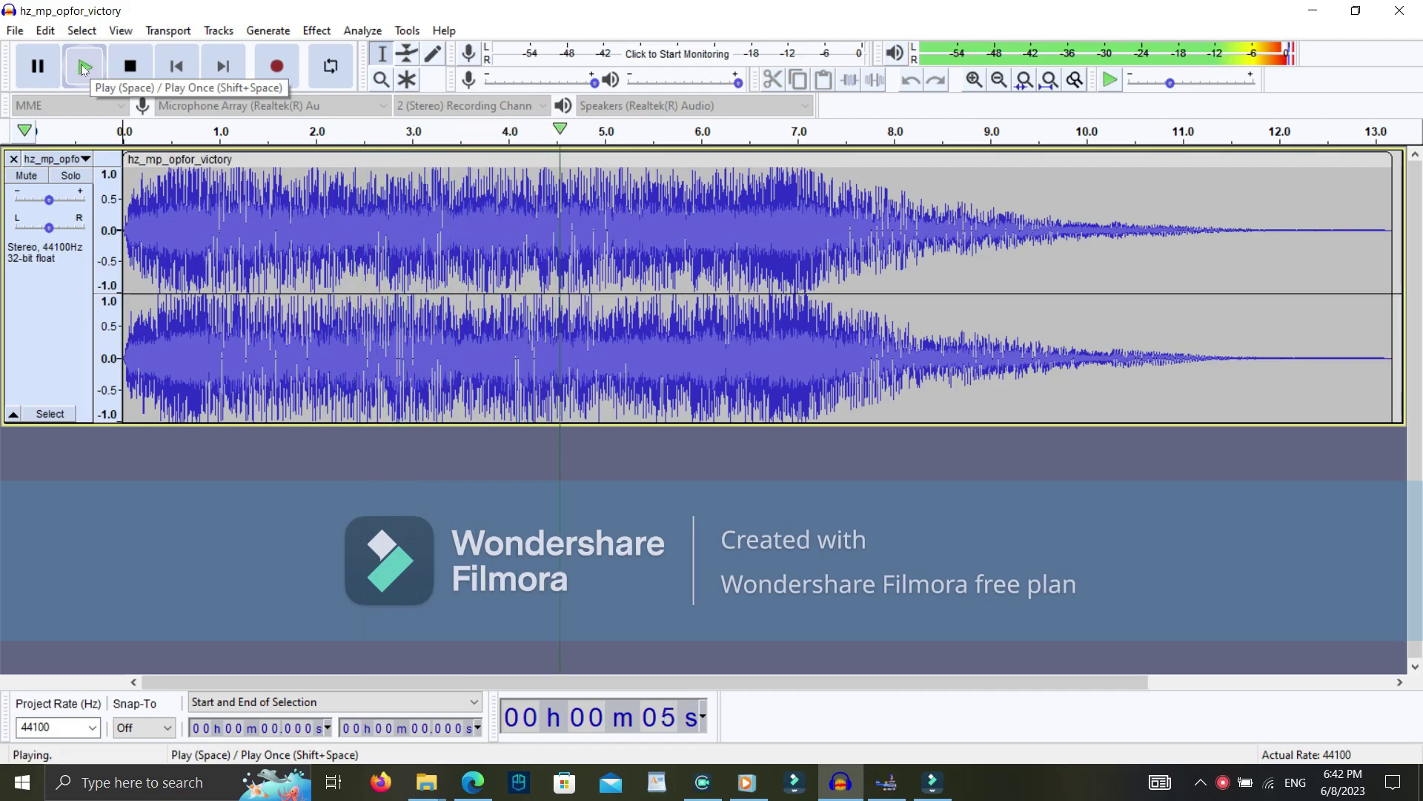
# Examine Sonic frames 0xc7 and 0xc8 in Sonic 3 A.I.R. Animation Editor while replaying the track in Audacity
pyautogui.click(886, 783)
pyautogui.click(1246, 656)
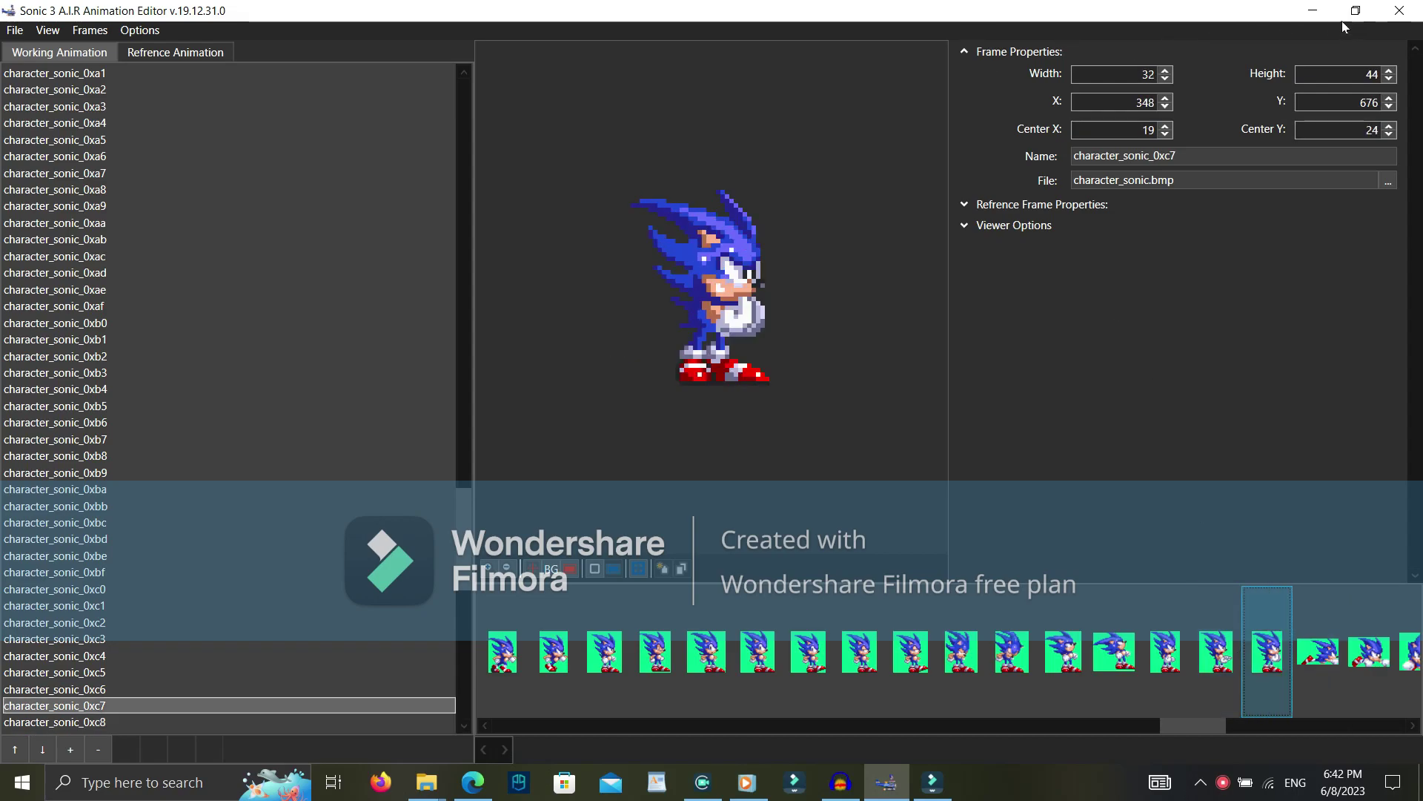
pyautogui.click(1312, 12)
pyautogui.press('space')
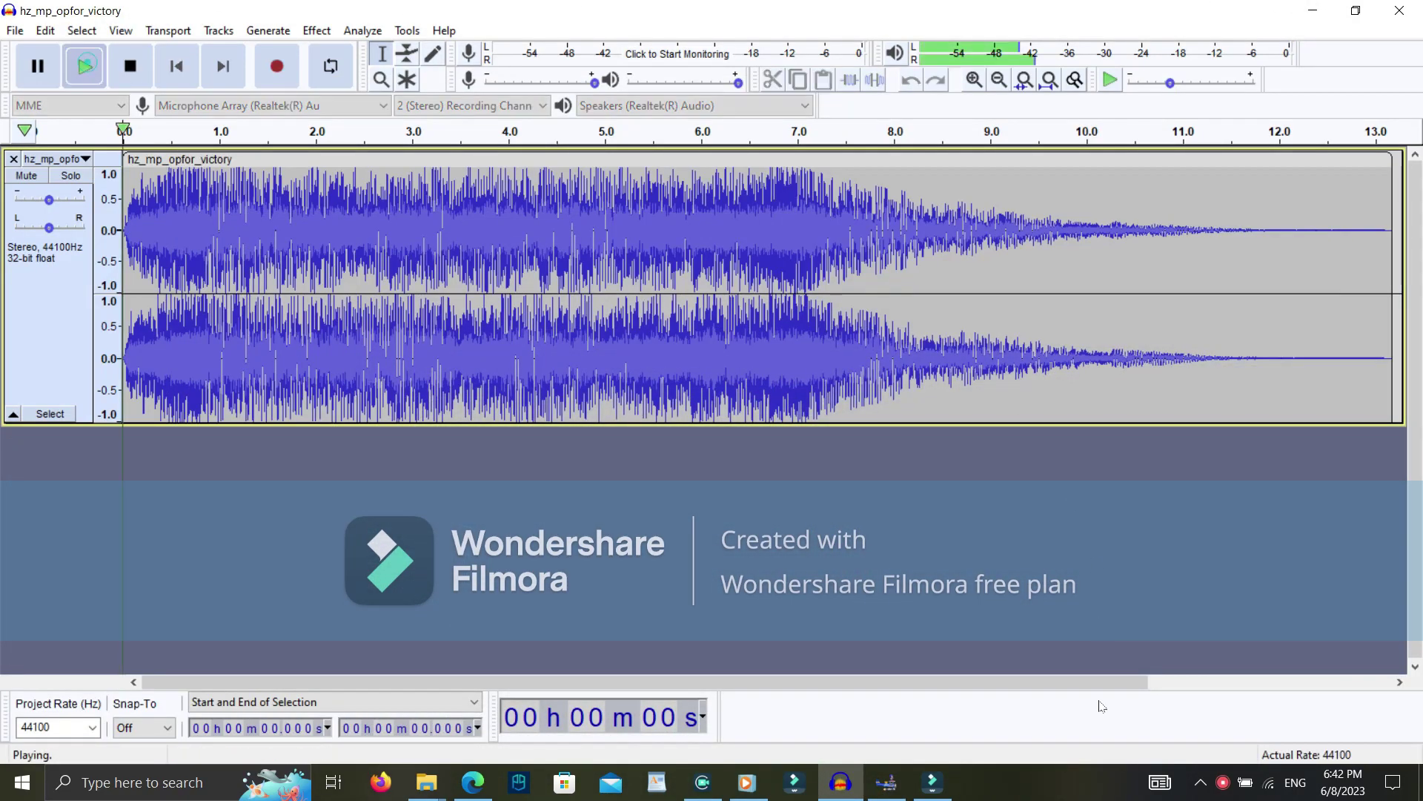
pyautogui.click(873, 780)
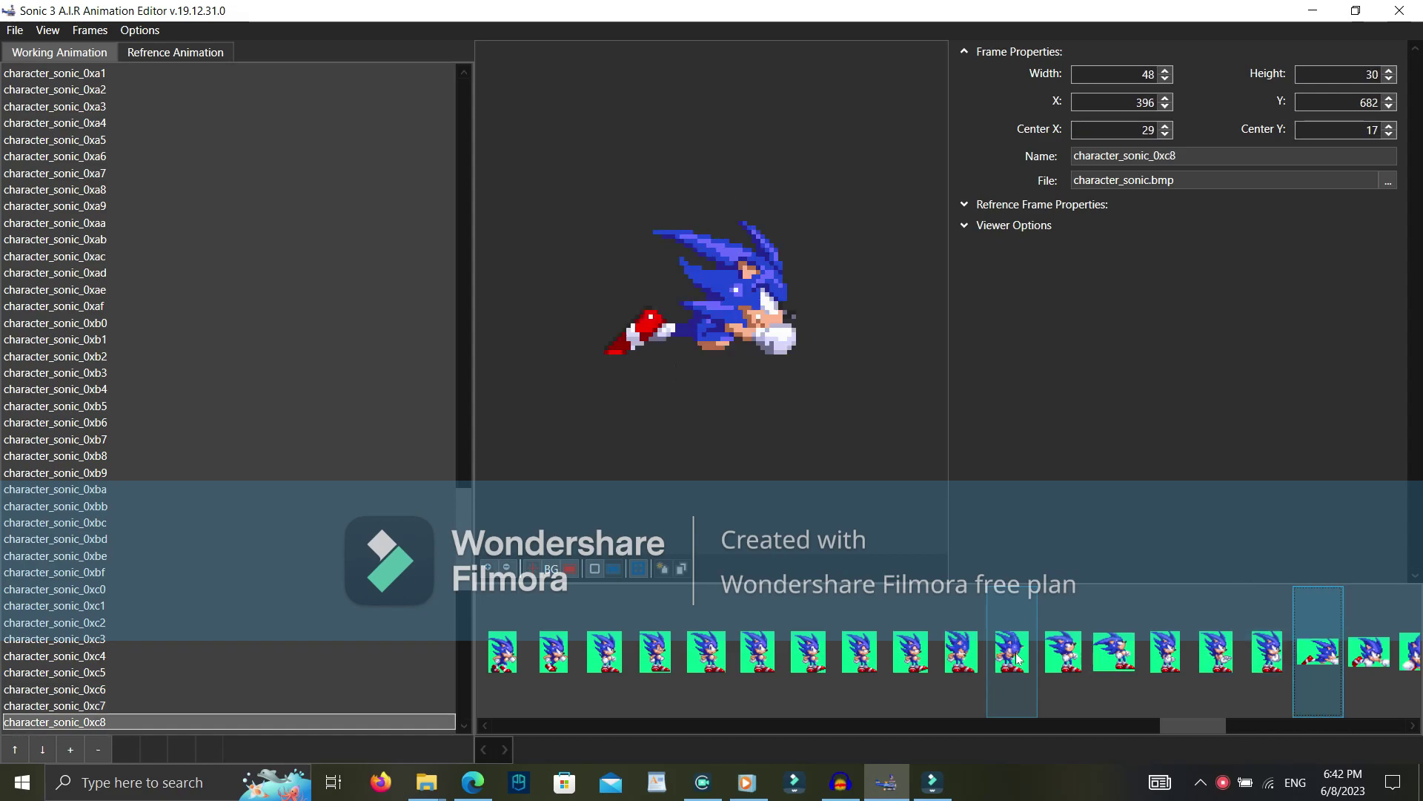
pyautogui.click(1301, 13)
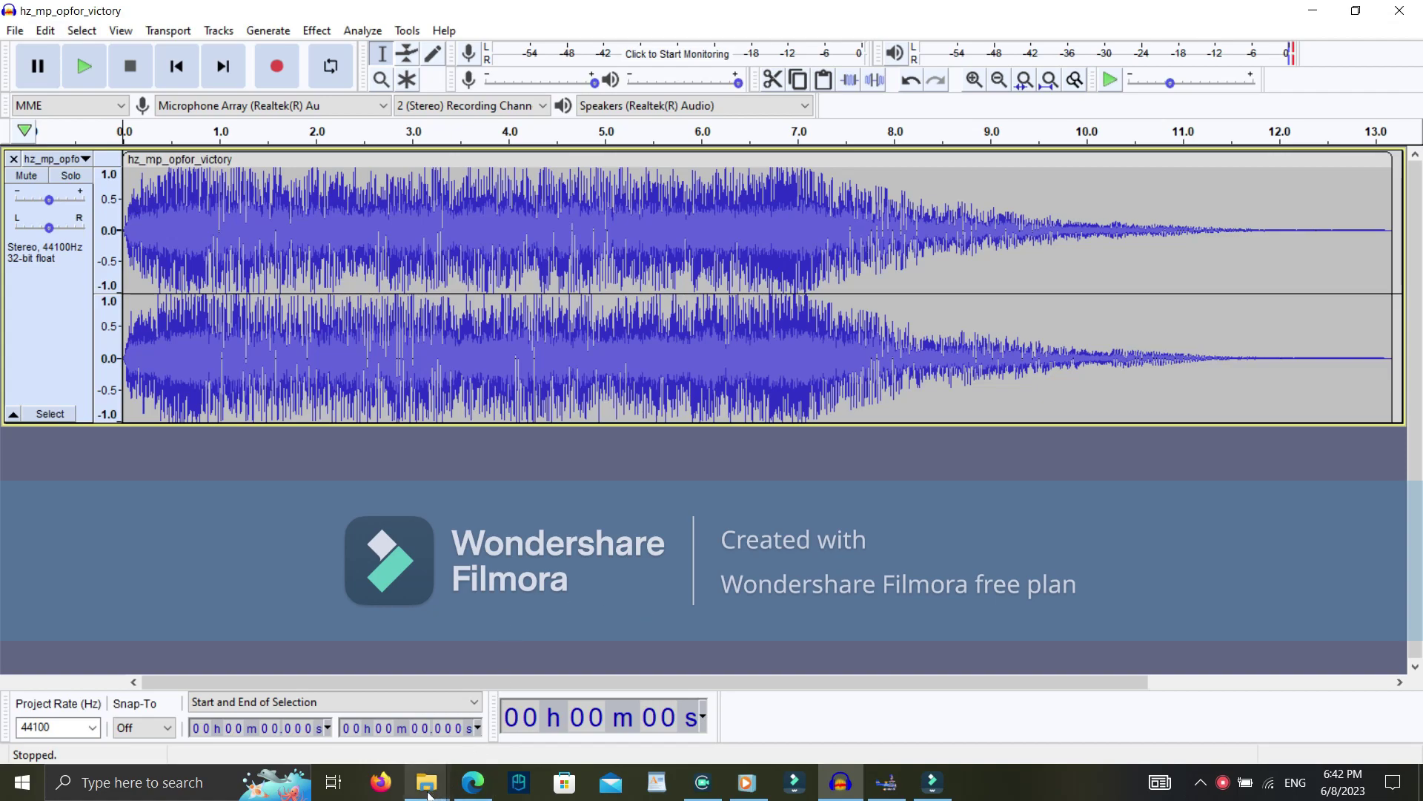
# Look up Drowning.ogg in the CoD But Music mod's Music folder as the target name for the track
pyautogui.moveTo(428, 793)
pyautogui.click(424, 737)
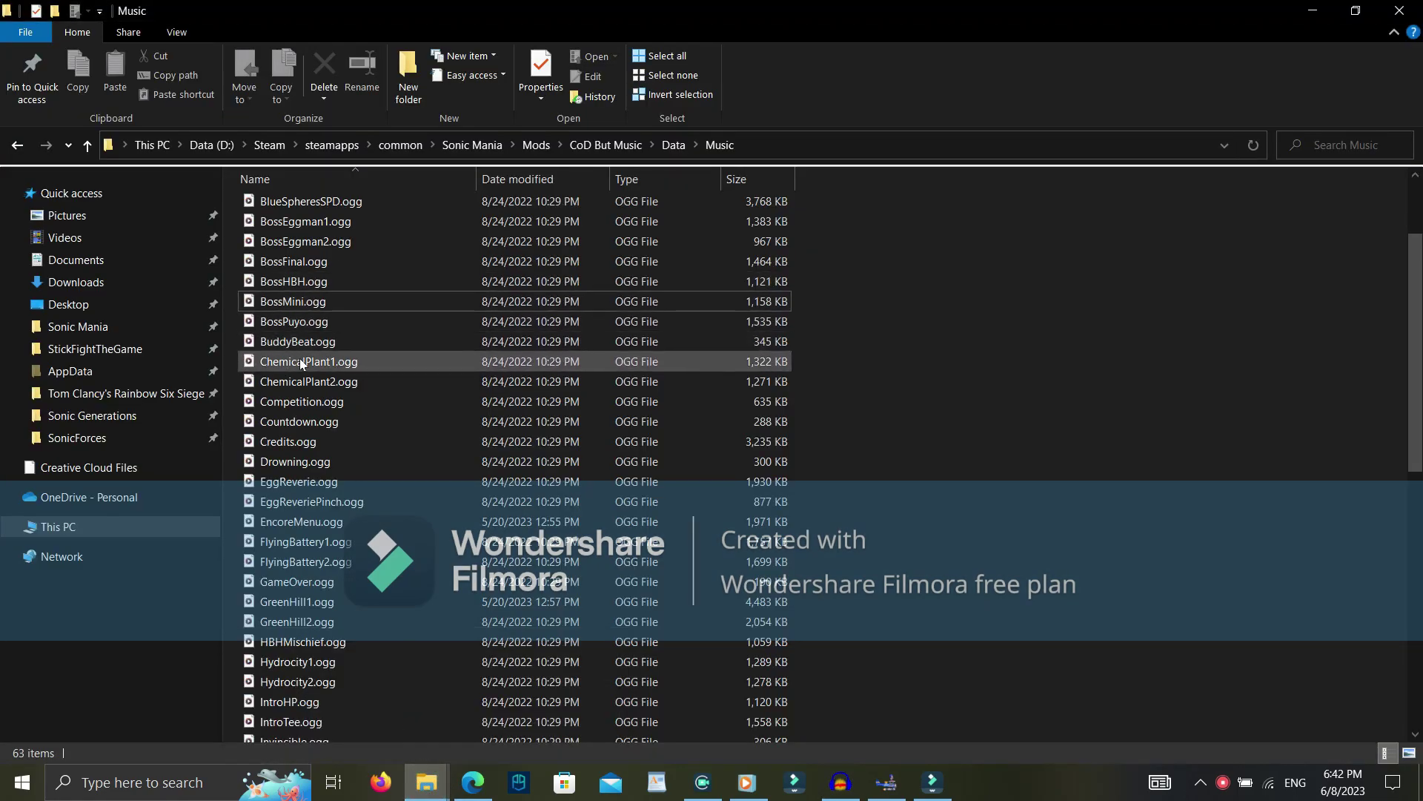
pyautogui.click(308, 429)
pyautogui.press('F2')
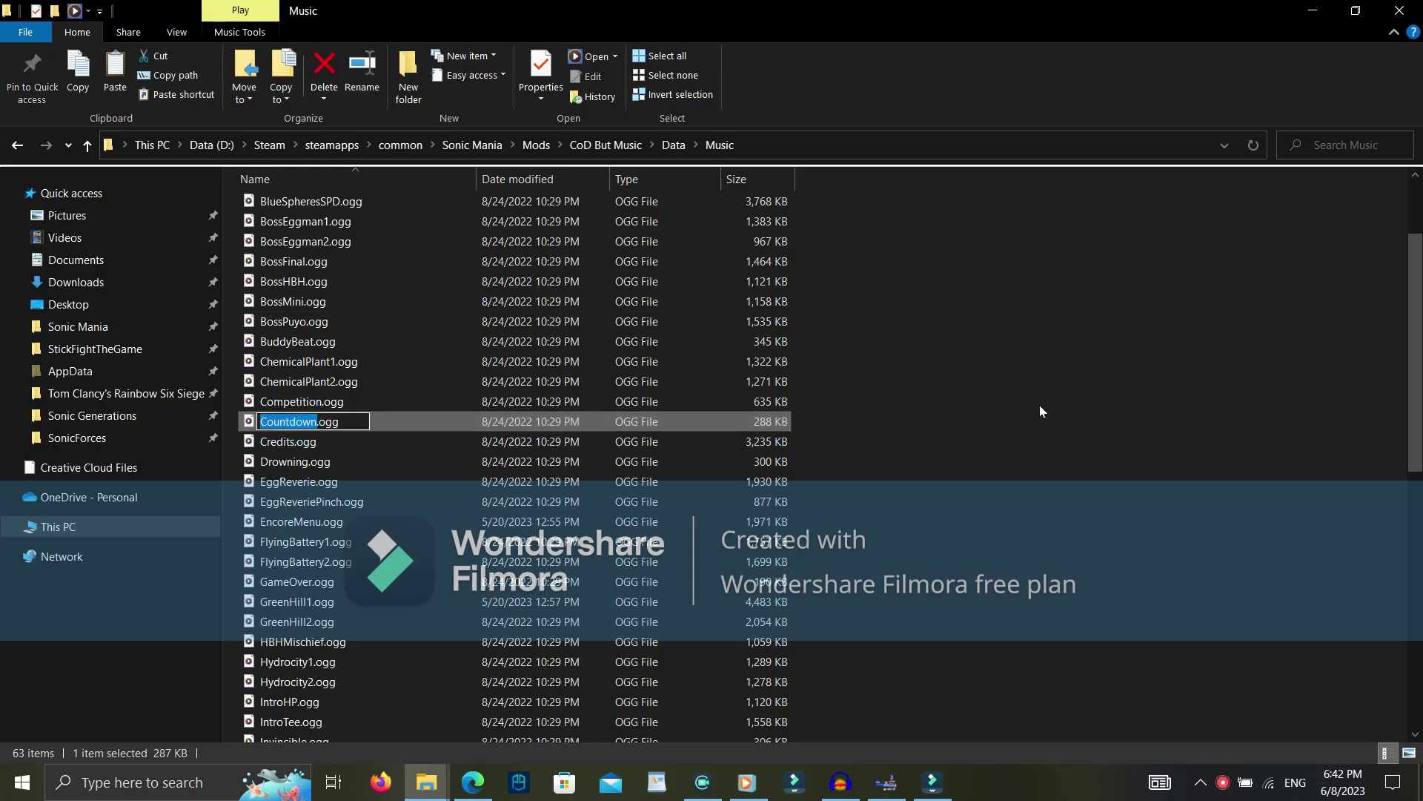
pyautogui.click(1040, 411)
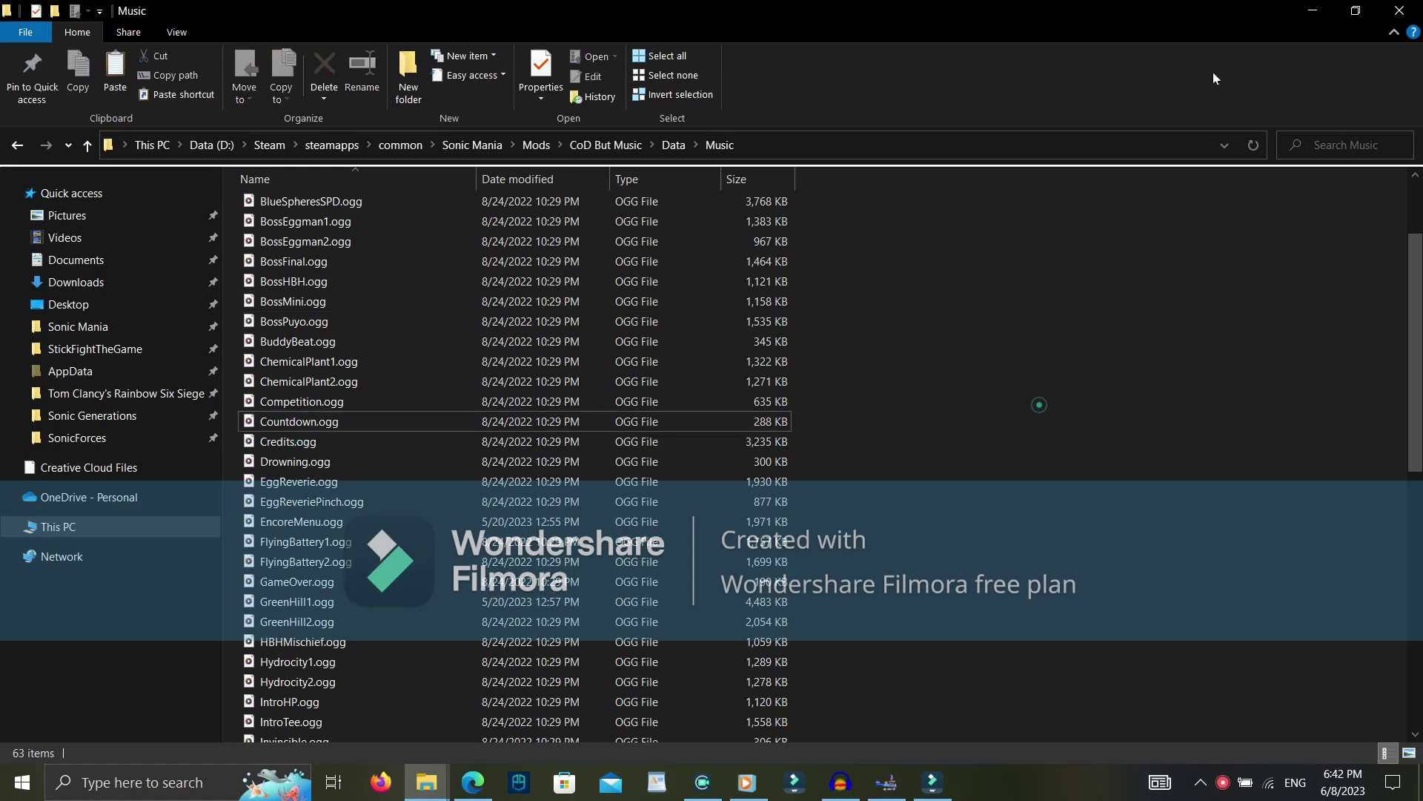
pyautogui.click(315, 463)
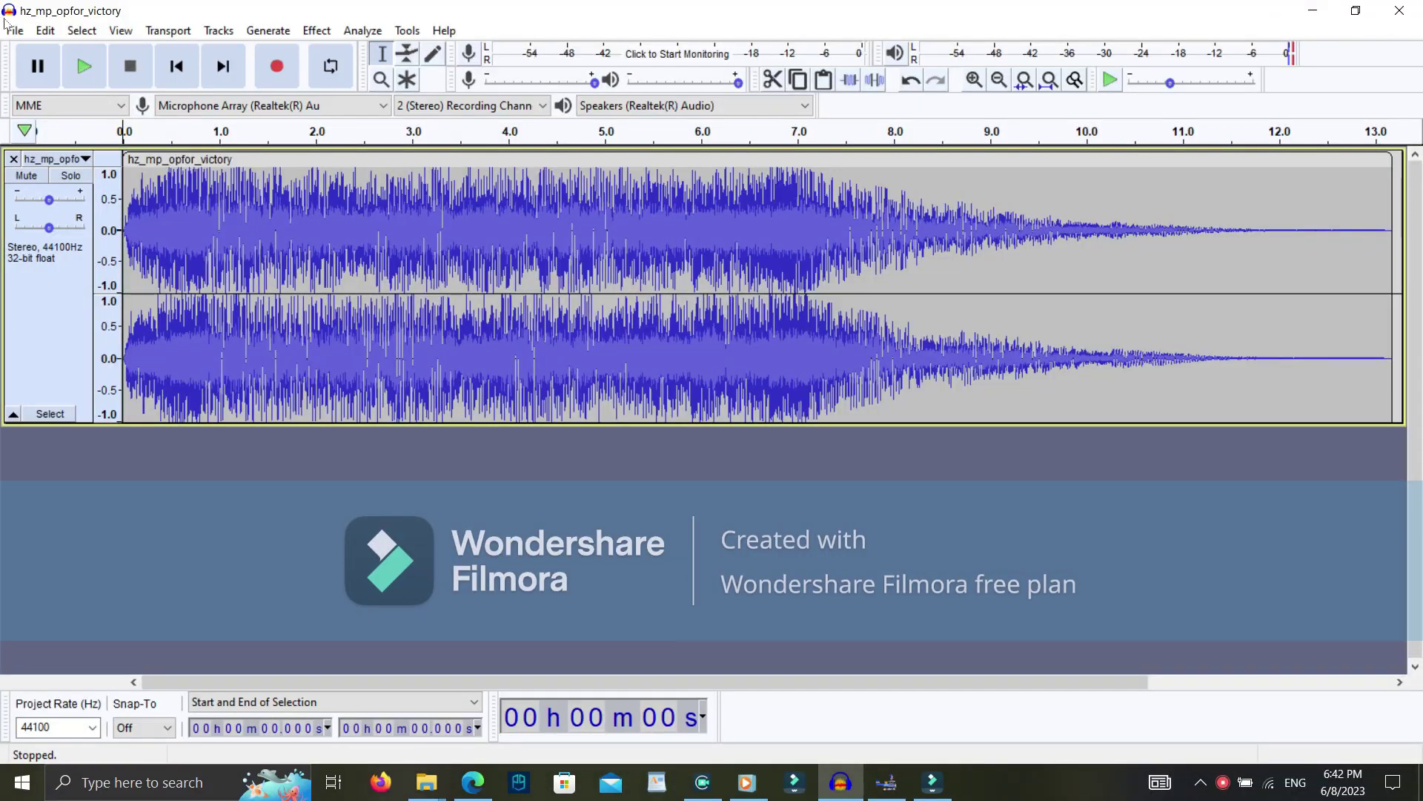
# Export the hz_mp_opfor_victory track to the Desktop as Drowning.ogg in Ogg Vorbis format, and empty the project by undoing its import
pyautogui.click(14, 30)
pyautogui.moveTo(60, 165)
pyautogui.click(282, 209)
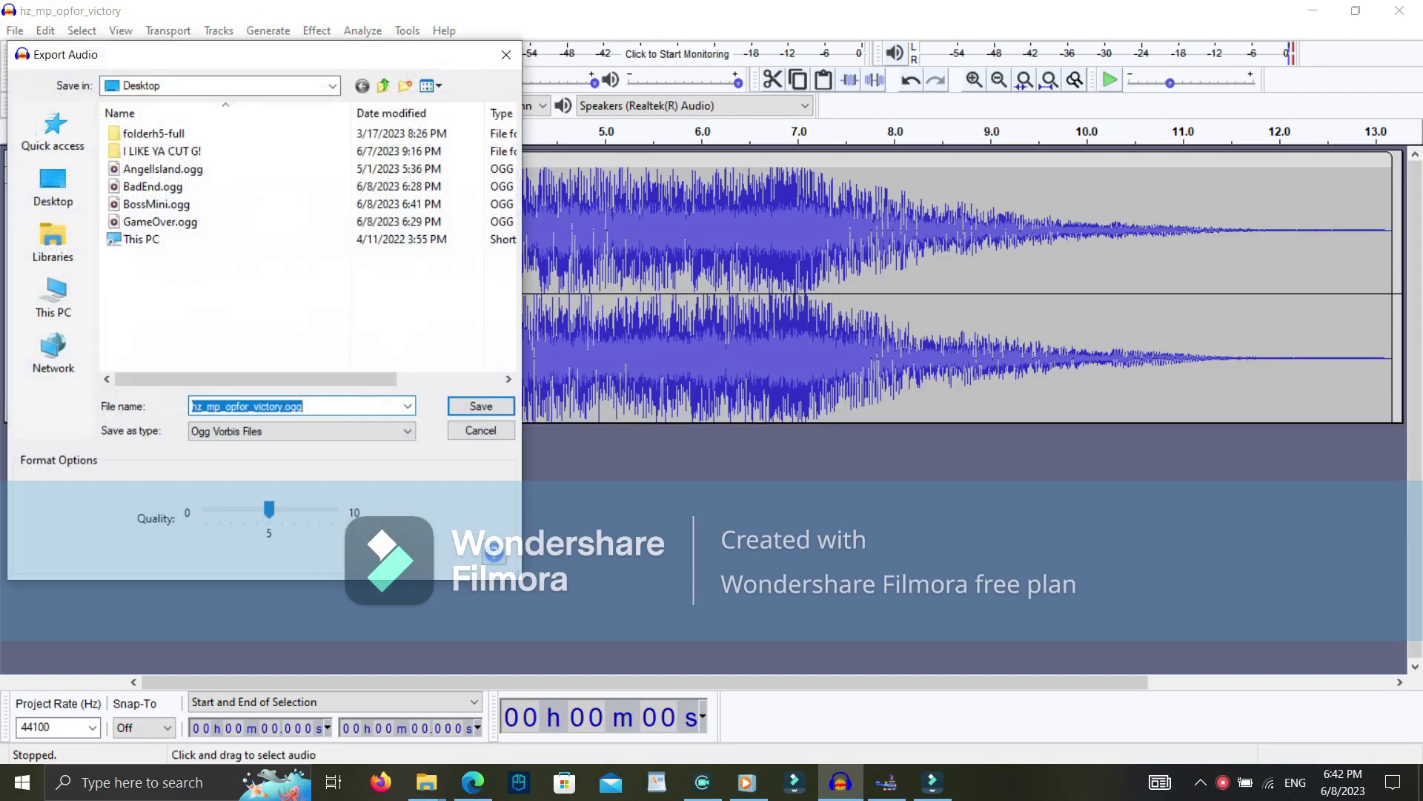
pyautogui.write('Drowning')
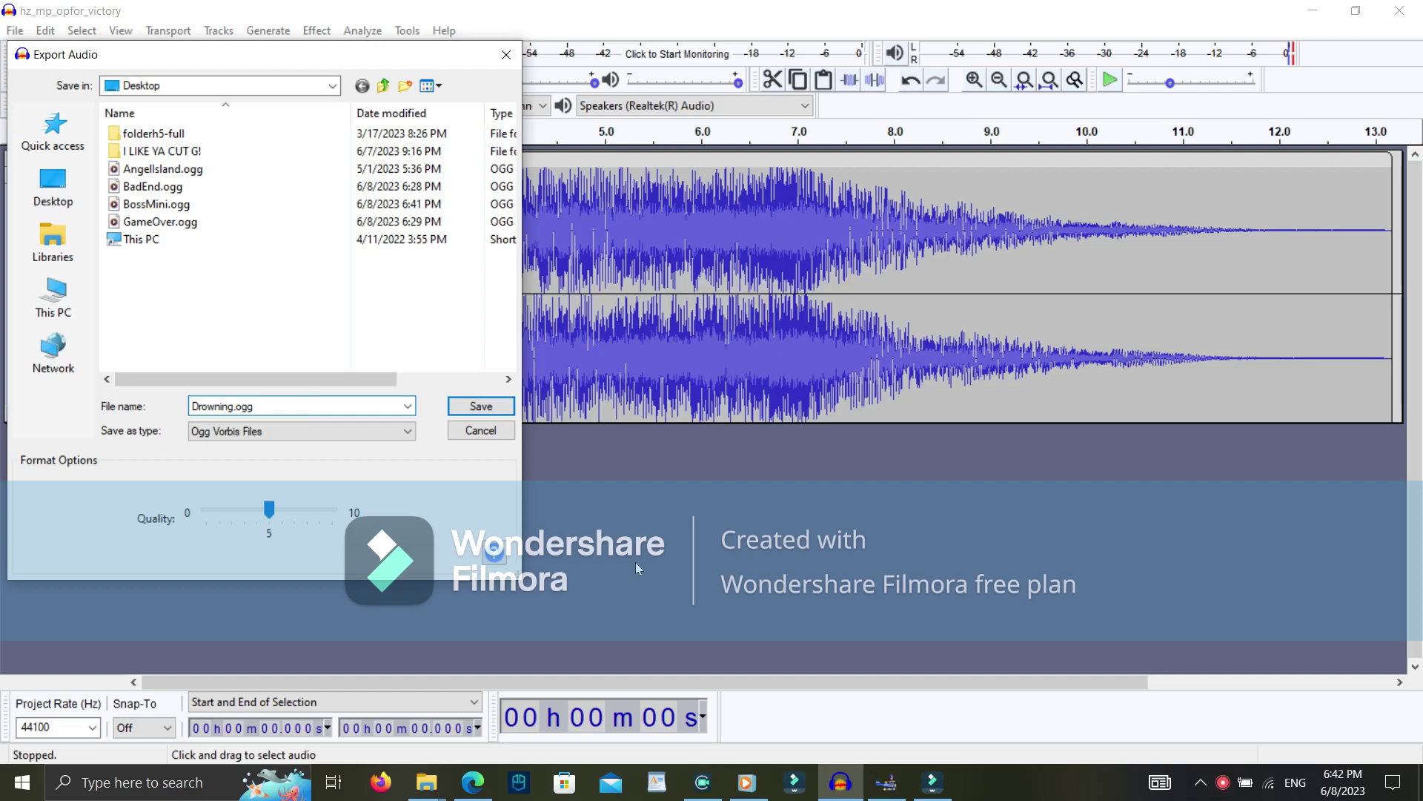
pyautogui.press('Return')
pyautogui.press('Return')
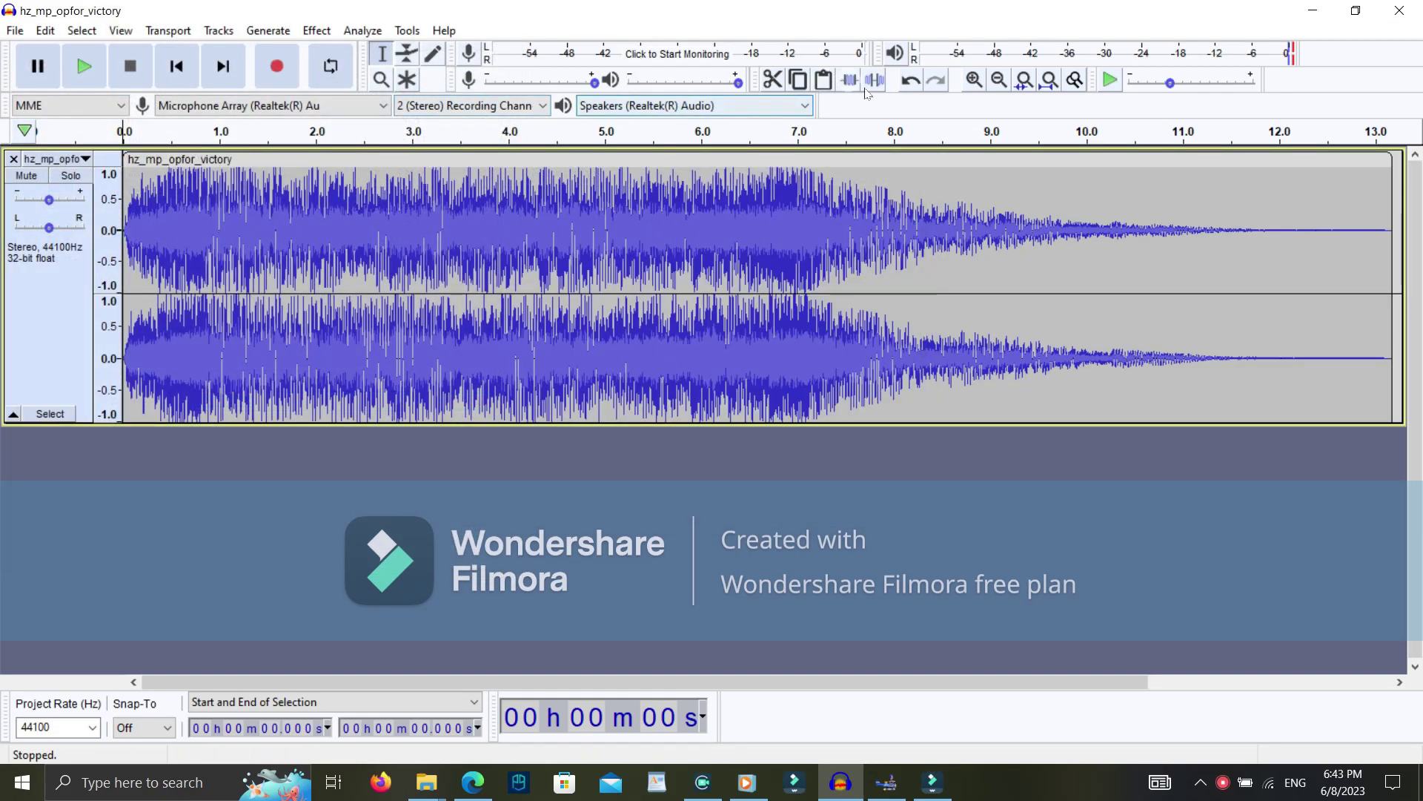
pyautogui.click(913, 83)
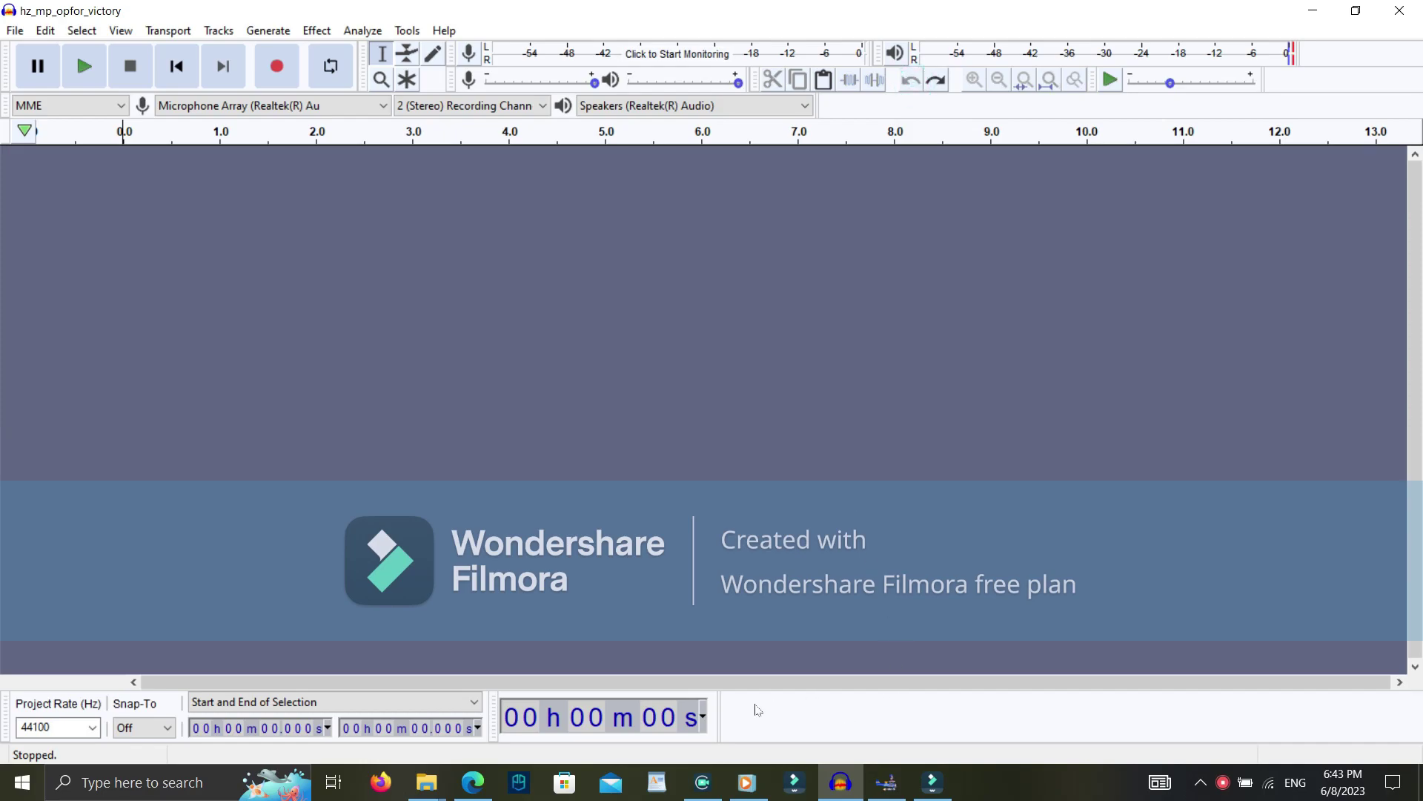
# Preview hz_mp_nsdefeat_1.mp3 from the mw2 sound music folder in Windows Media Player and stop its playback
pyautogui.click(443, 776)
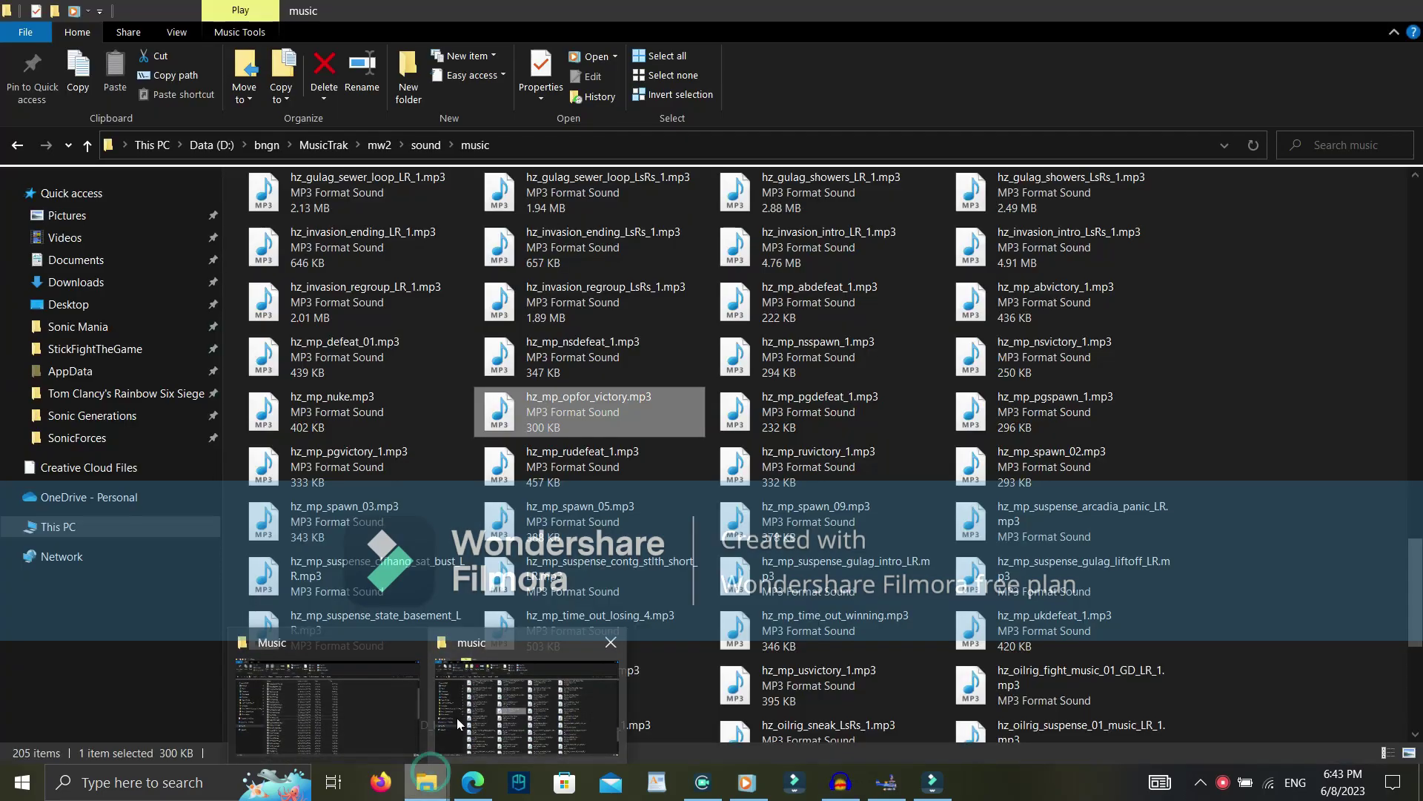
pyautogui.click(457, 718)
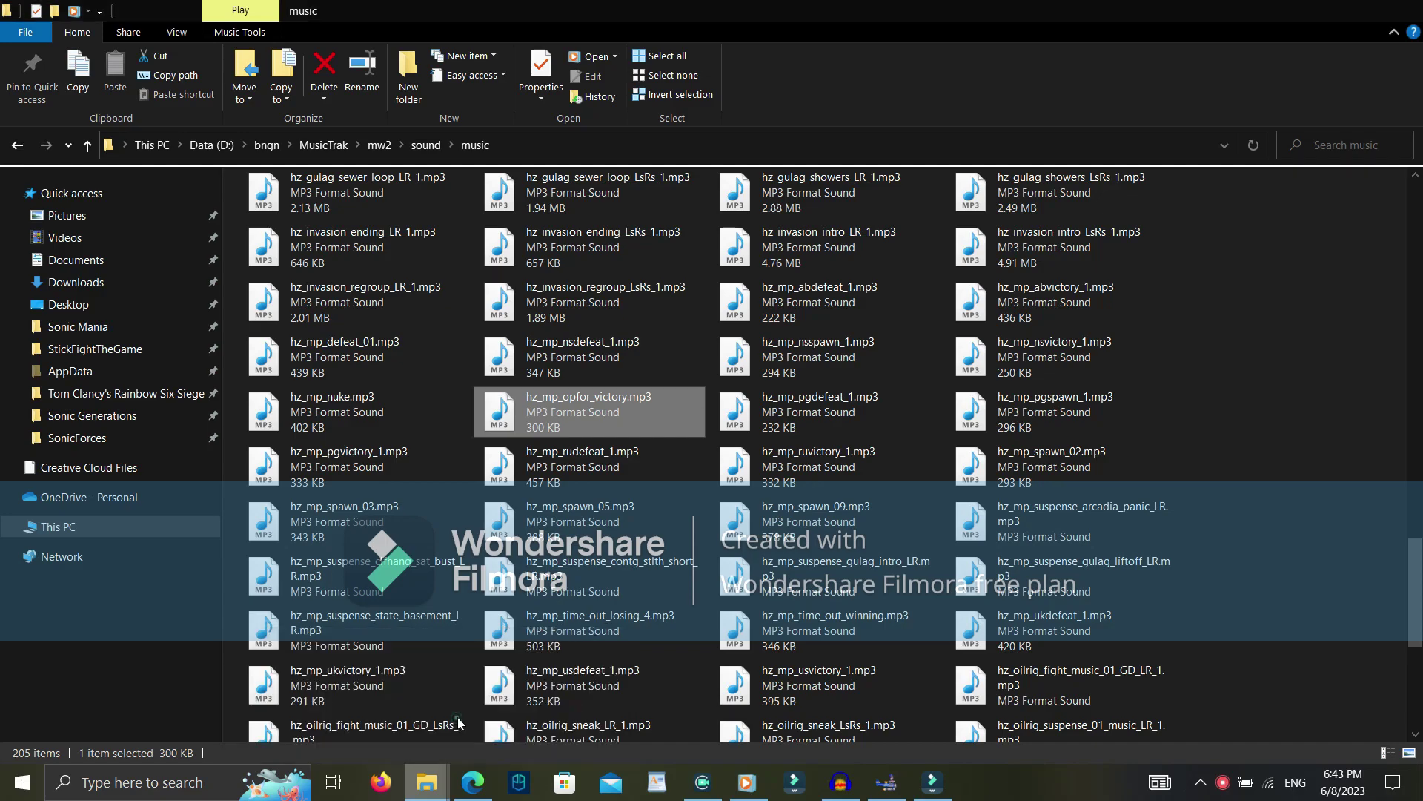
pyautogui.doubleClick(635, 376)
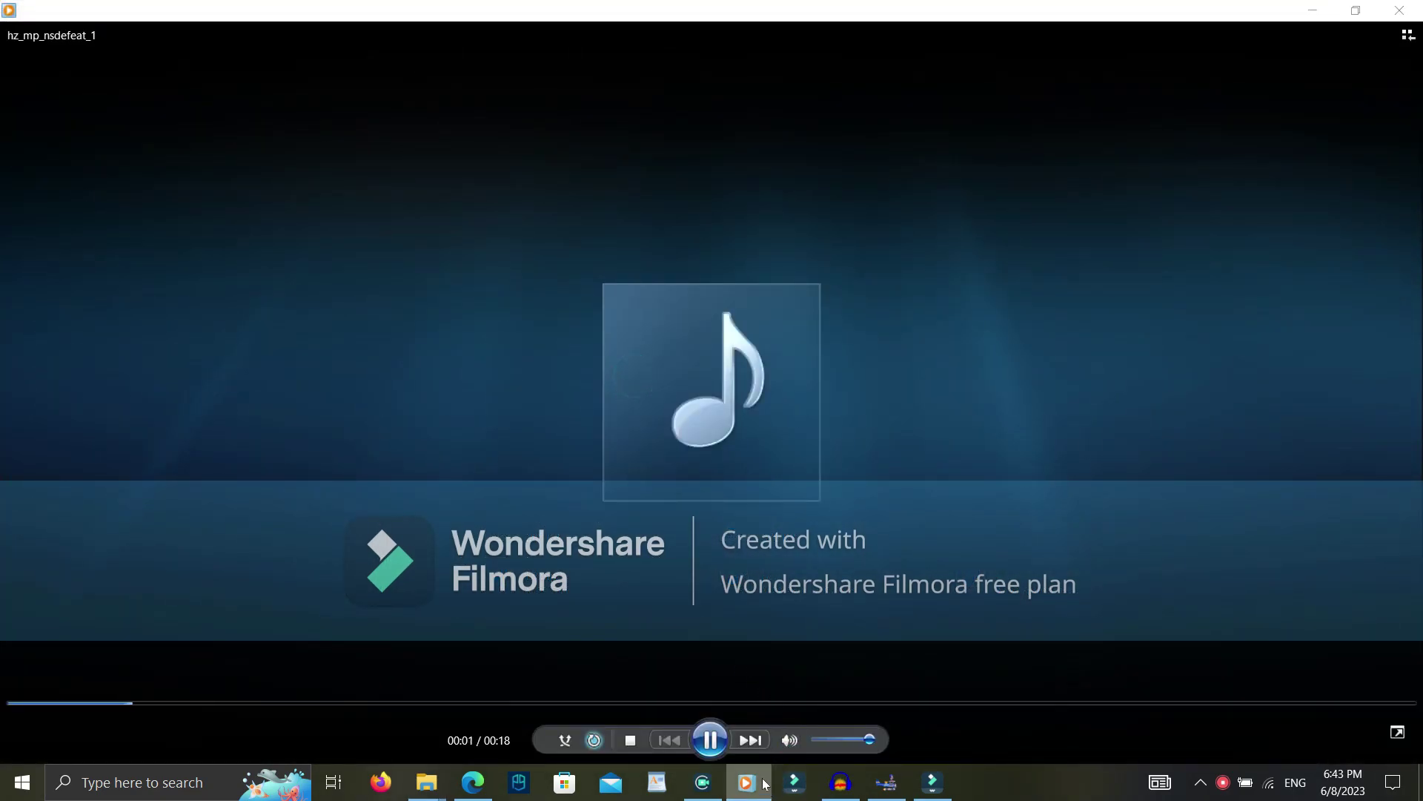
pyautogui.rightClick(749, 782)
pyautogui.click(745, 616)
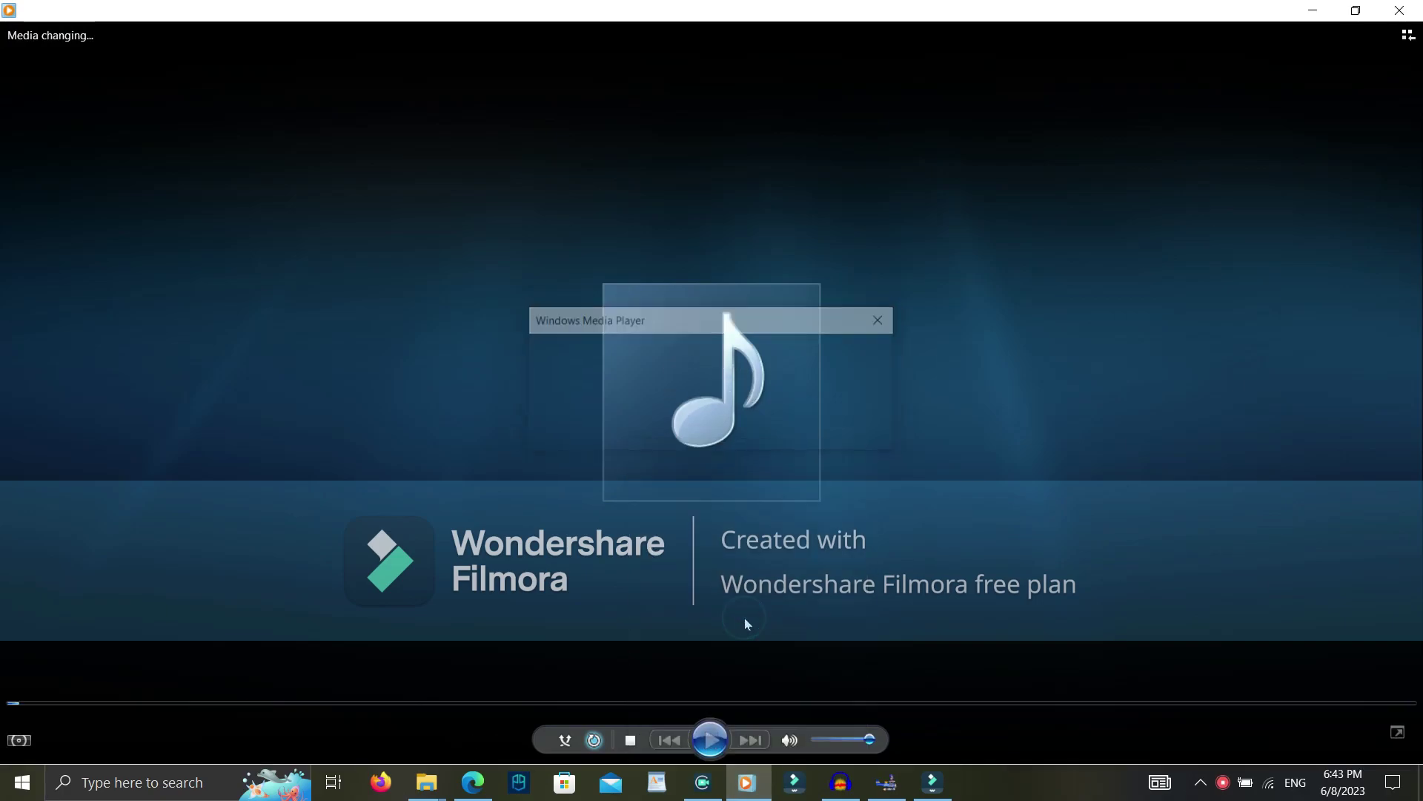
pyautogui.click(748, 782)
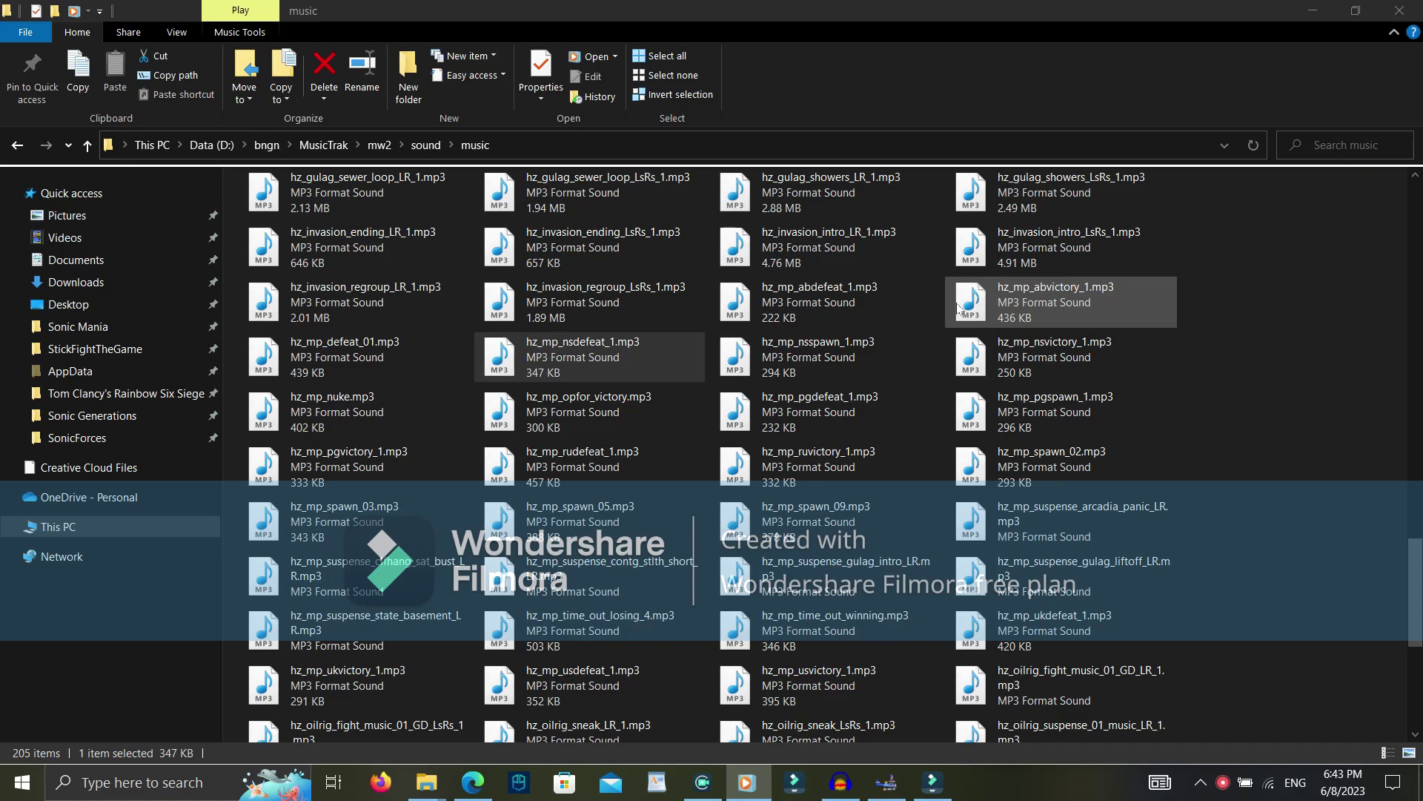
# Preview hz_mp_suspense_state_basement_LR.mp3 from the mw2 music folder and check the details of Countdown.ogg in the mod's Music folder
pyautogui.scroll(-3, 886, 421)
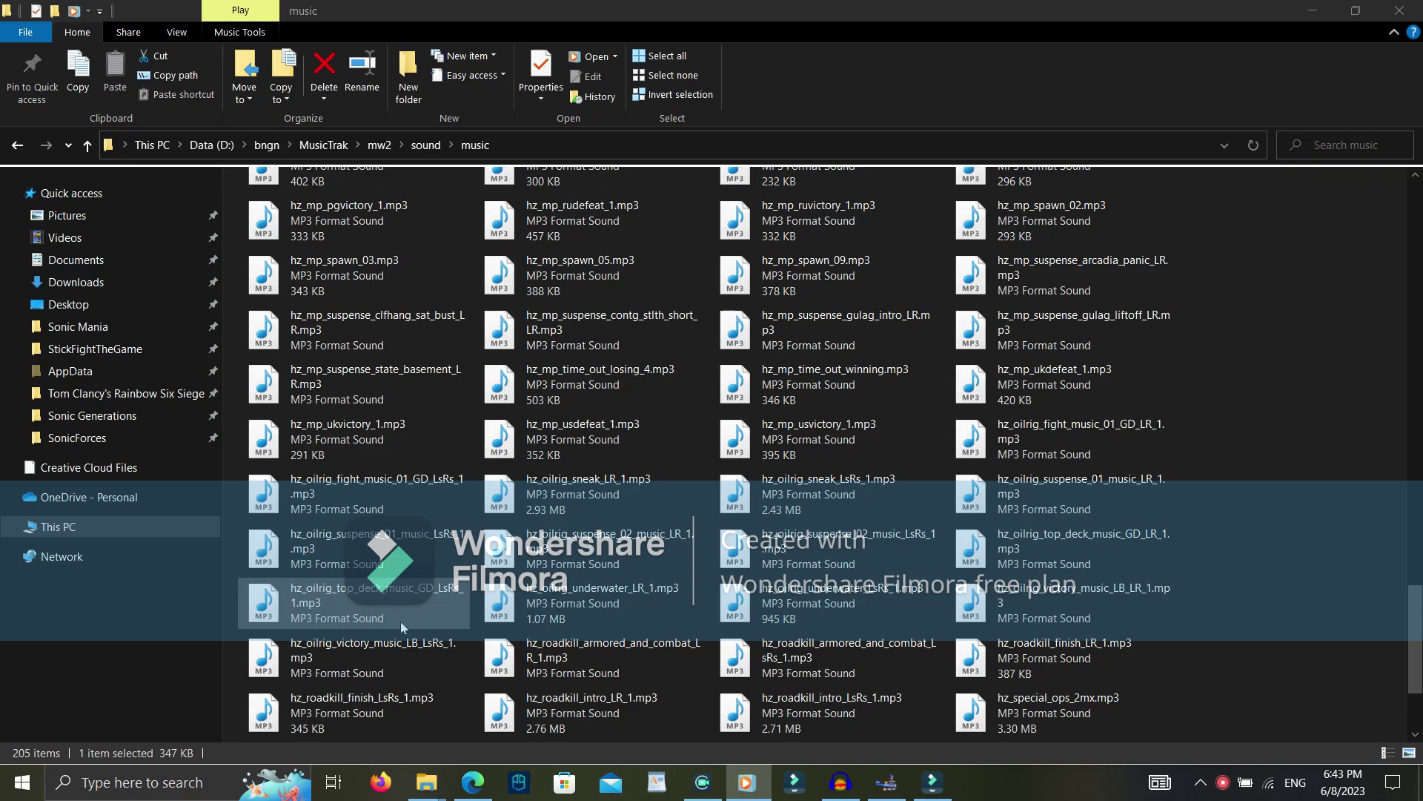
pyautogui.doubleClick(356, 381)
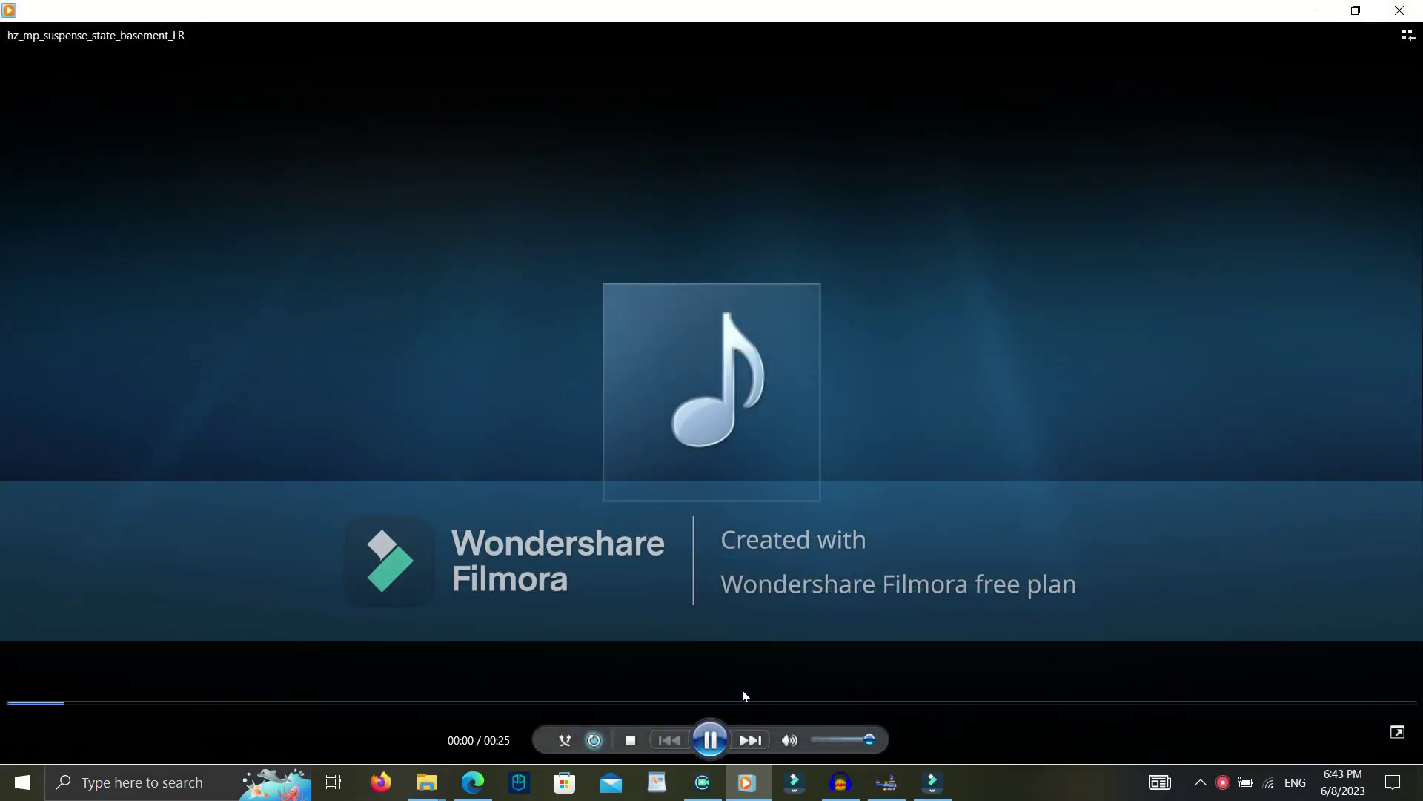
pyautogui.rightClick(743, 774)
pyautogui.click(749, 618)
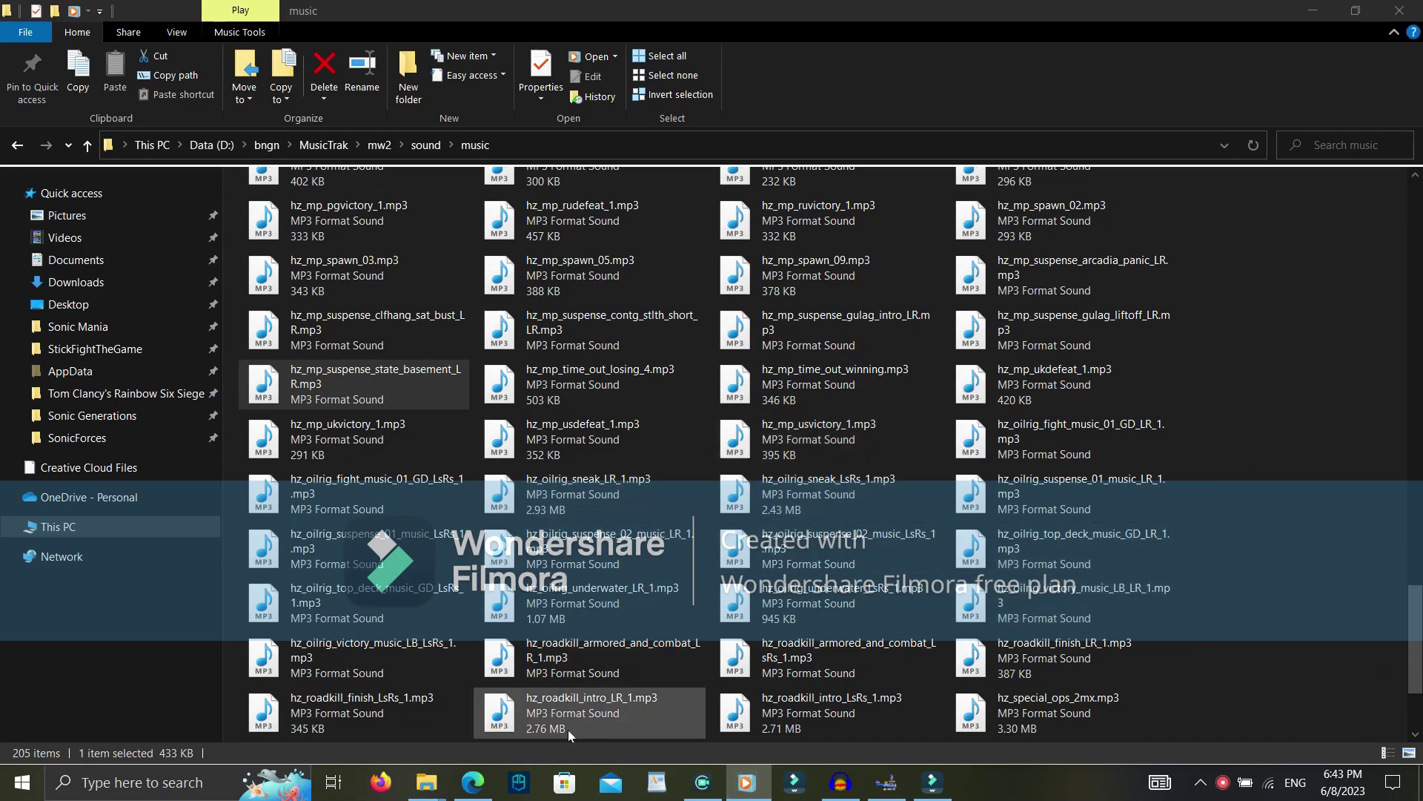
pyautogui.moveTo(391, 744)
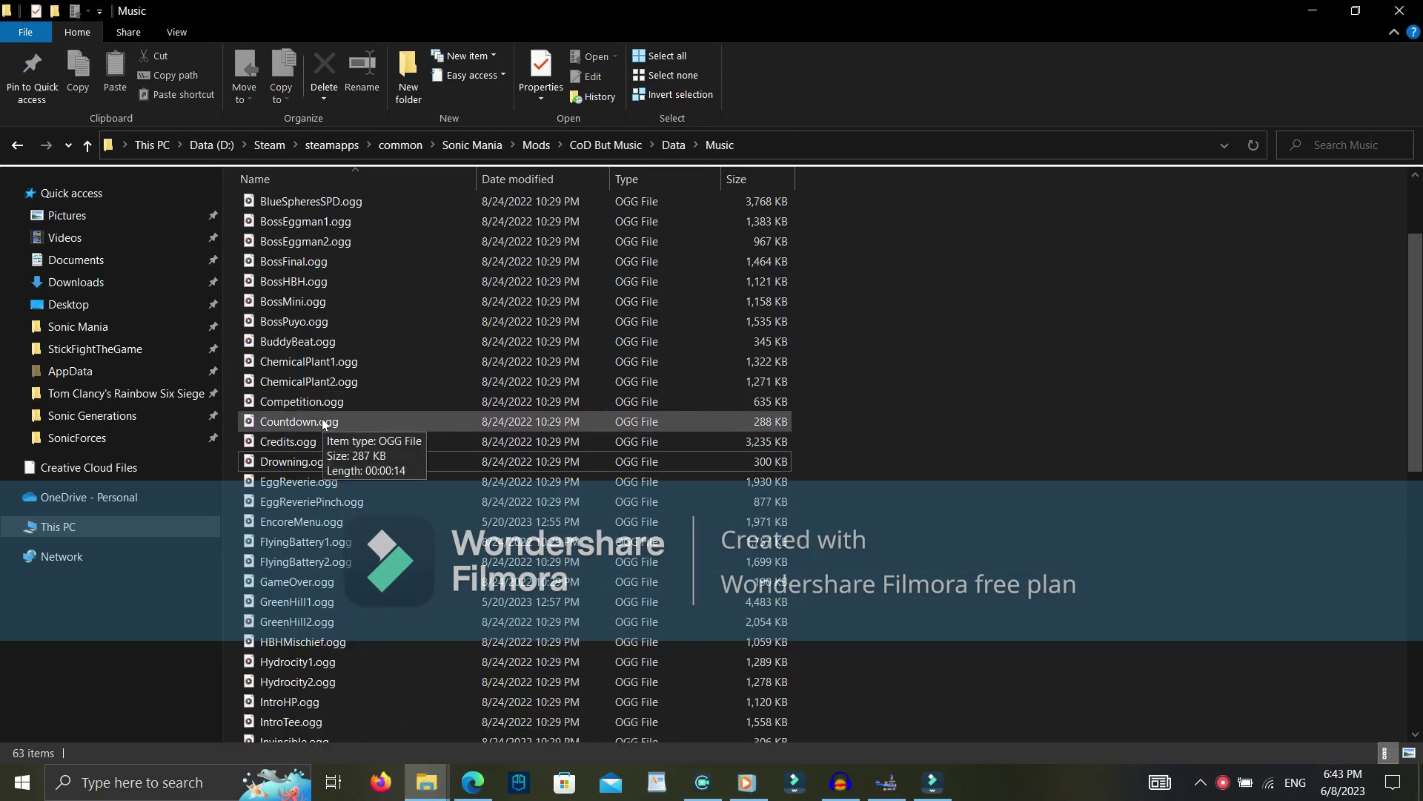
pyautogui.click(1324, 8)
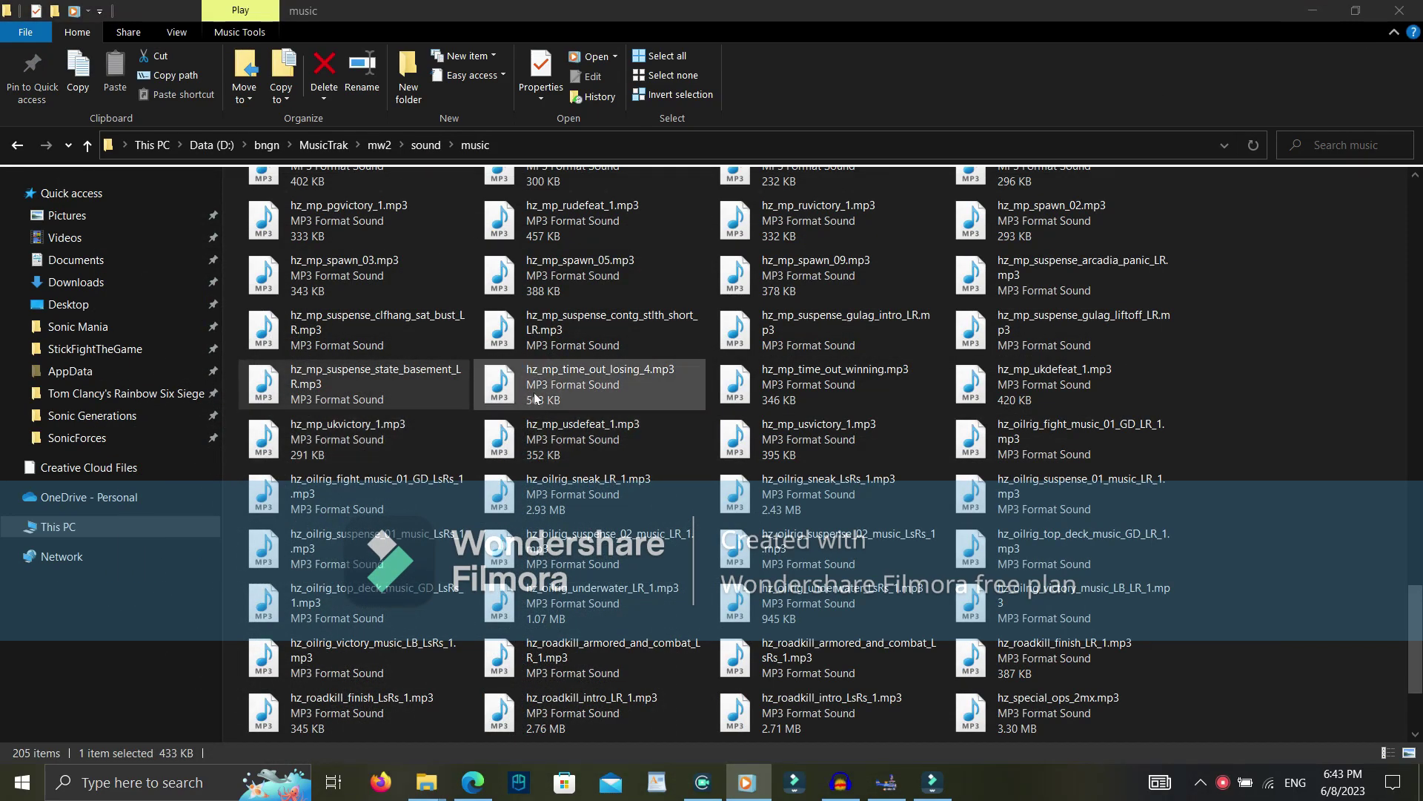
# Open the music folder inside the Sound folder of mw3 in MusicTrak
pyautogui.click(374, 145)
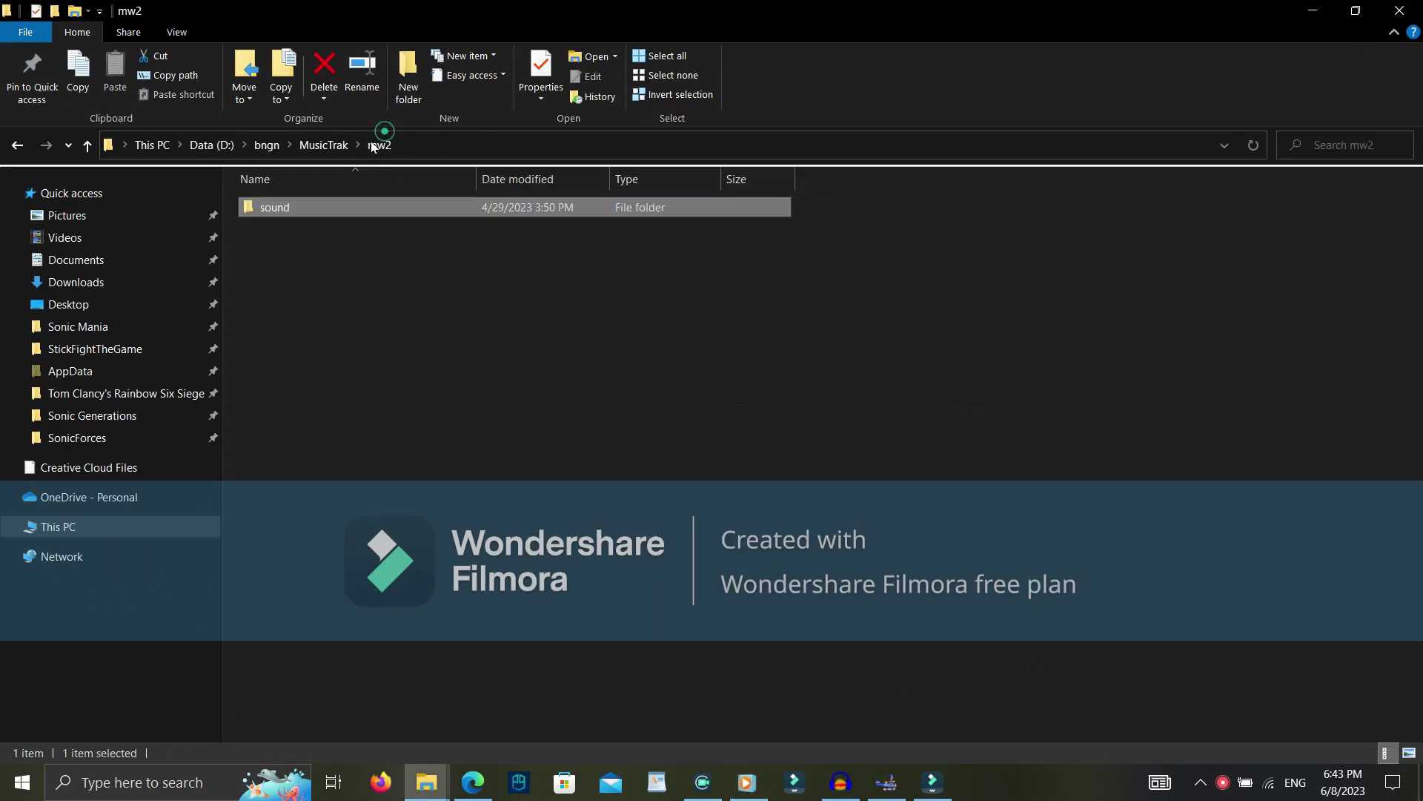
pyautogui.click(336, 146)
pyautogui.doubleClick(314, 269)
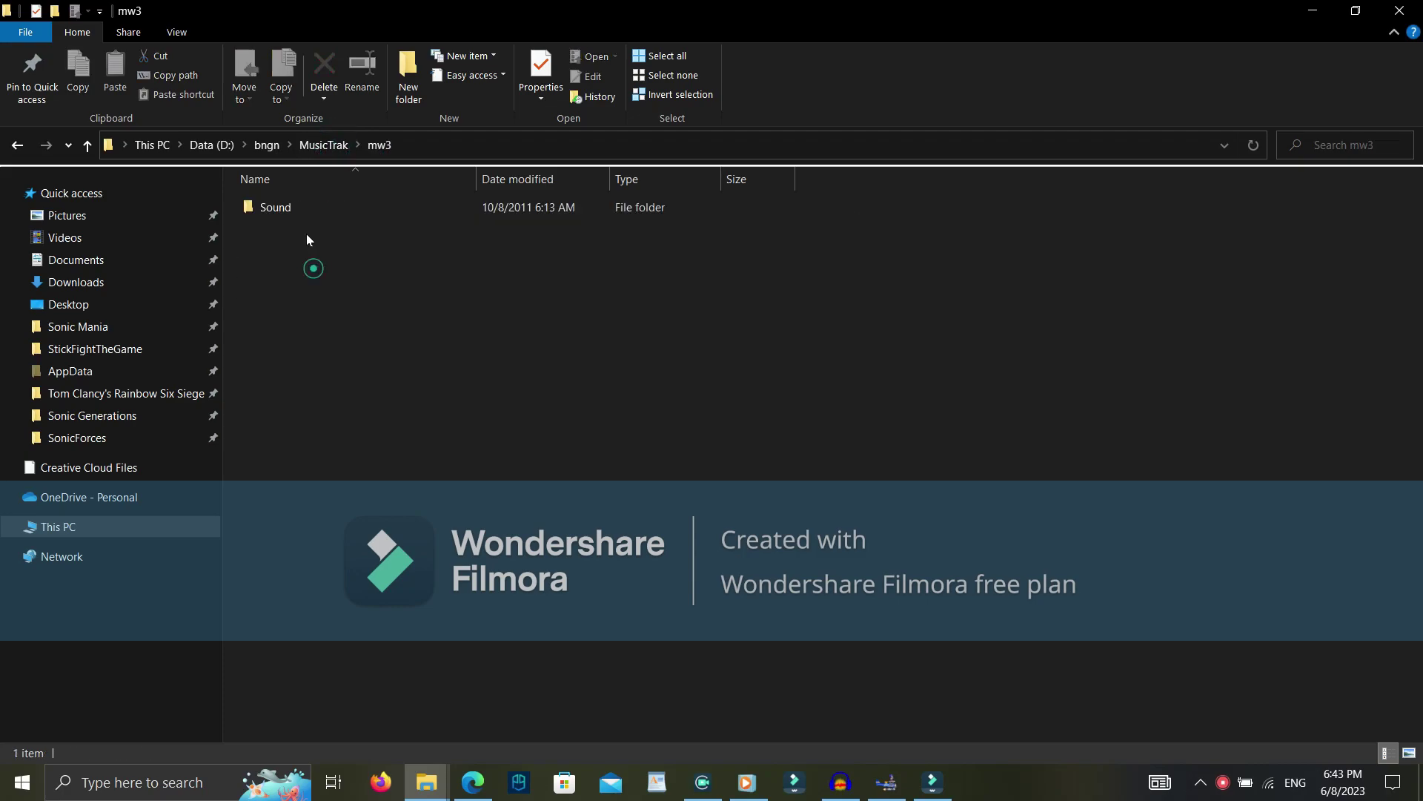
pyautogui.doubleClick(315, 209)
pyautogui.doubleClick(314, 211)
pyautogui.click(436, 144)
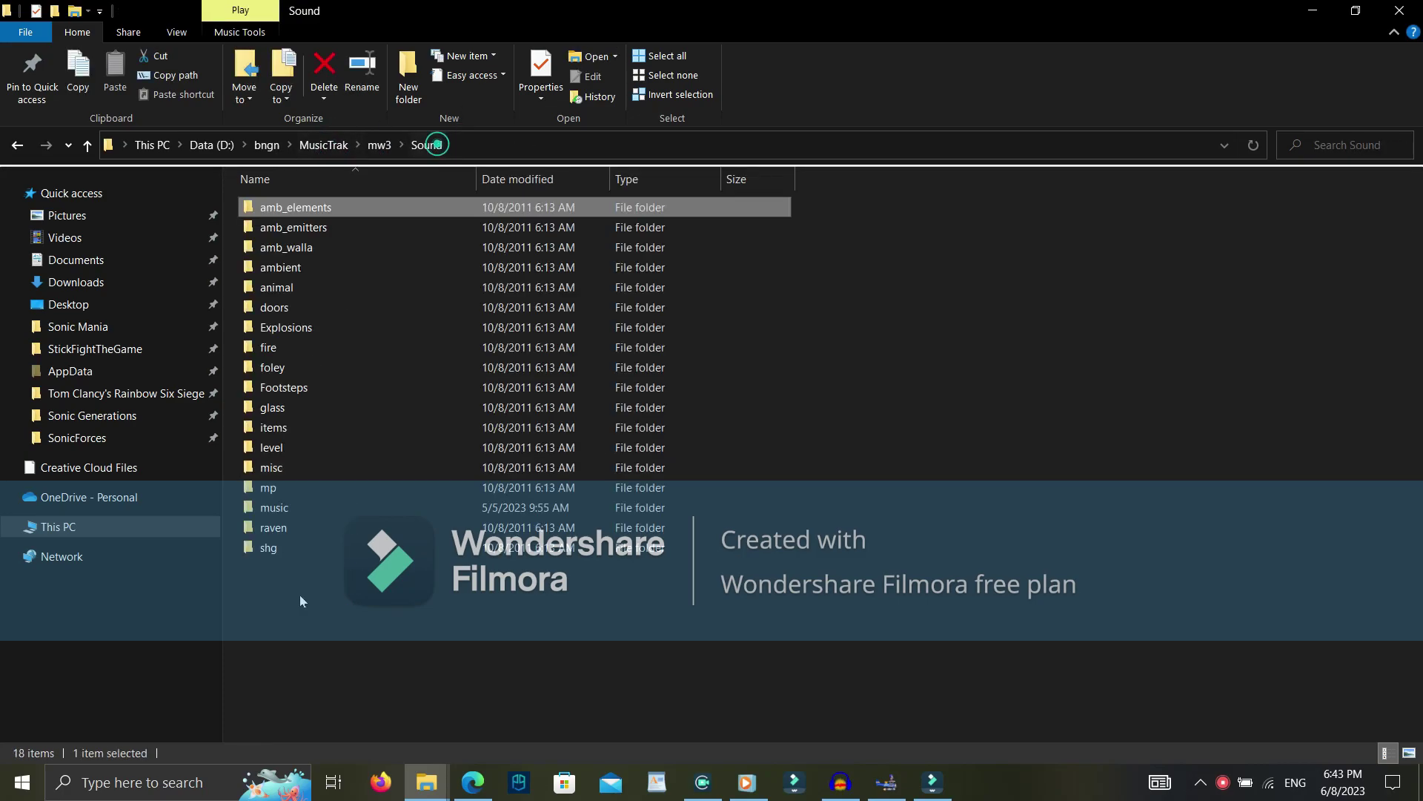
pyautogui.doubleClick(295, 509)
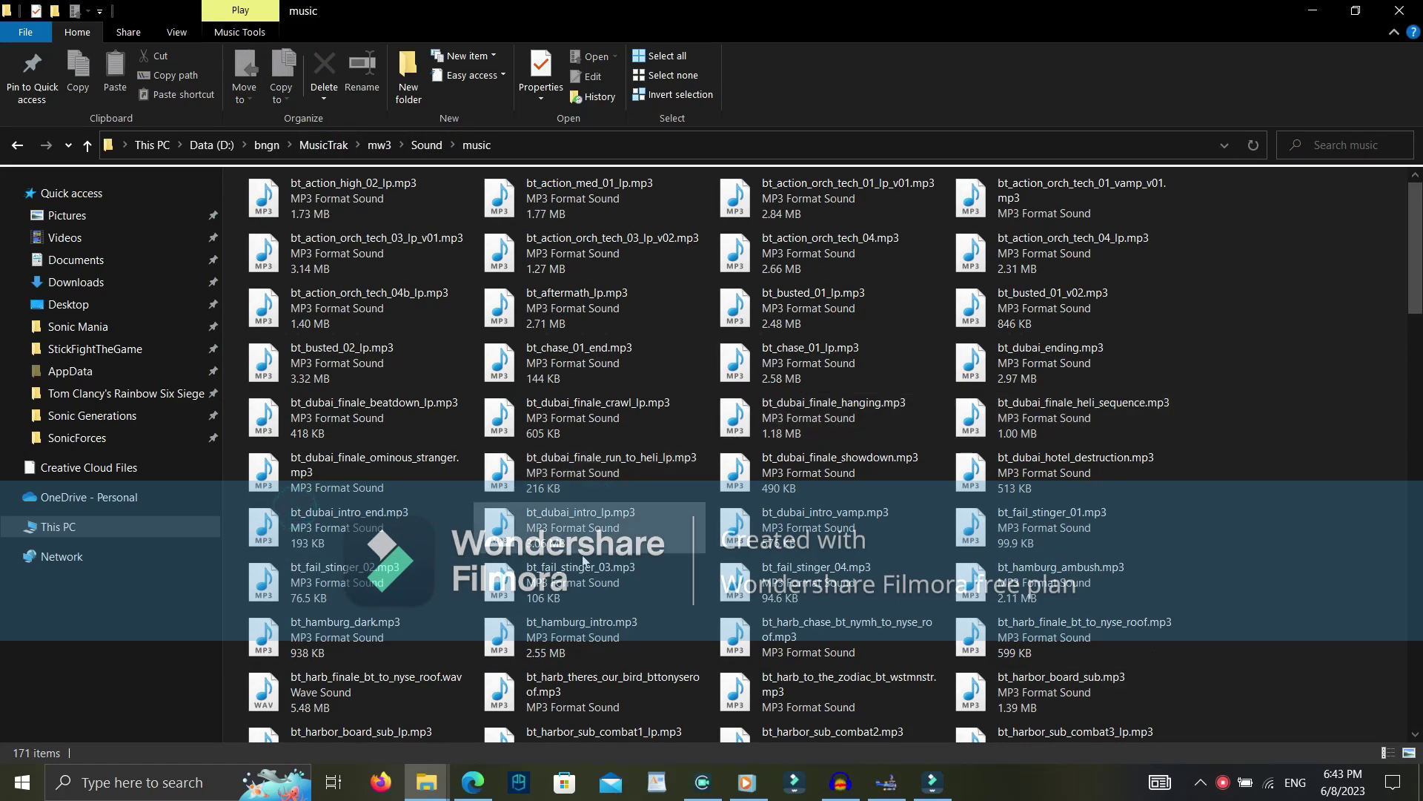
# Preview bt_mp_suspense_07.mp3 from the mw3 music folder in Windows Media Player and return to the folder
pyautogui.scroll(-5, 619, 614)
pyautogui.scroll(-5, 619, 608)
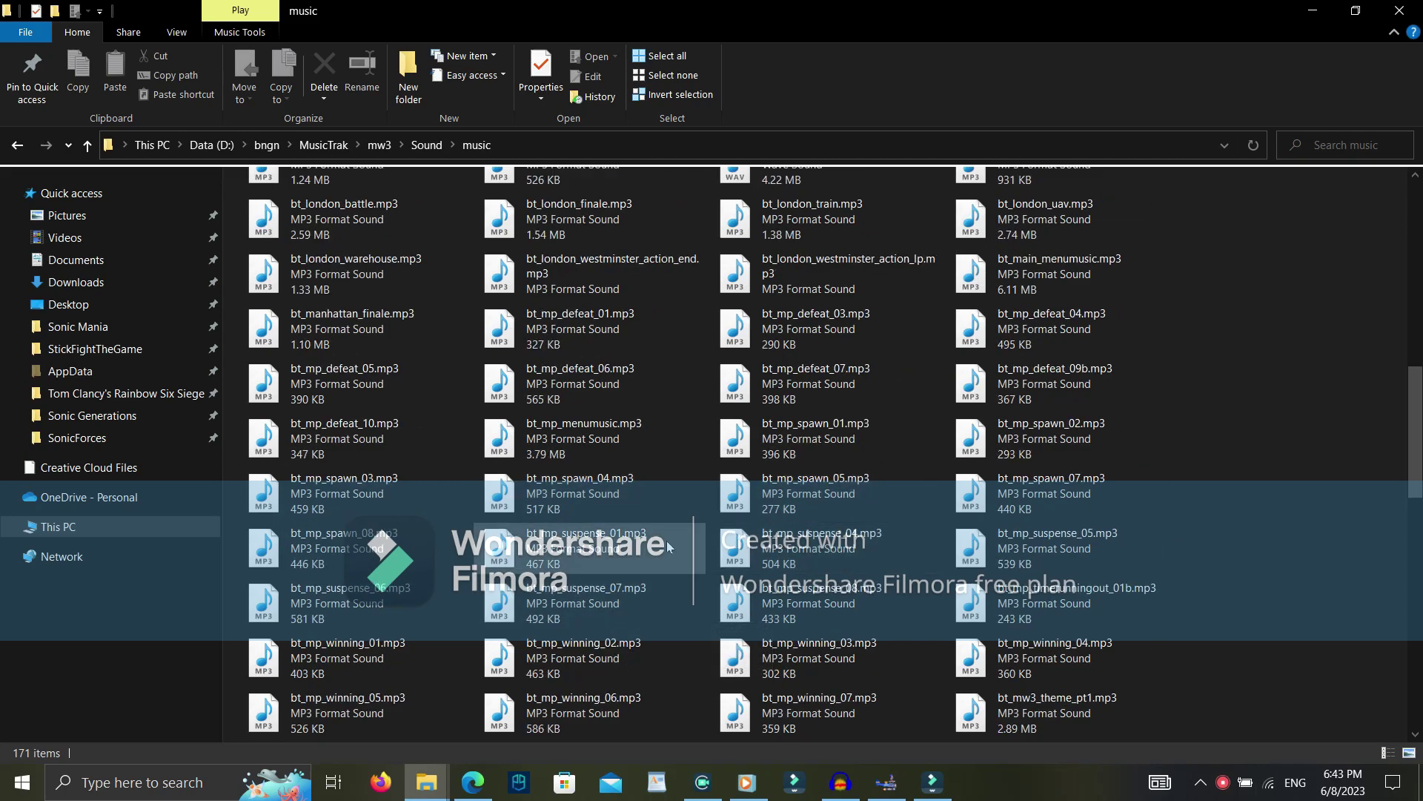
pyautogui.doubleClick(638, 599)
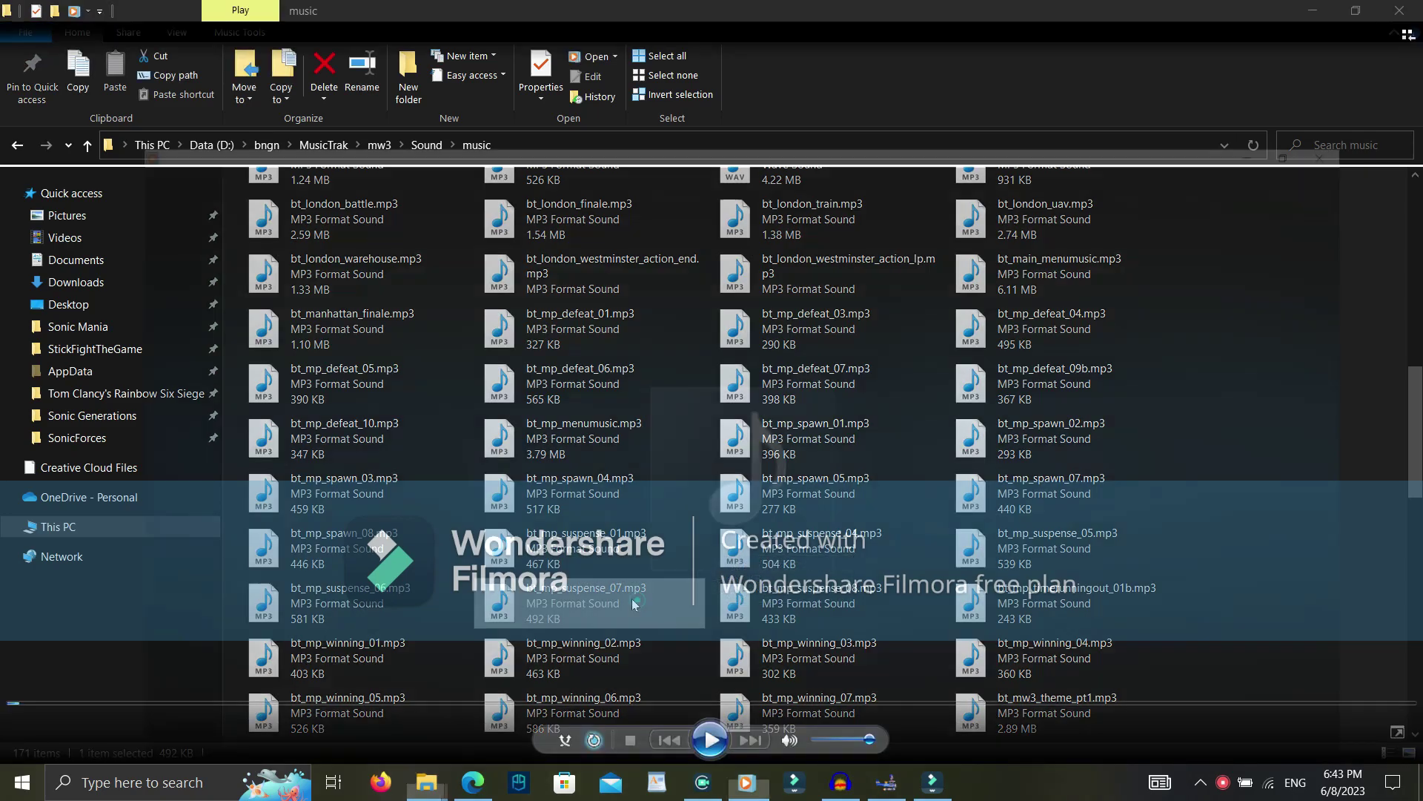
pyautogui.rightClick(747, 782)
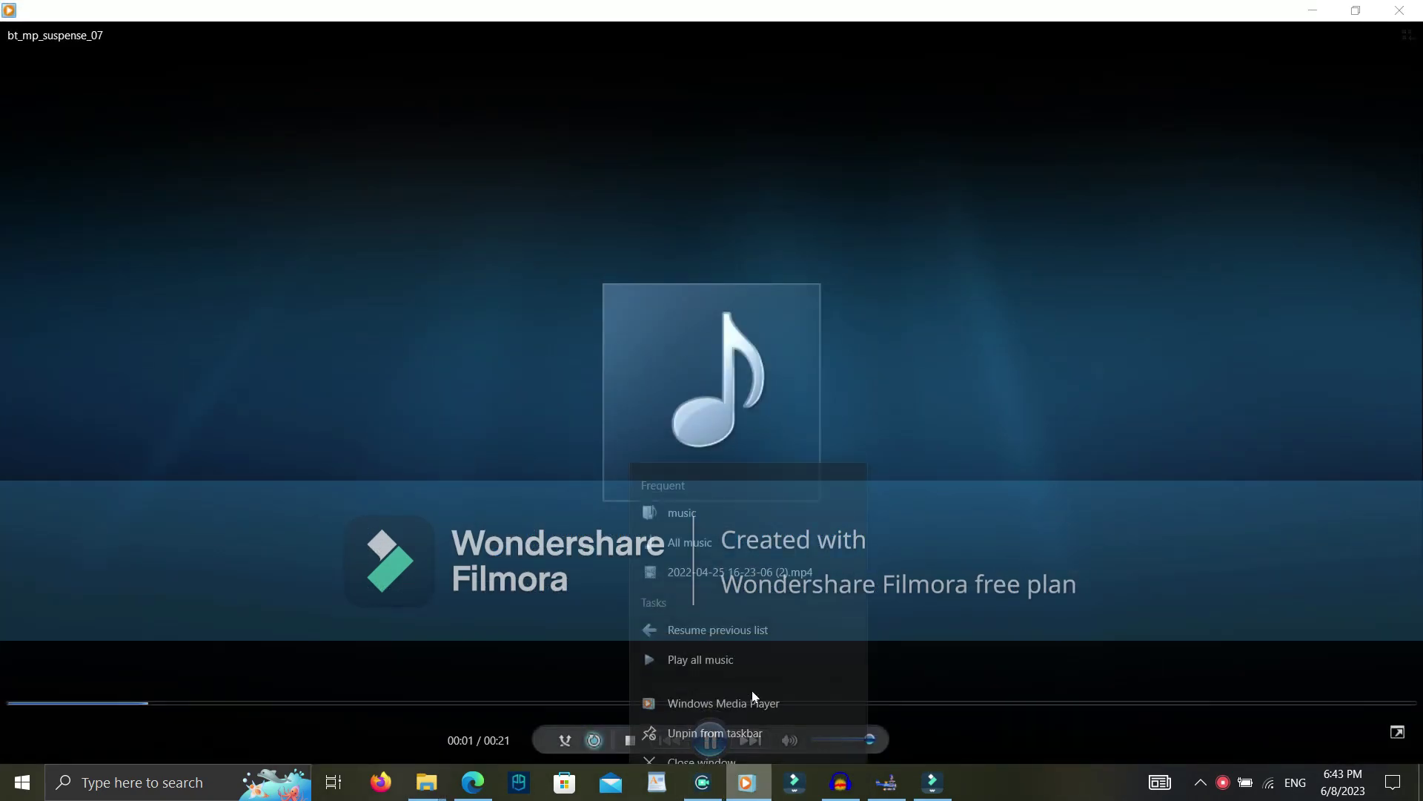
pyautogui.click(745, 611)
pyautogui.press('Return')
pyautogui.hotkey('alt', 'Tab')
# Preview bt_mp_suspense_06.mp3 in Windows Media Player and return to the mw3 music folder
pyautogui.doubleClick(448, 613)
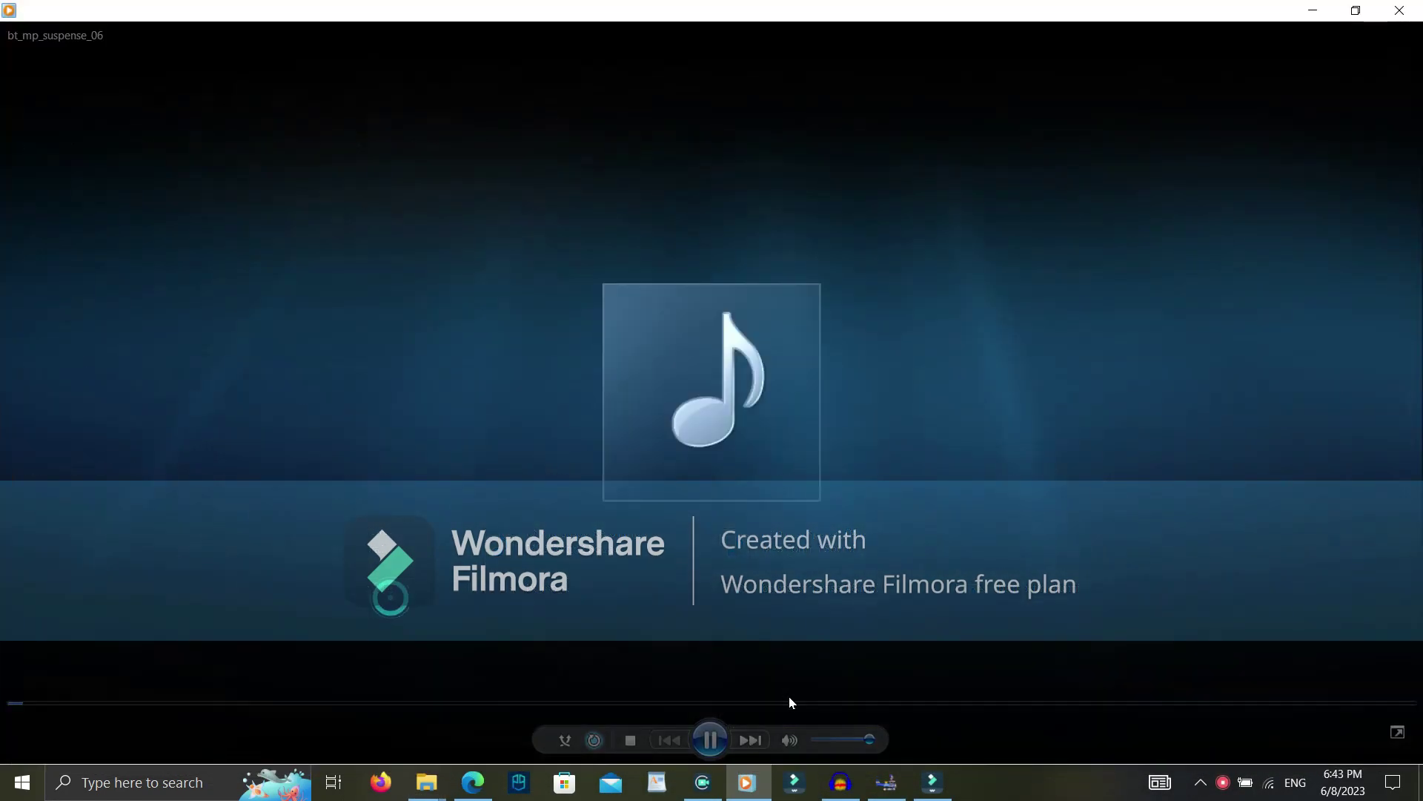
pyautogui.rightClick(764, 795)
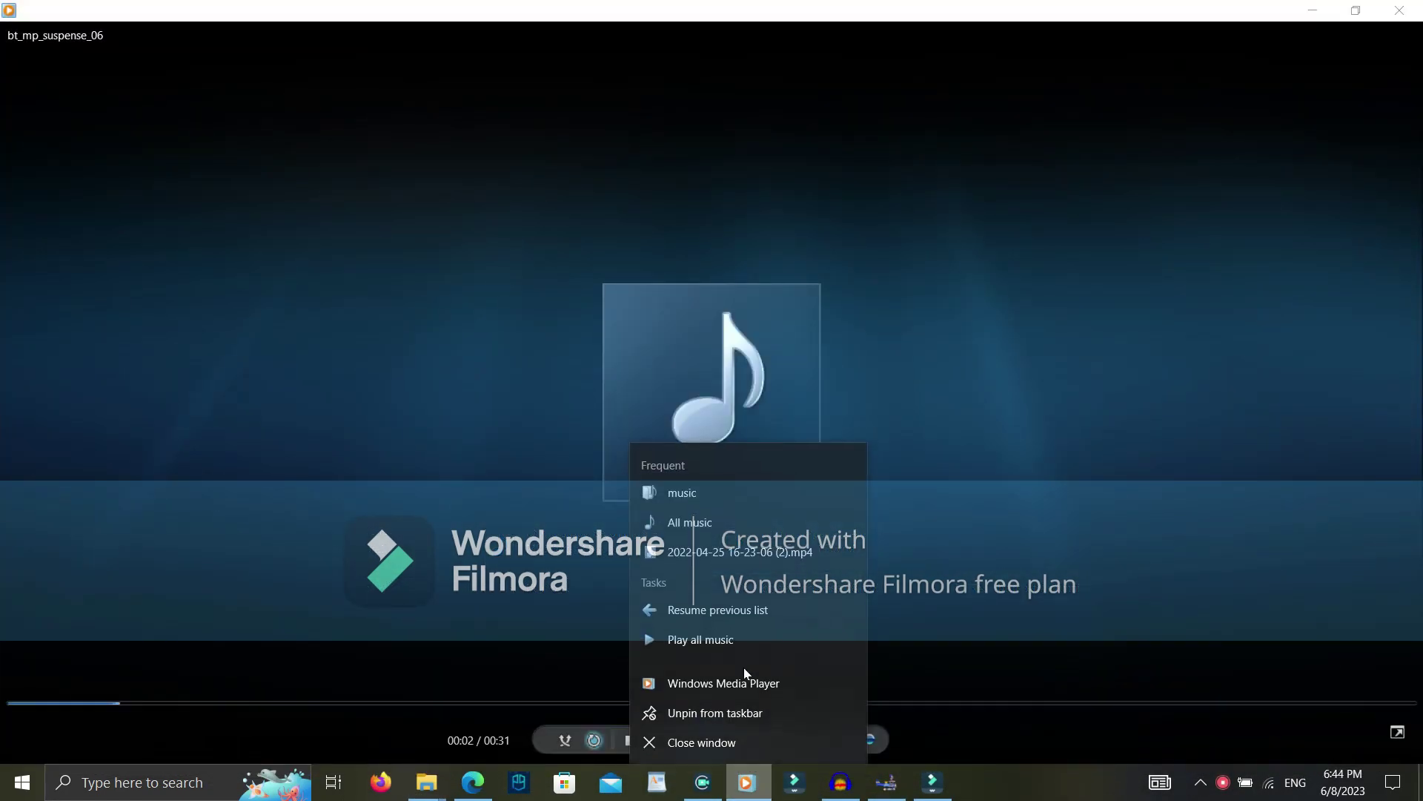
pyautogui.click(739, 617)
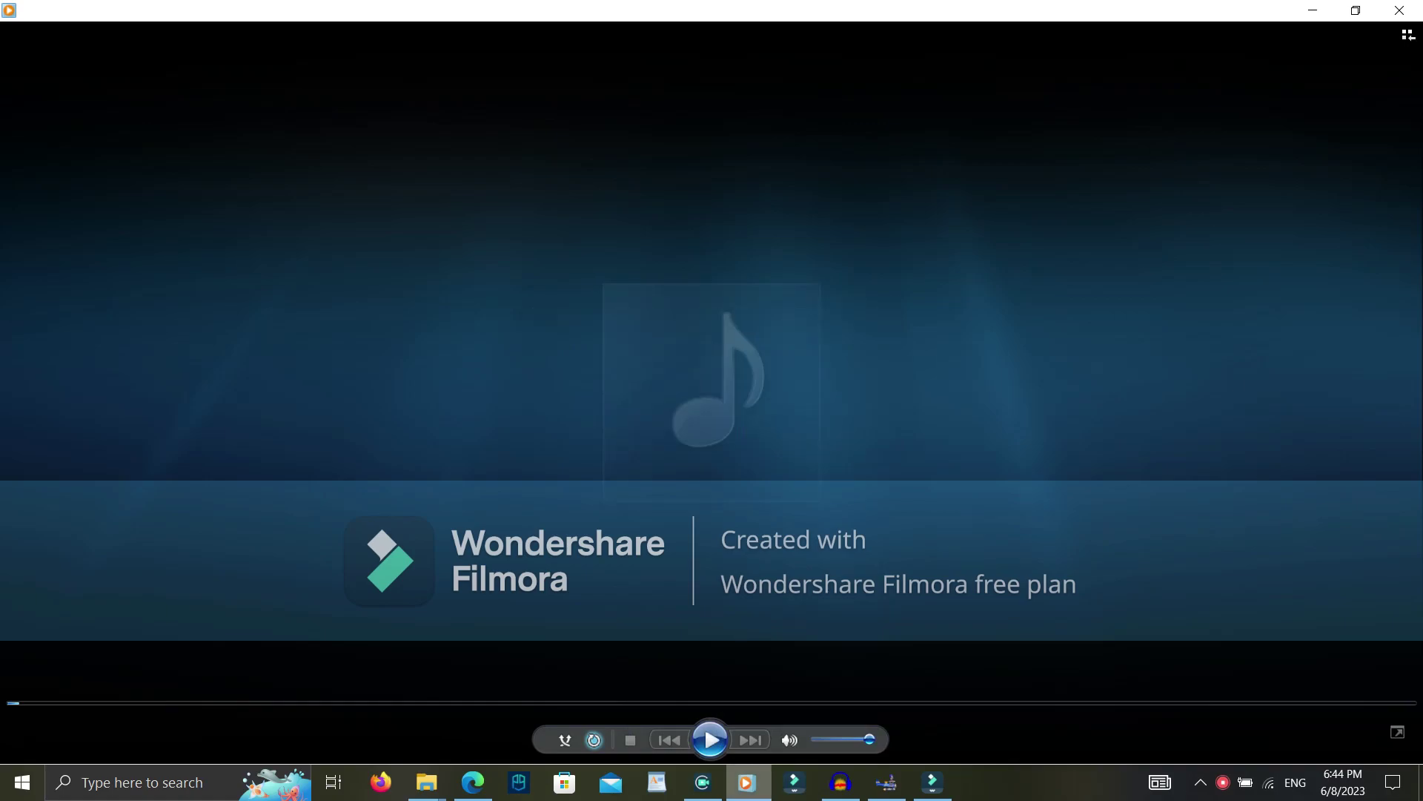
pyautogui.click(795, 782)
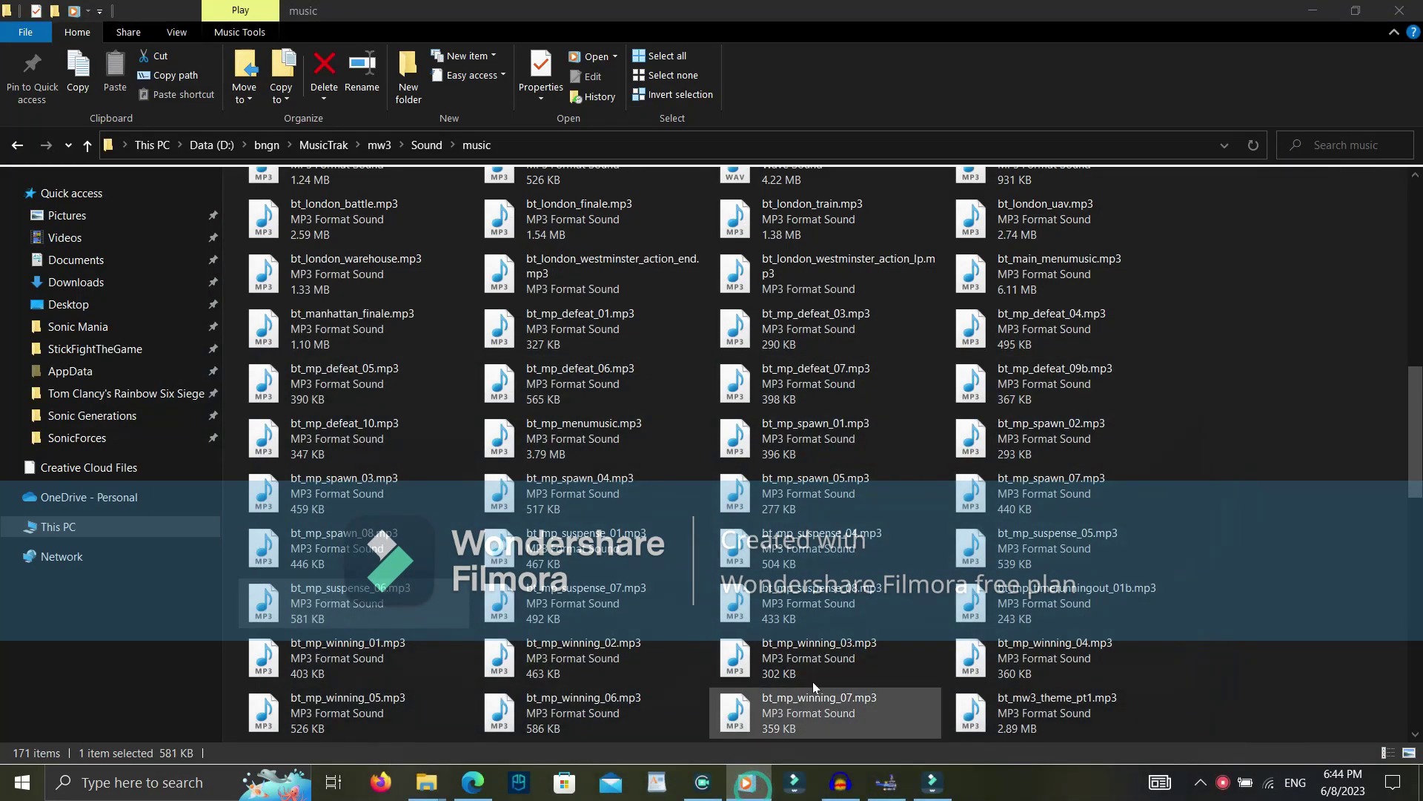
pyautogui.click(1331, 19)
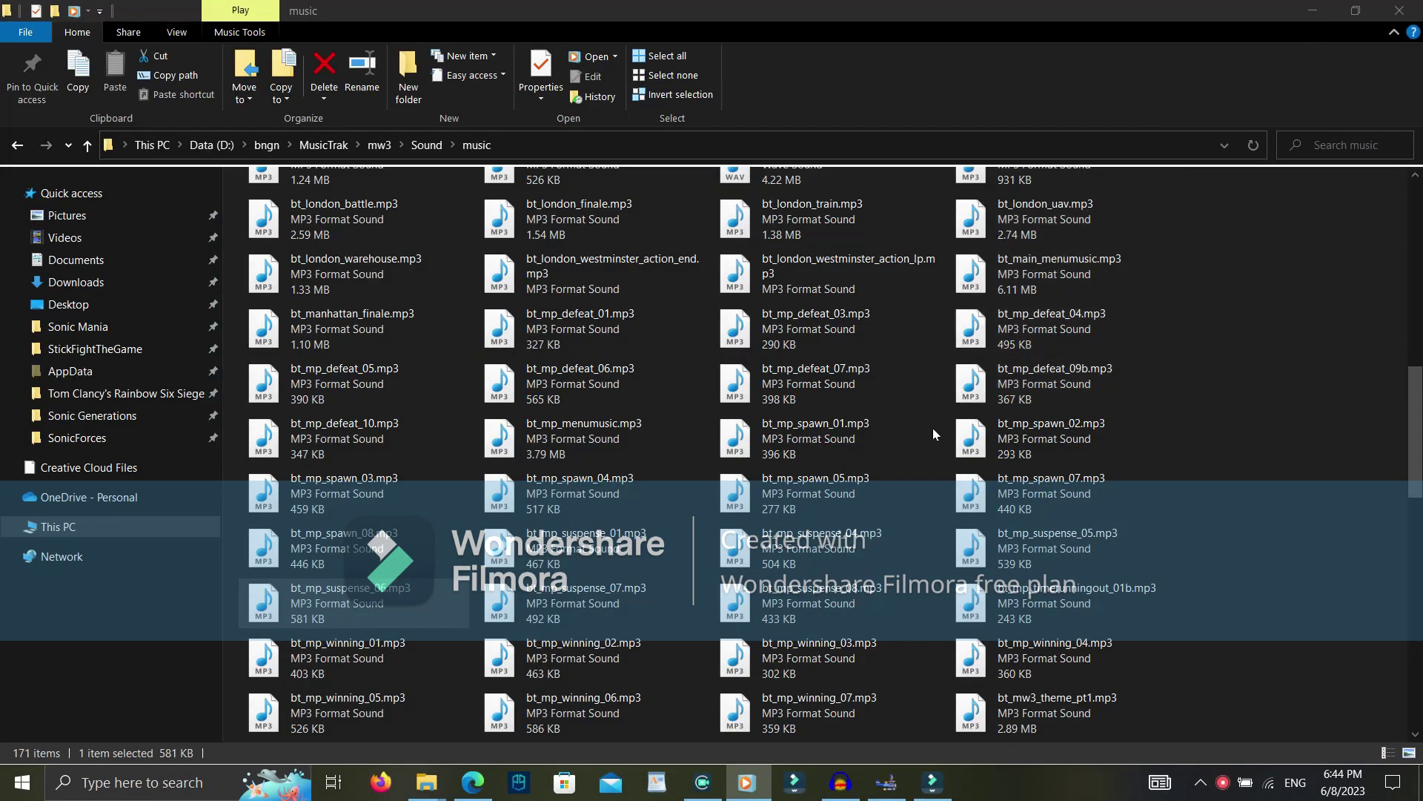
# Preview bt_mp_suspense_04.mp3 in Windows Media Player and return to the mw3 music folder
pyautogui.click(746, 782)
pyautogui.rightClick(768, 782)
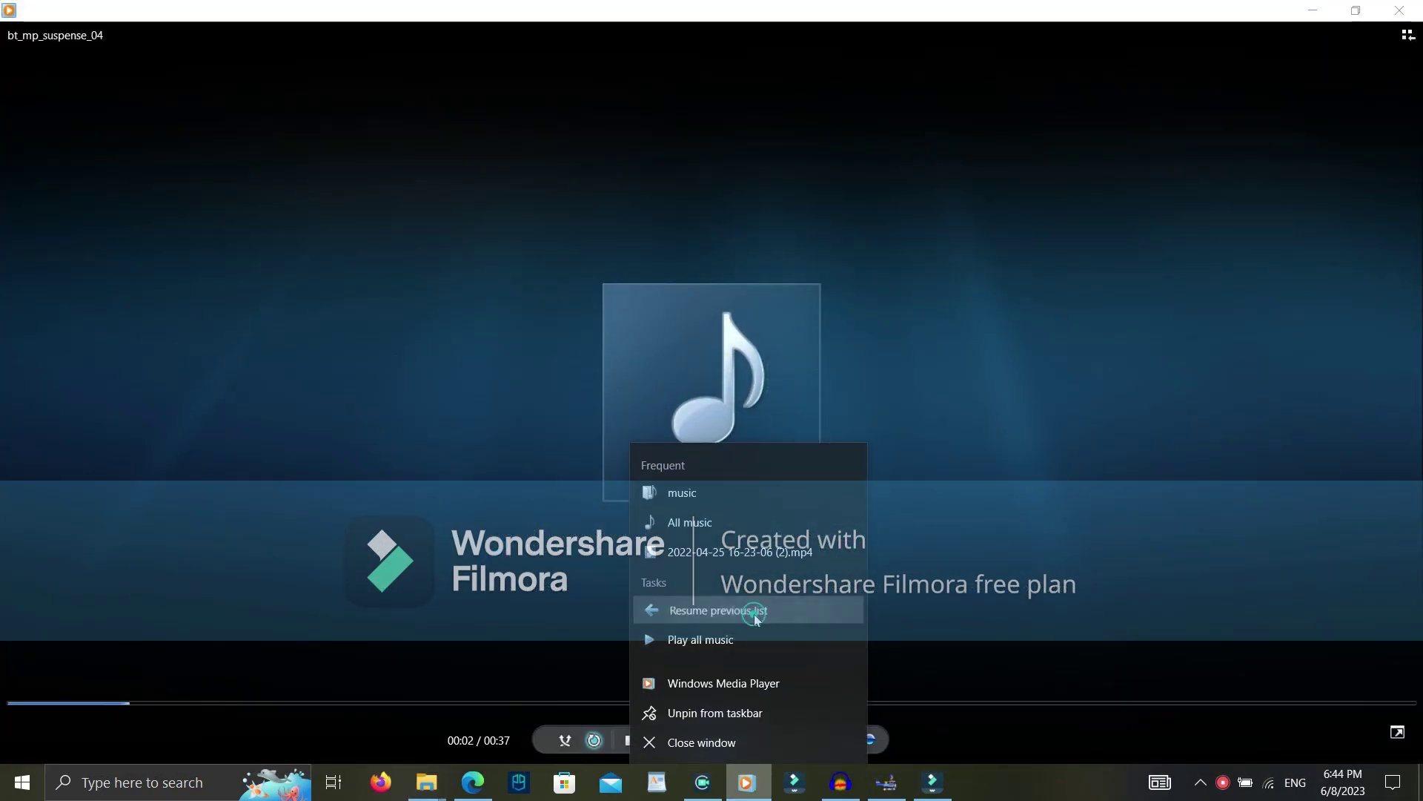
pyautogui.click(755, 615)
pyautogui.click(769, 777)
# Preview bt_mp_suspense_05.mp3 in Windows Media Player and import it into the empty Audacity project
pyautogui.doubleClick(1075, 553)
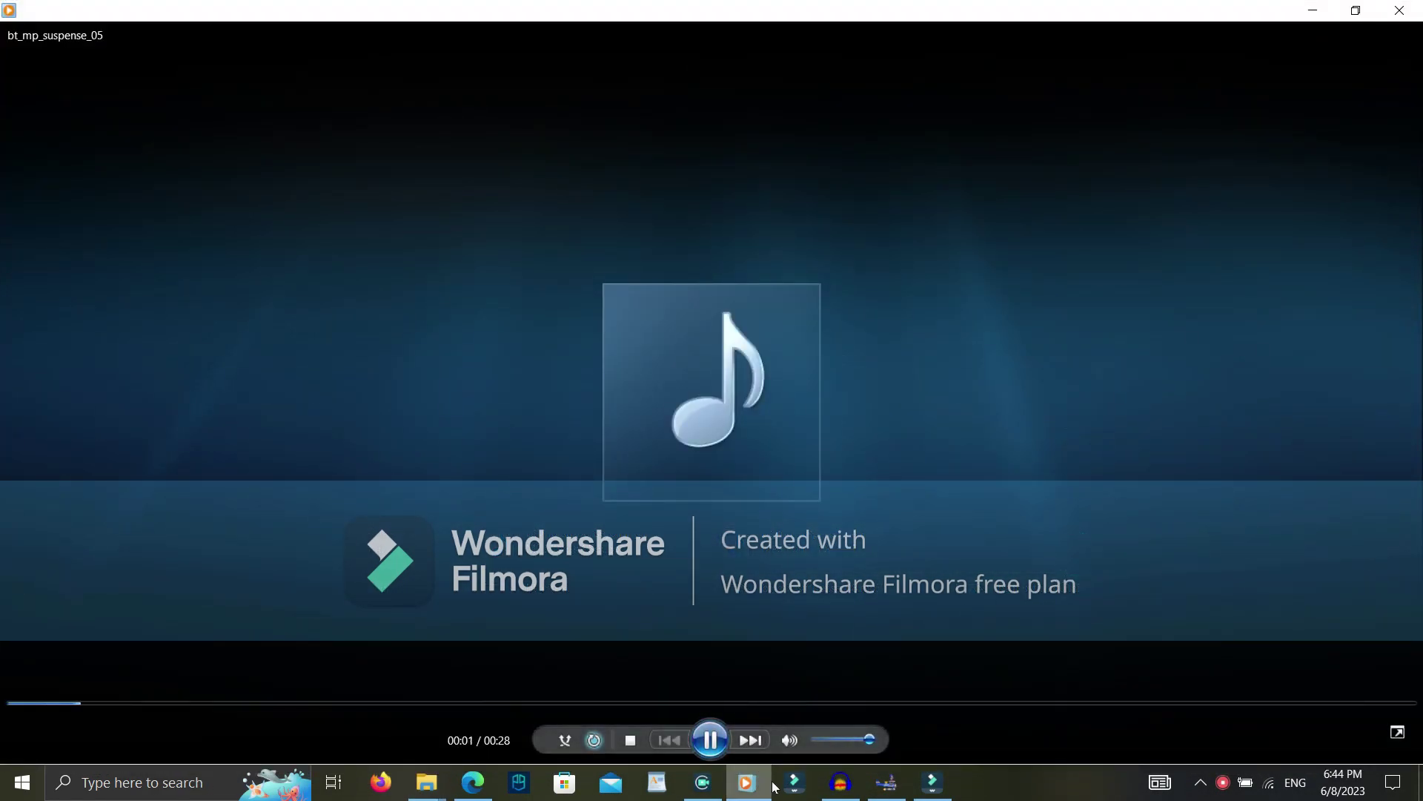
pyautogui.rightClick(770, 788)
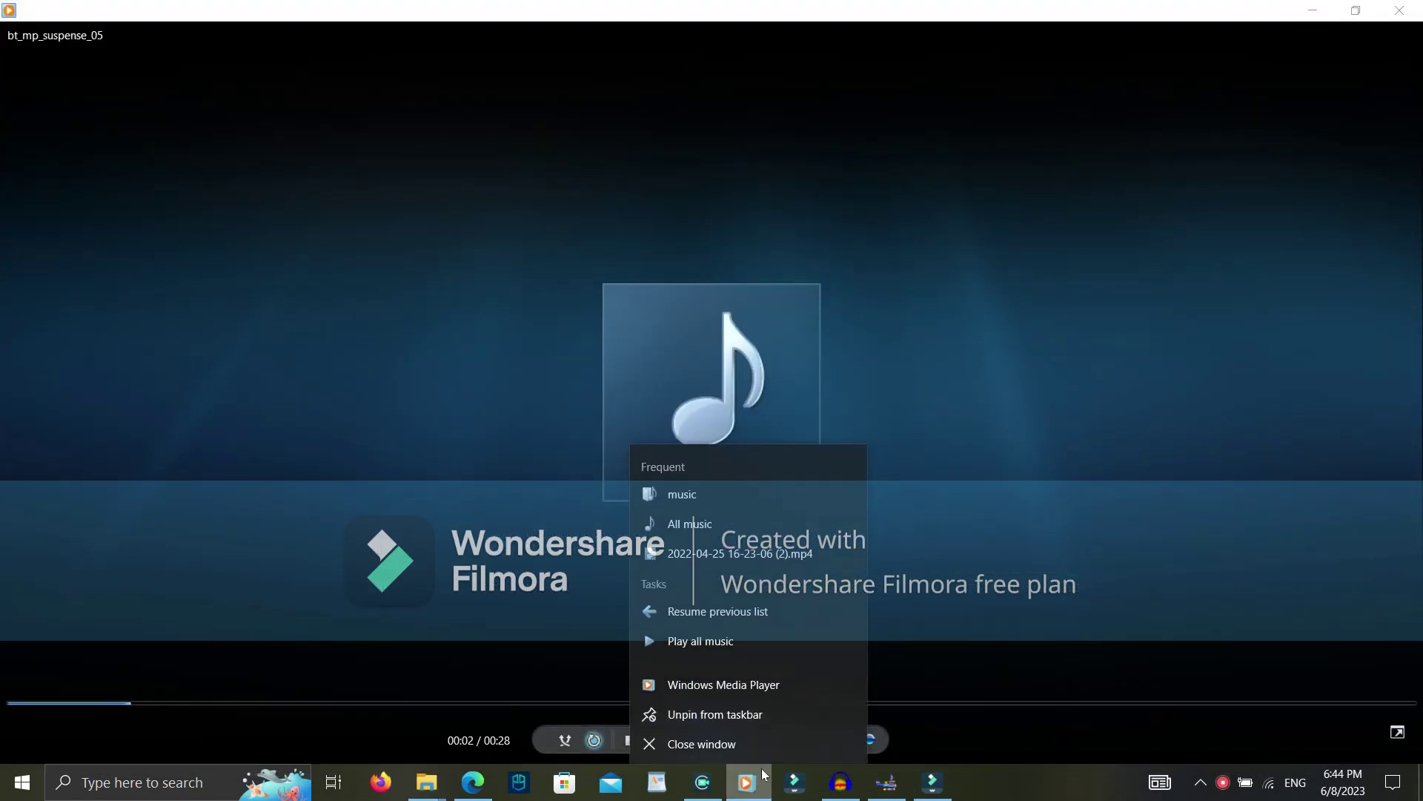
pyautogui.click(718, 608)
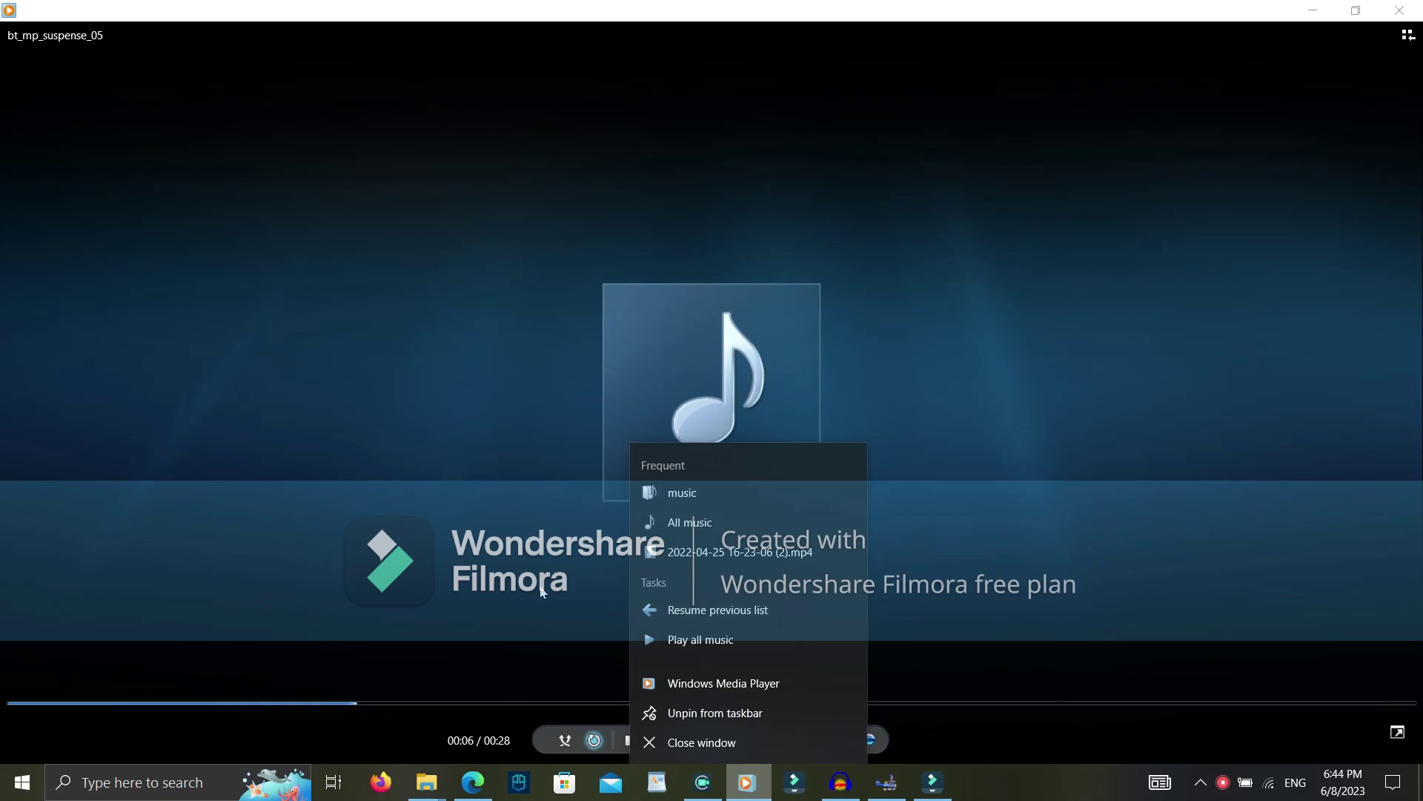
pyautogui.click(770, 787)
pyautogui.moveTo(1040, 564); pyautogui.dragTo(755, 487)
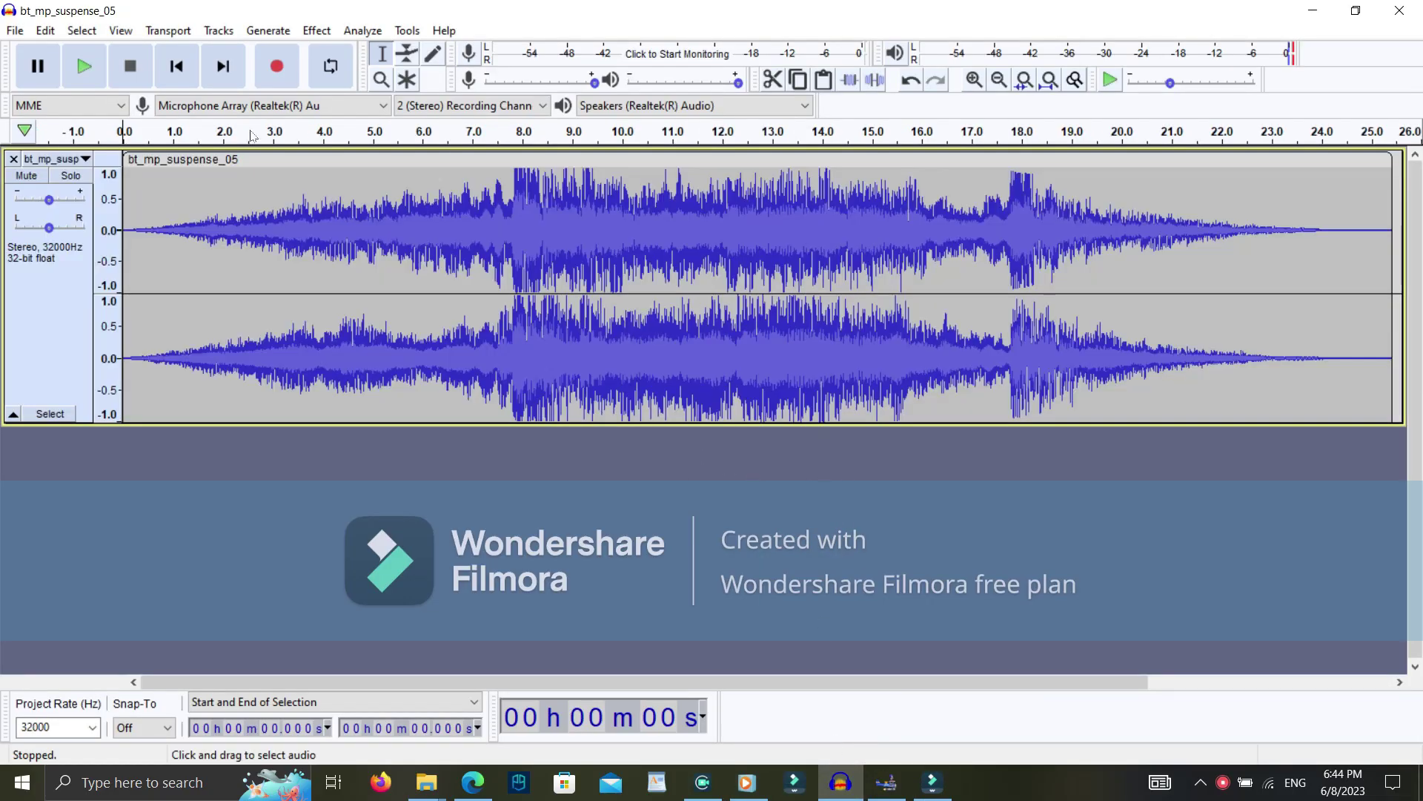
# Export the track to the Desktop as Countdown.ogg, using the name copied from the mod's Music folder, and undo the import to empty the project
pyautogui.click(13, 31)
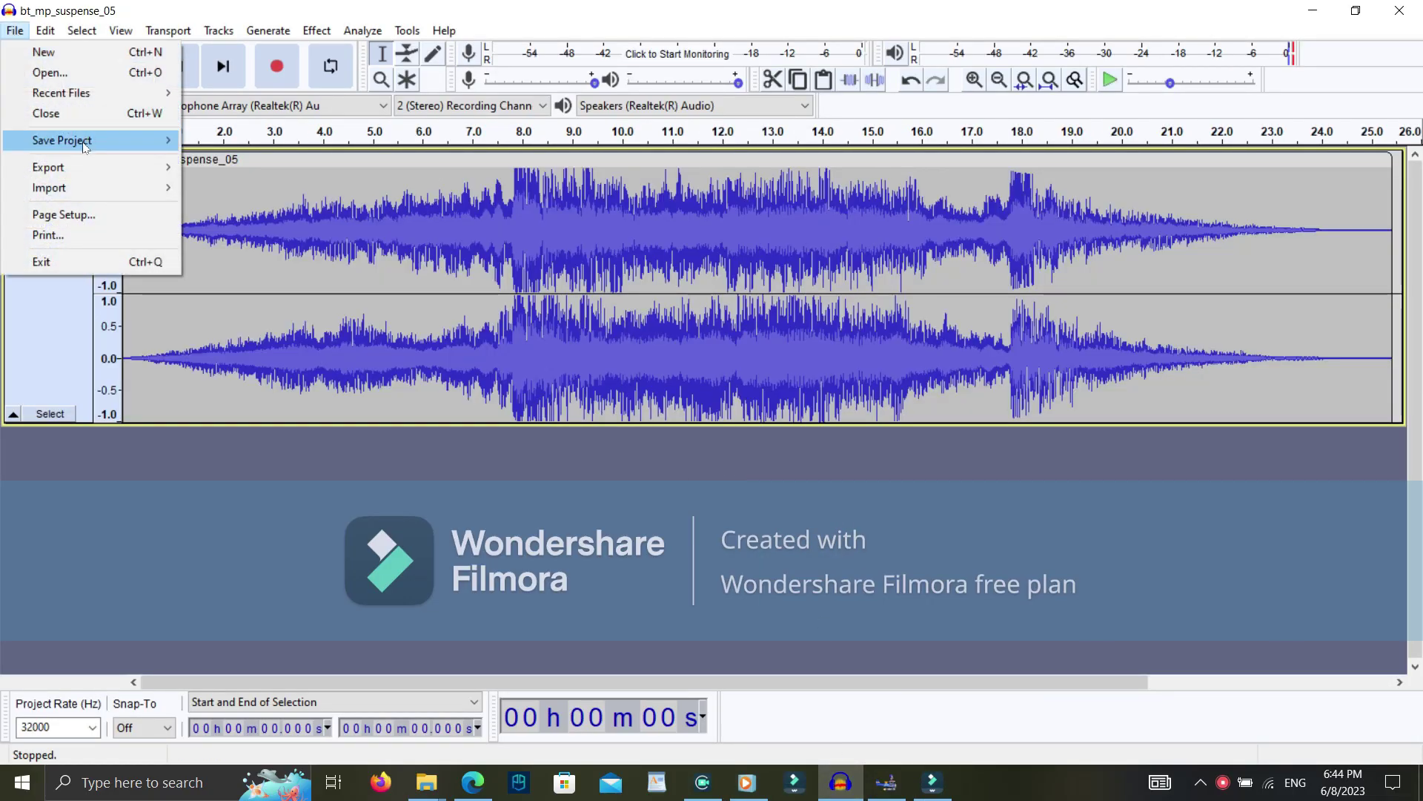
pyautogui.moveTo(62, 165)
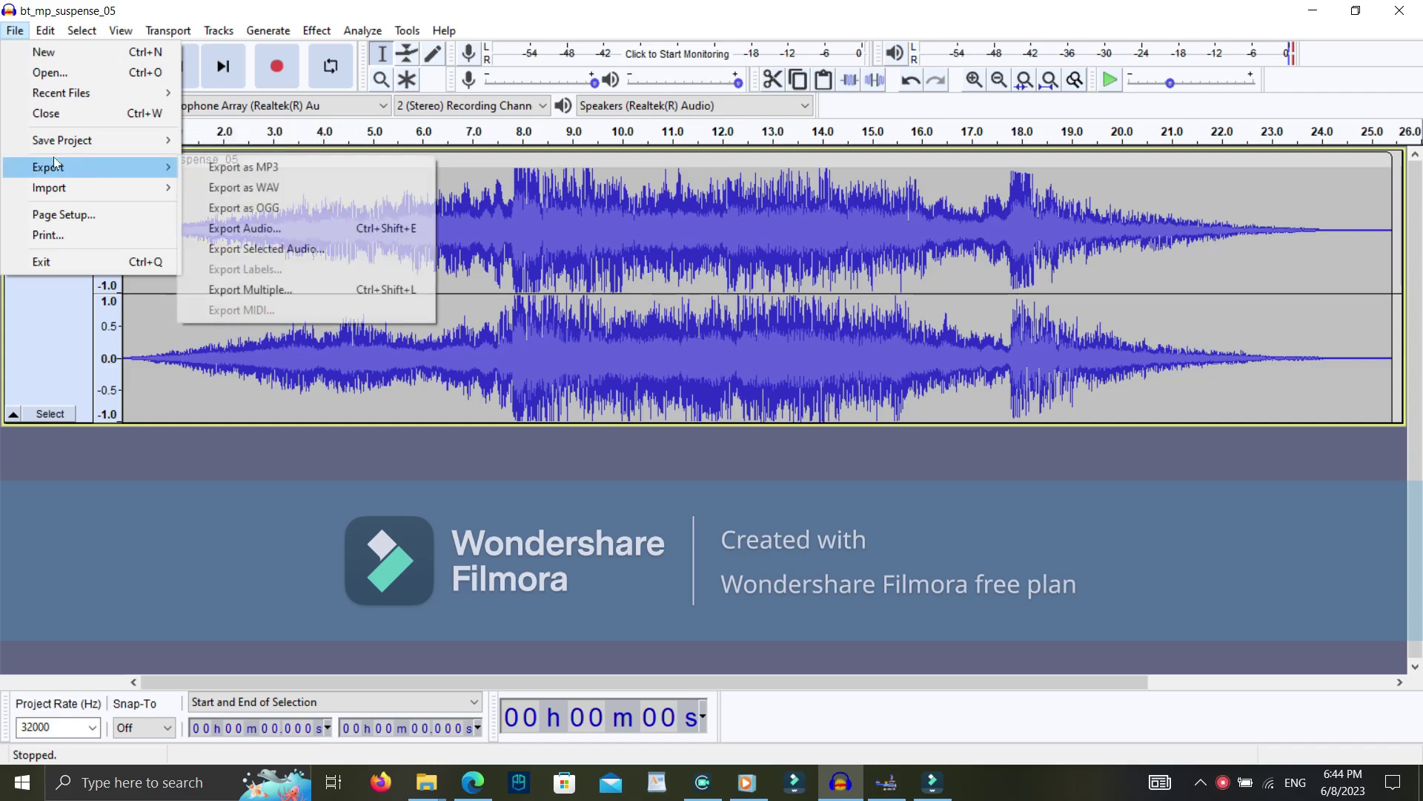
pyautogui.click(246, 209)
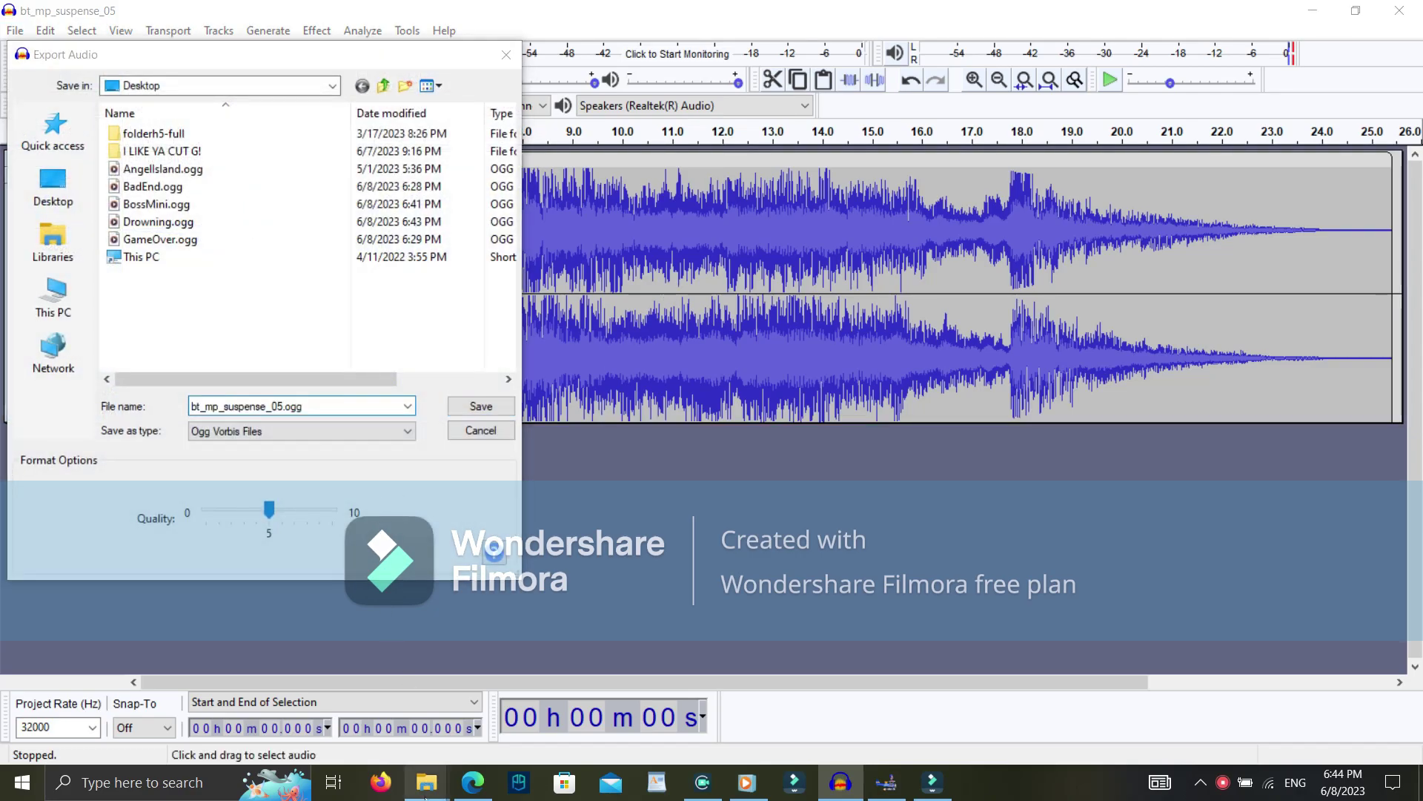
pyautogui.moveTo(427, 784)
pyautogui.click(372, 723)
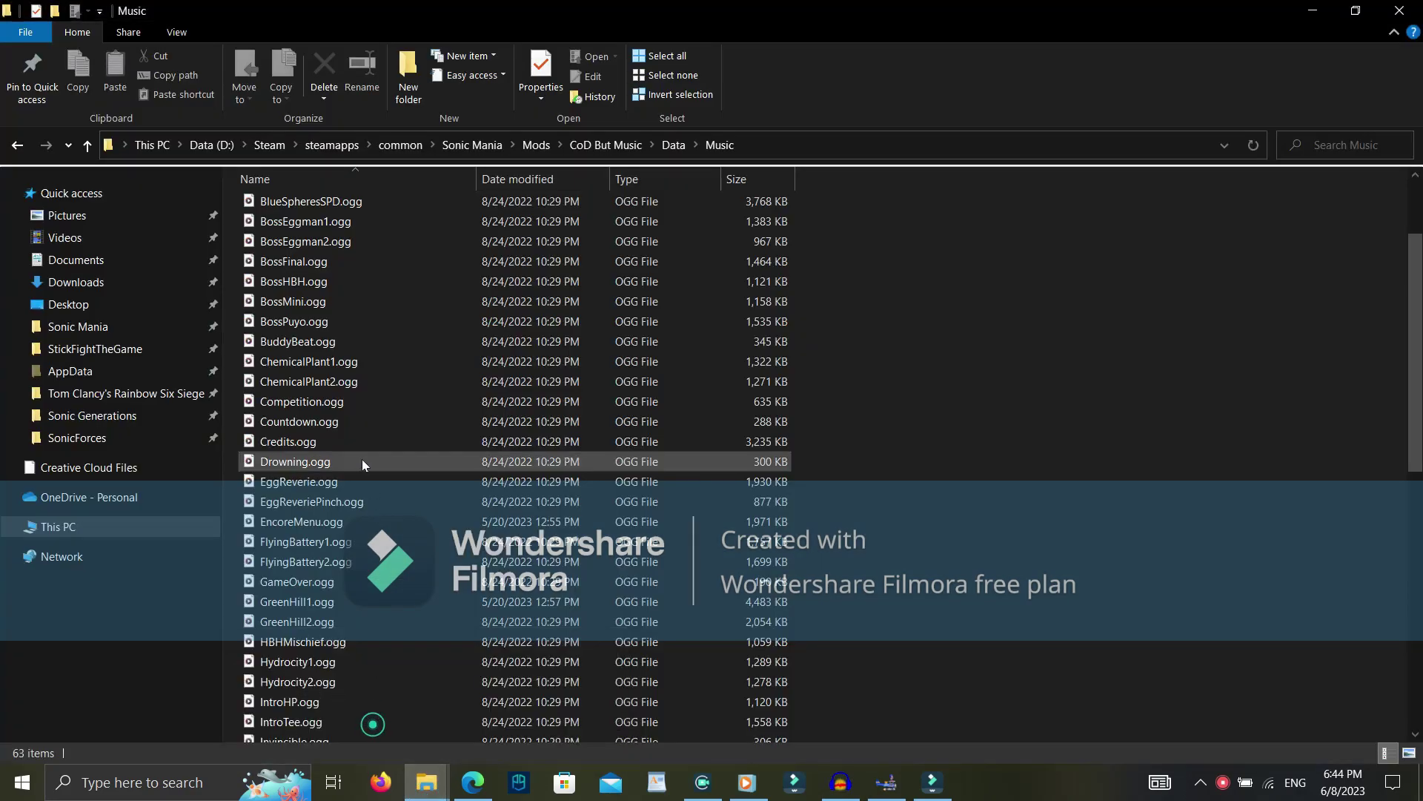
pyautogui.click(304, 424)
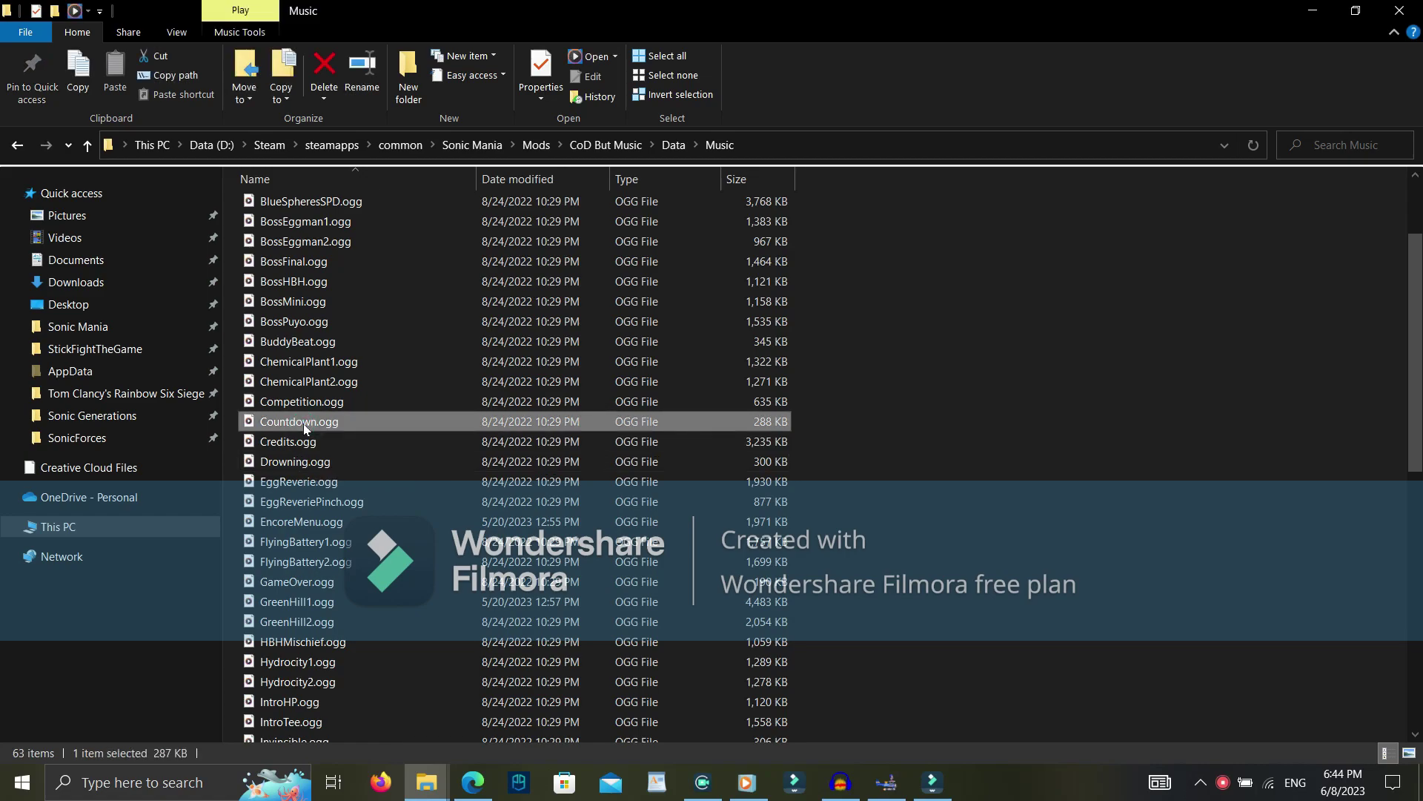
pyautogui.click(304, 424)
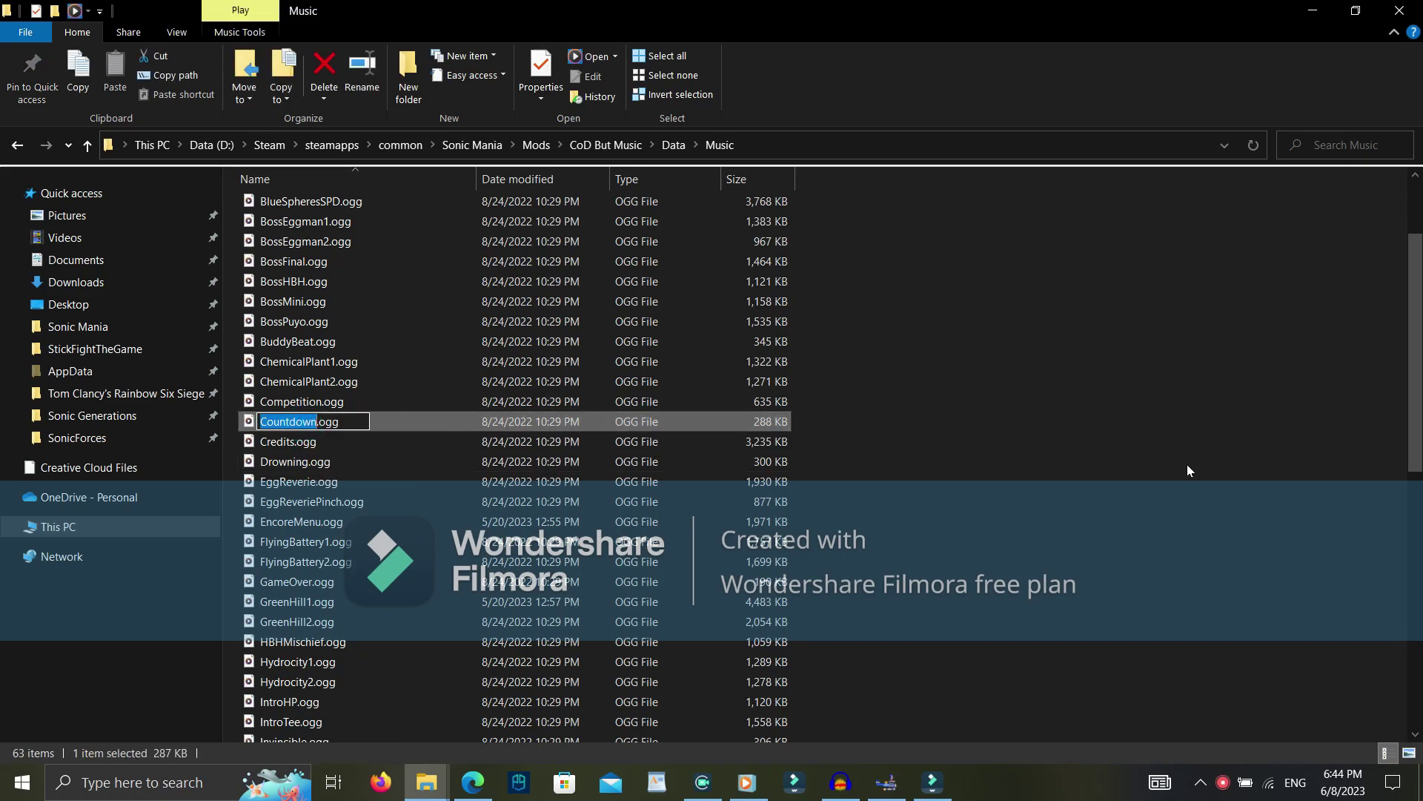
pyautogui.press('Escape')
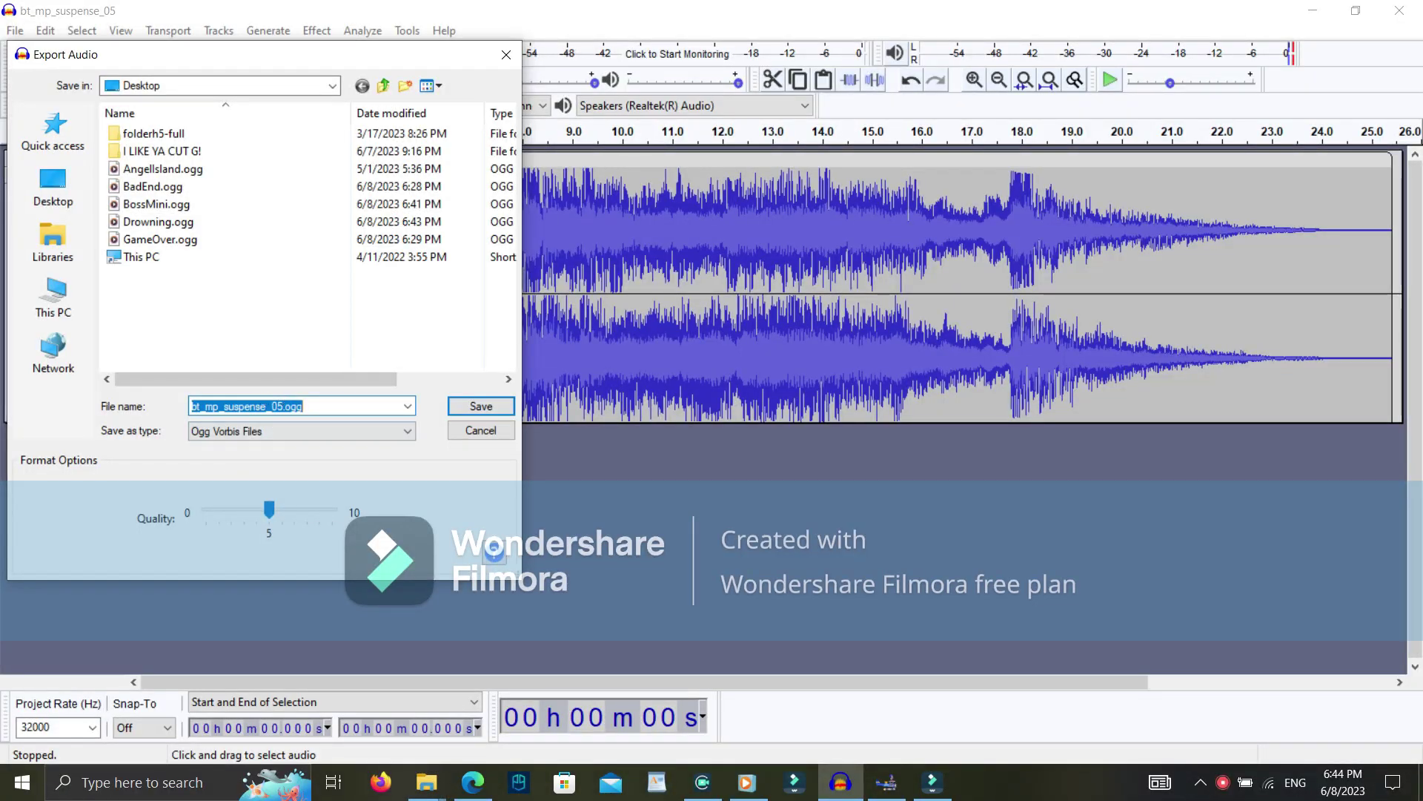
pyautogui.press('Return')
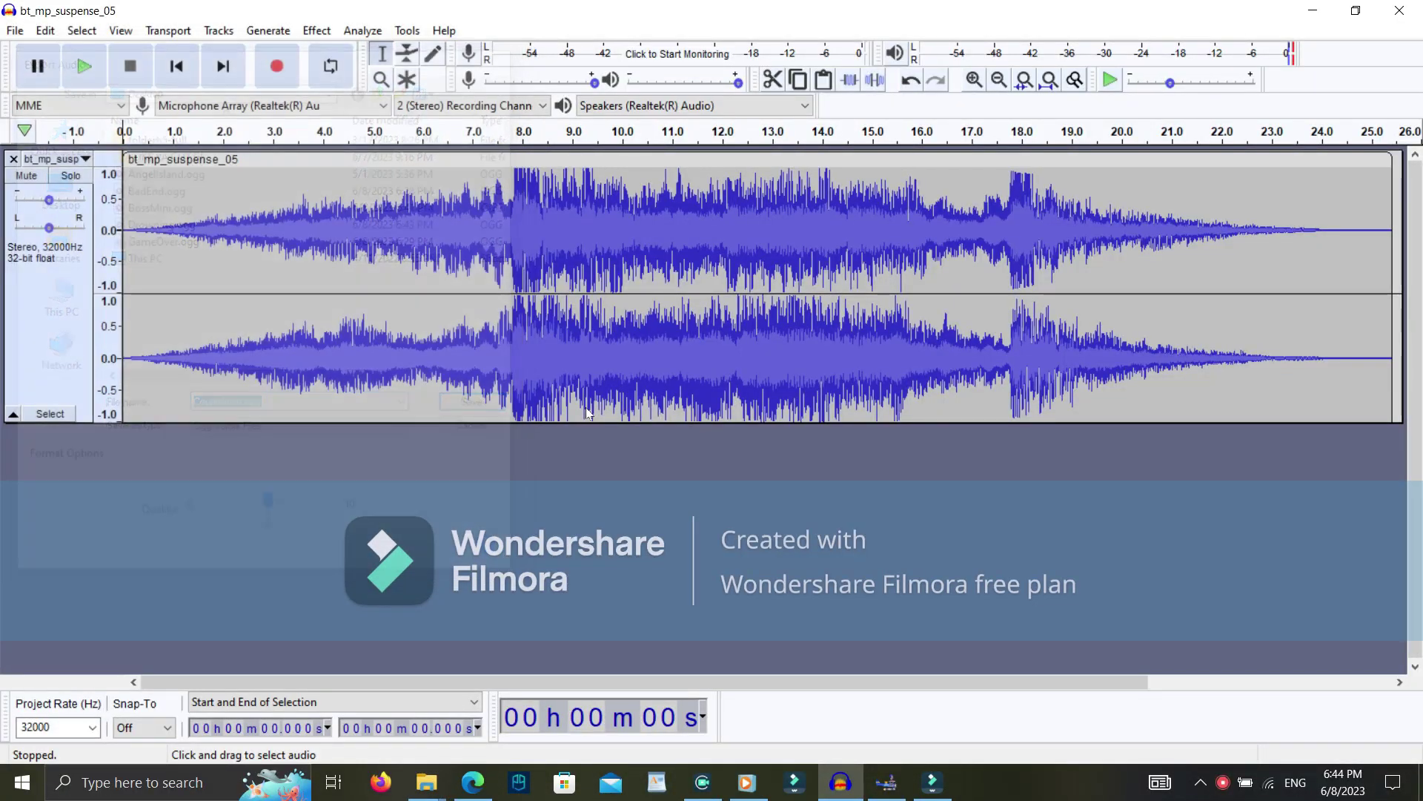
pyautogui.click(909, 79)
# Leave Audacity and browse from the mw3 music folder to MusicTrak > TrankCodwaw > sound > Stream > Music > Mission
pyautogui.click(1308, 6)
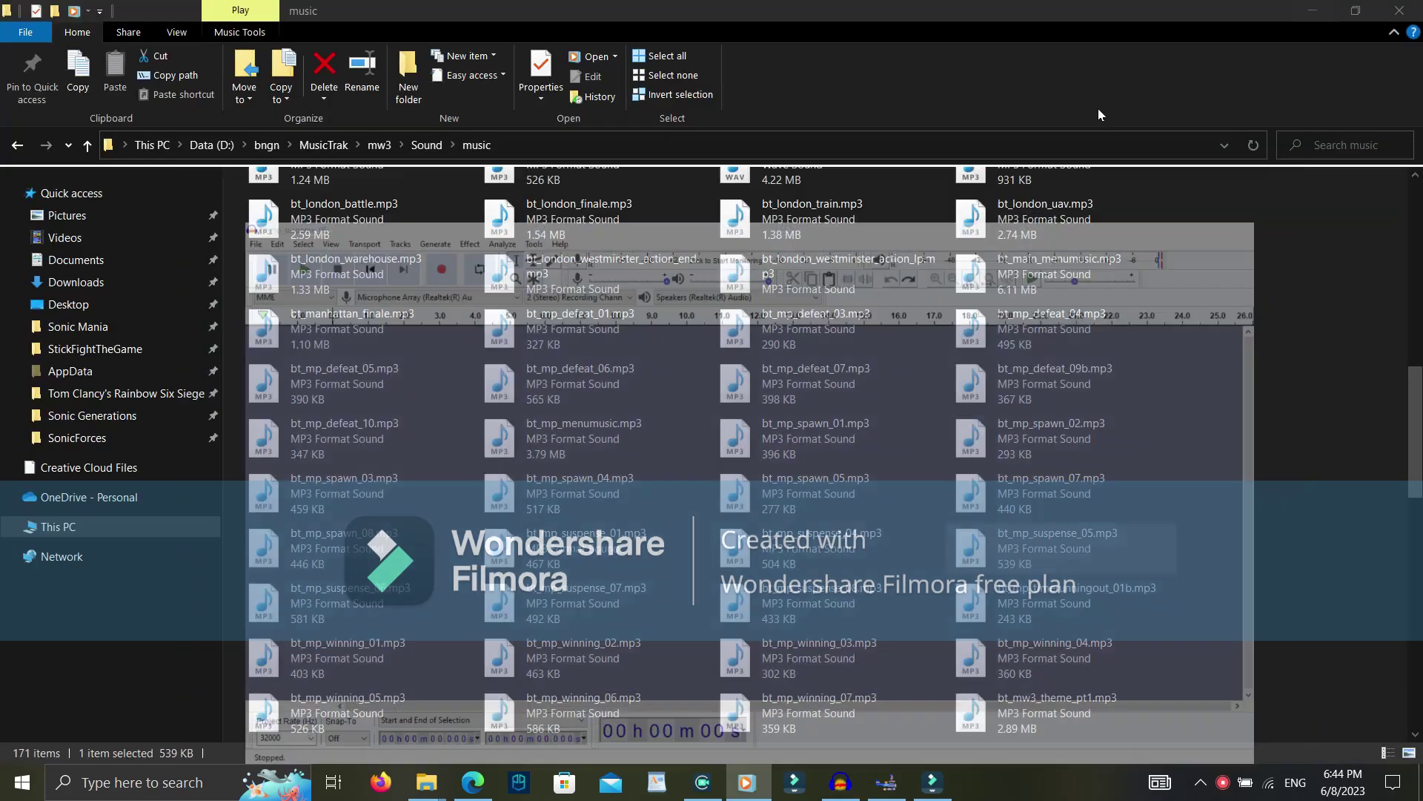
pyautogui.click(419, 146)
pyautogui.click(379, 145)
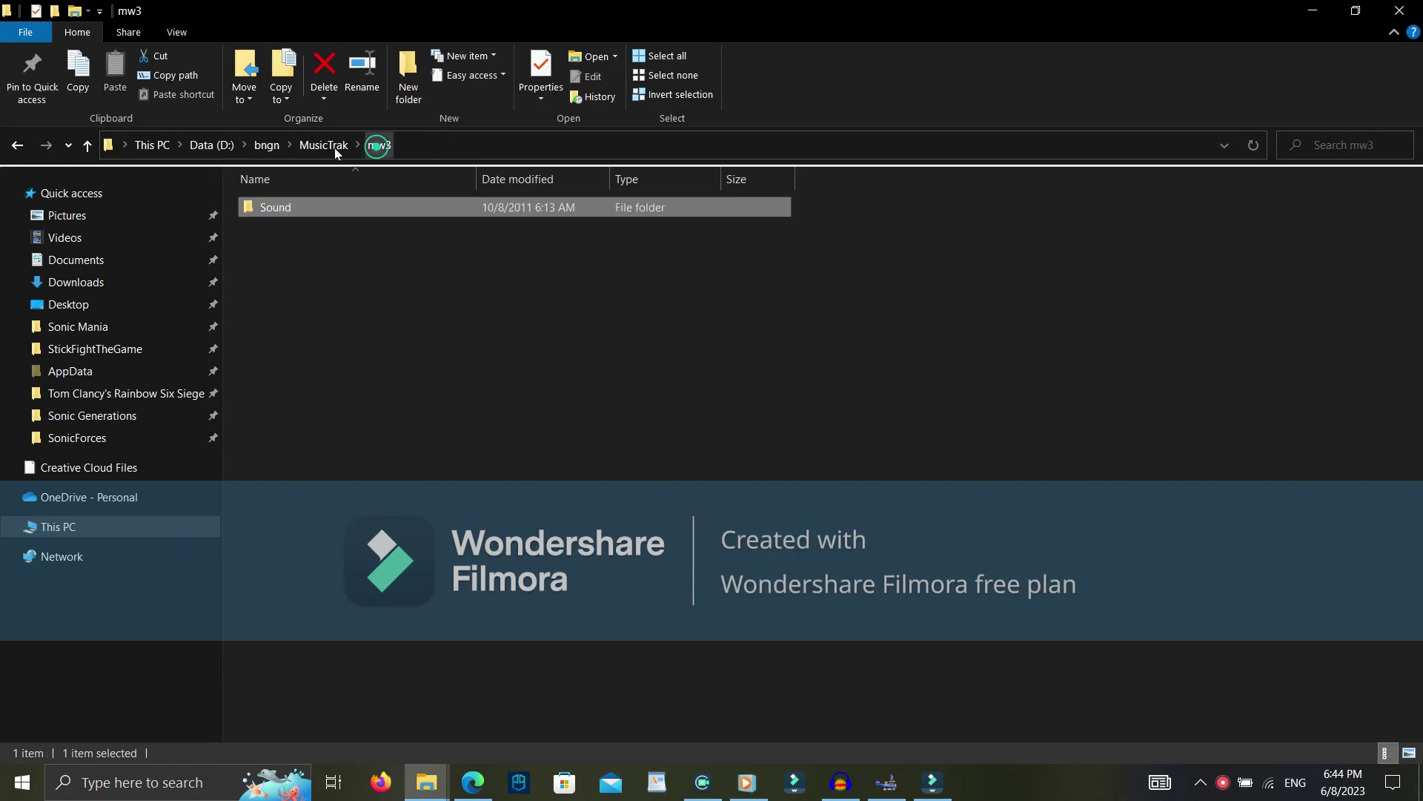
pyautogui.click(319, 146)
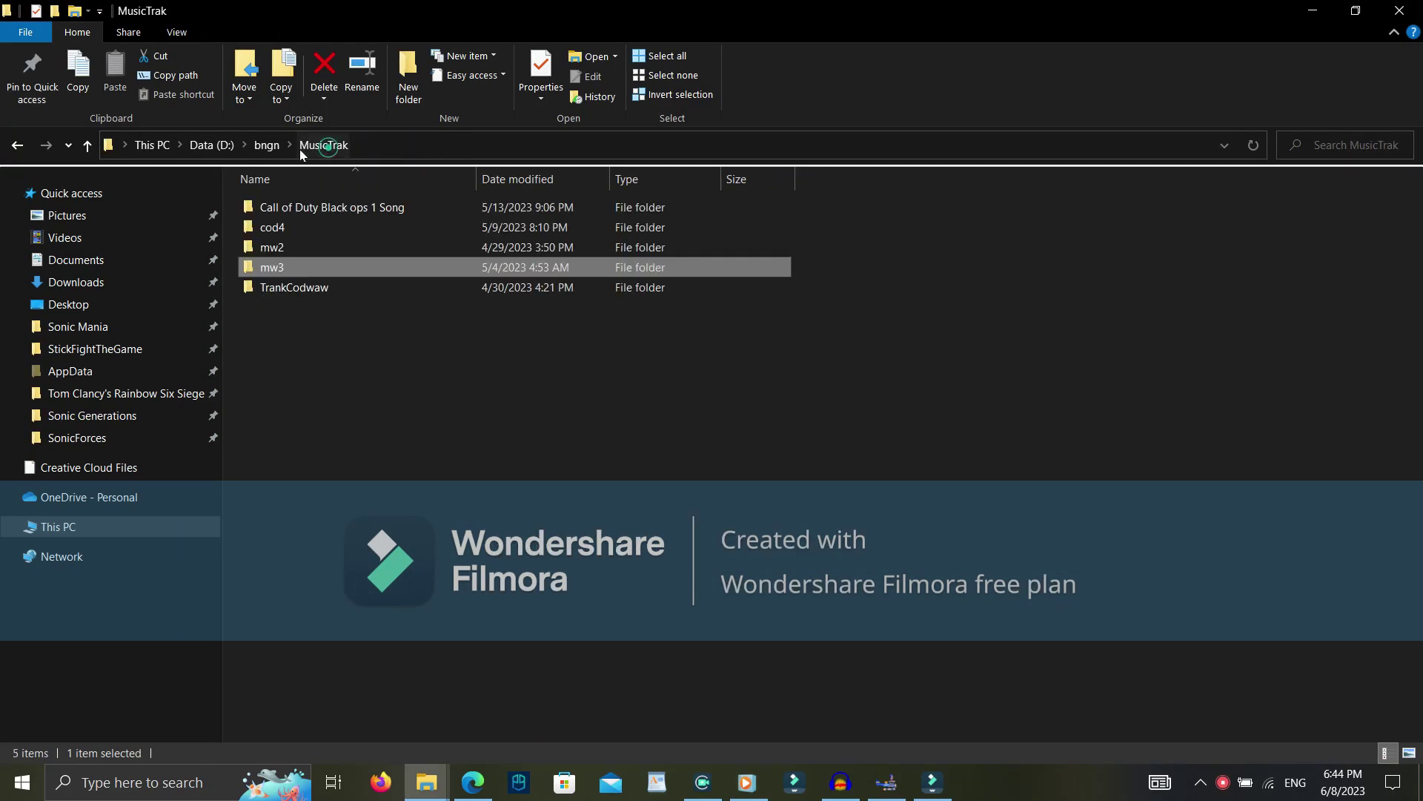
pyautogui.doubleClick(301, 281)
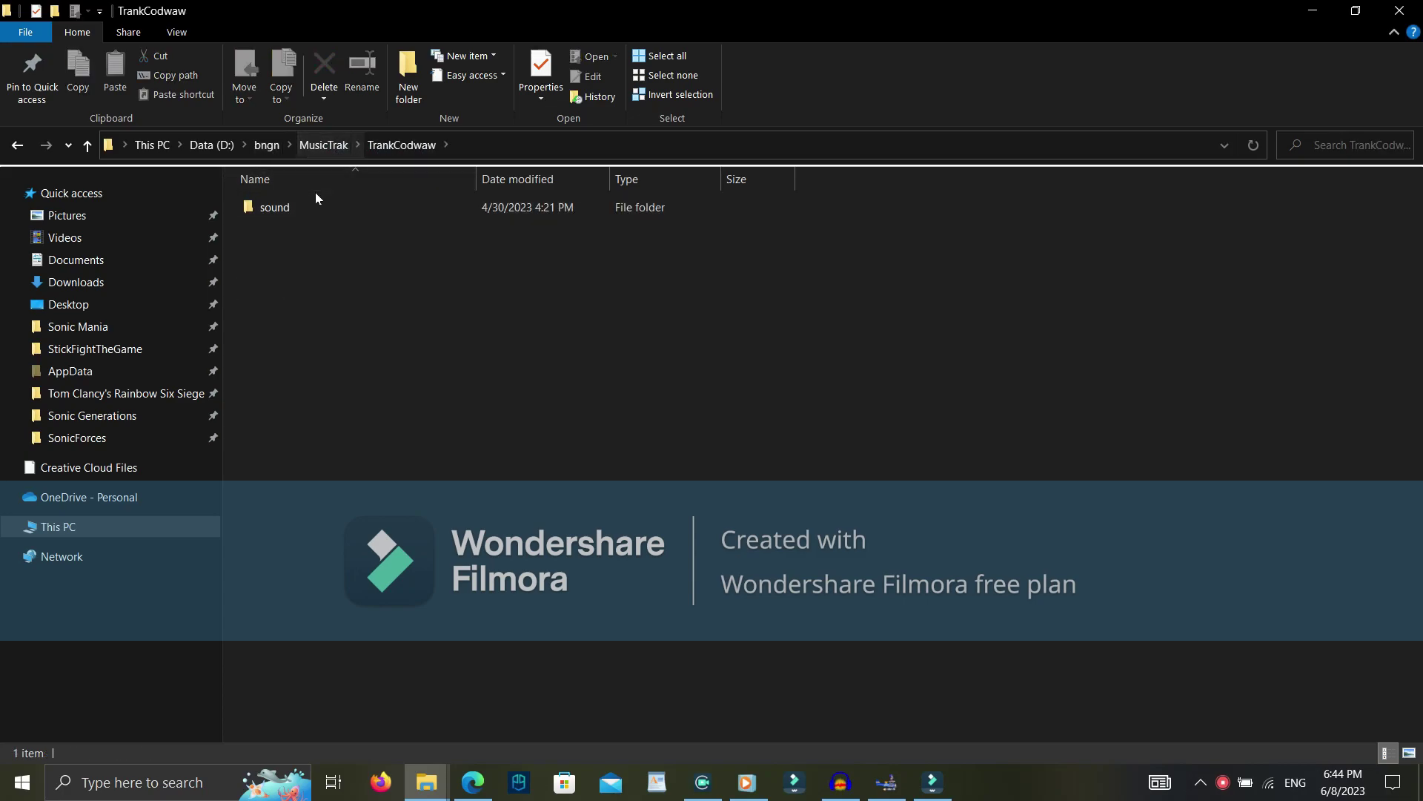
pyautogui.doubleClick(310, 198)
pyautogui.doubleClick(309, 198)
pyautogui.doubleClick(309, 199)
pyautogui.doubleClick(309, 198)
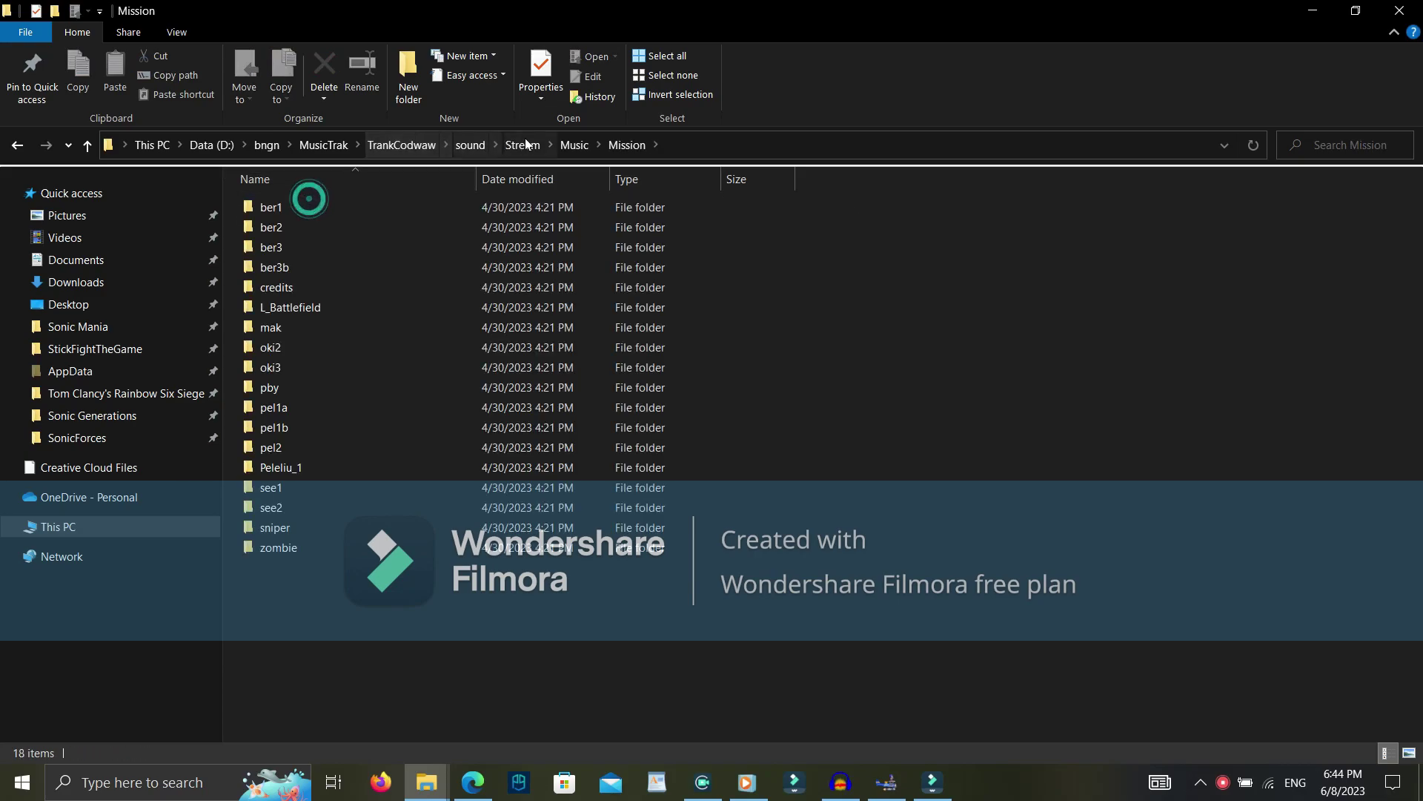
# Stop the bt_mp_suspense_05 playback in Windows Media Player and return to the Mission folder
pyautogui.click(747, 782)
pyautogui.rightClick(747, 782)
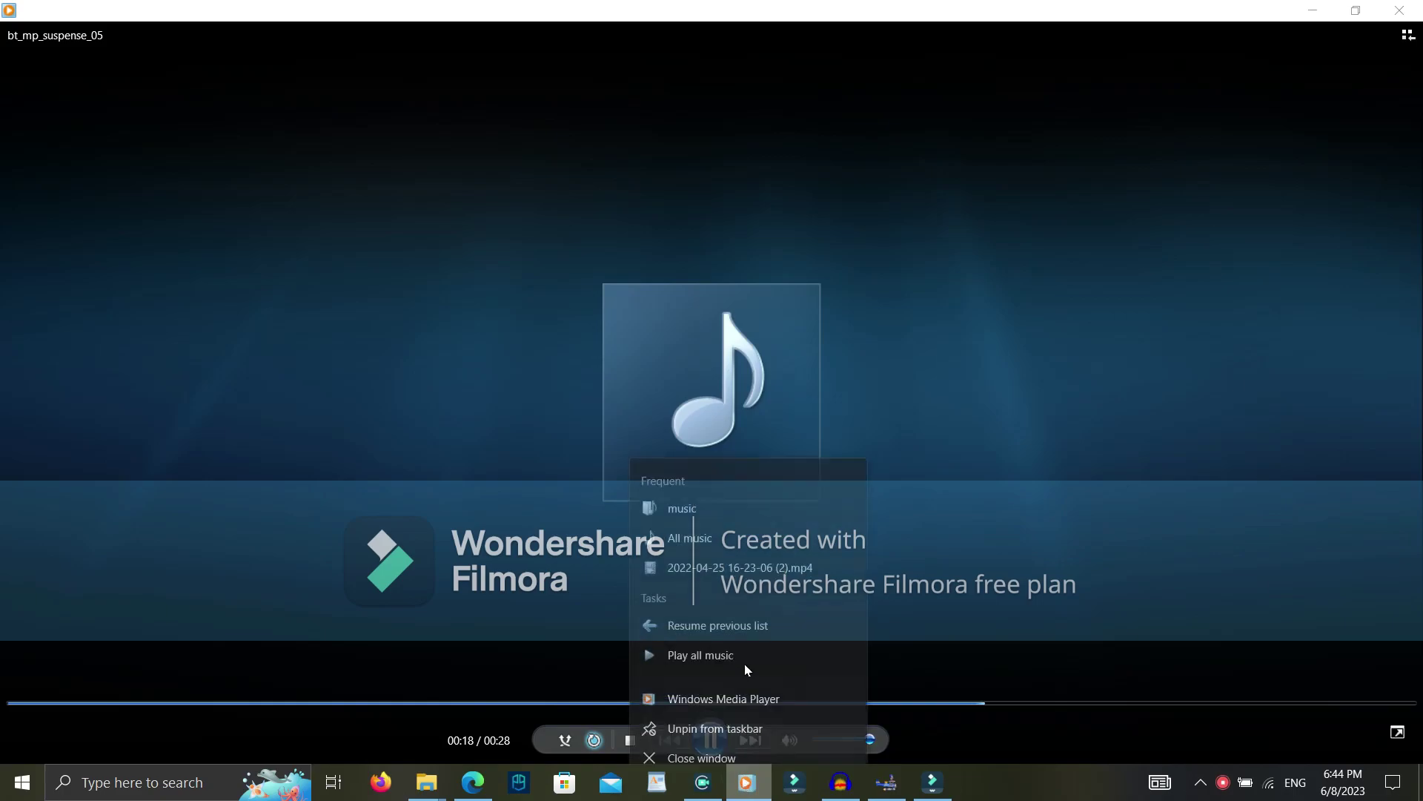
pyautogui.click(668, 610)
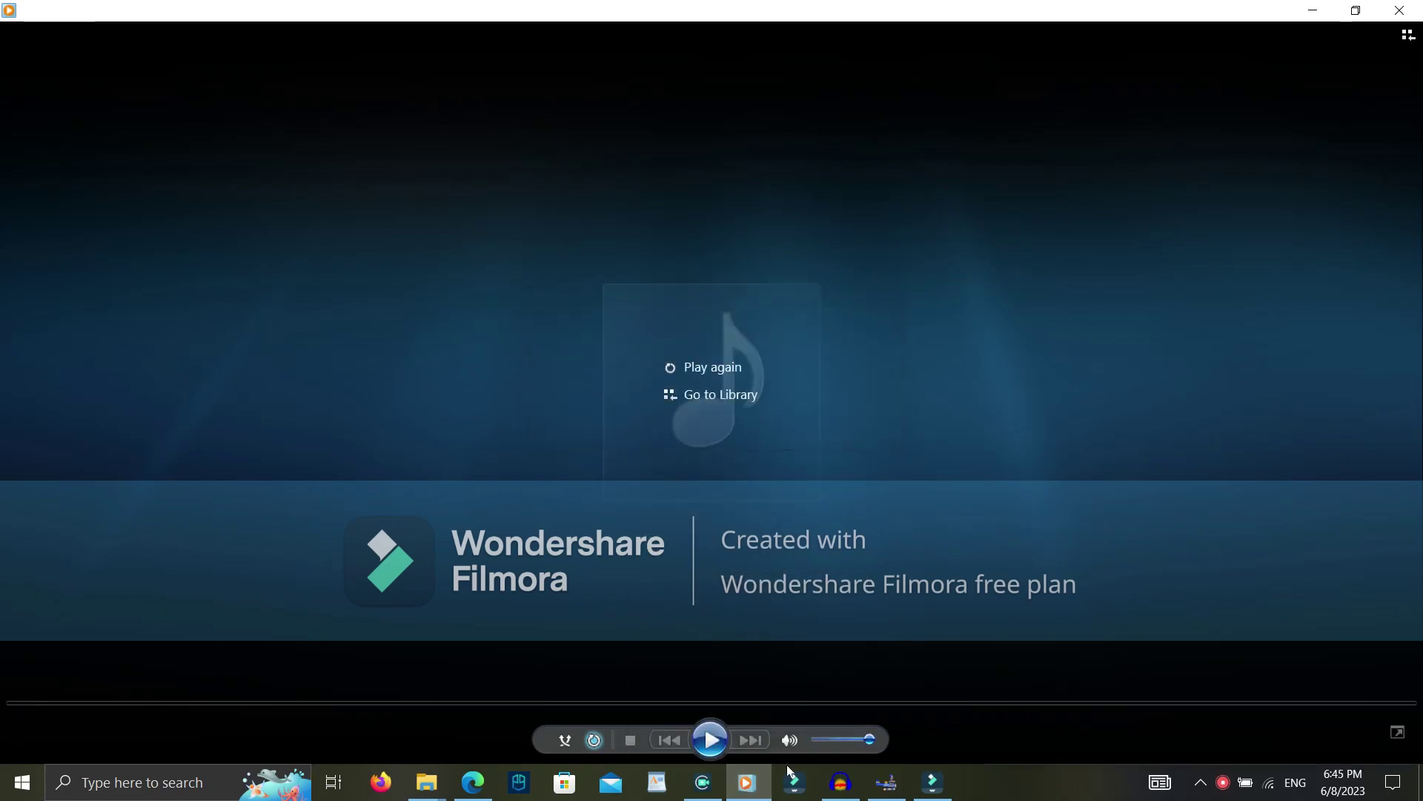
pyautogui.click(748, 780)
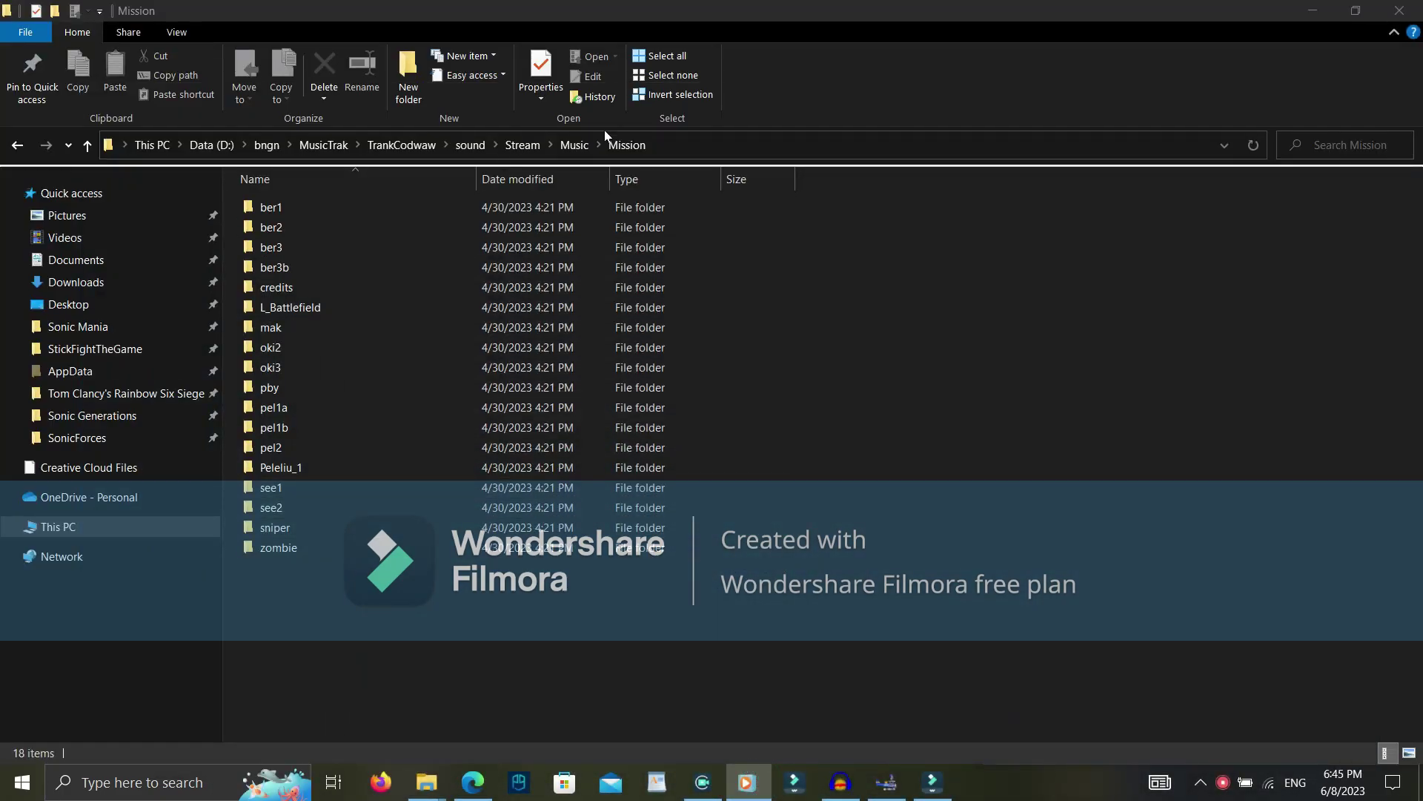
# Open the mp folder under TrankCodwaw's Music folder, preview mp_suspense_00.wav in Windows Media Player and return to the folder
pyautogui.click(575, 145)
pyautogui.doubleClick(272, 229)
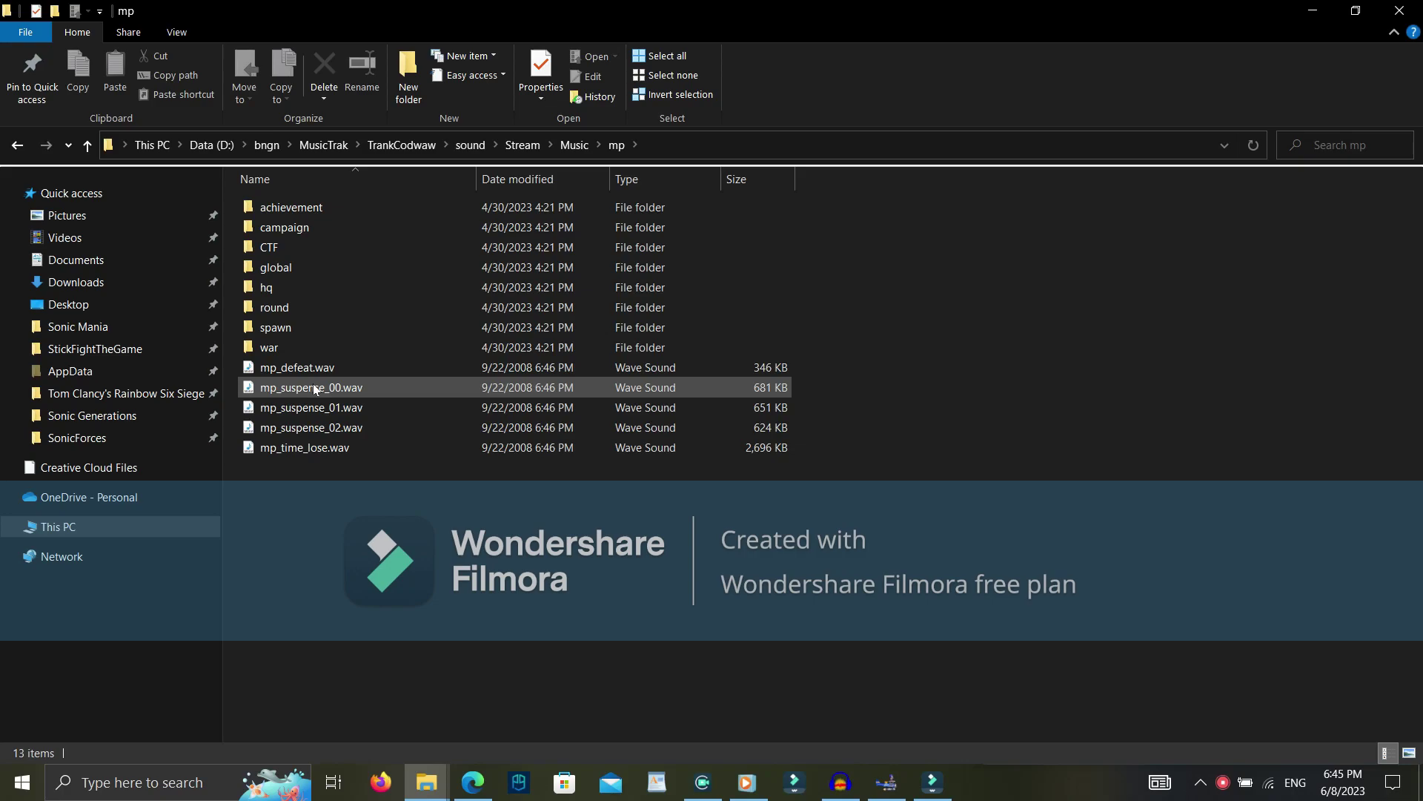
pyautogui.doubleClick(514, 385)
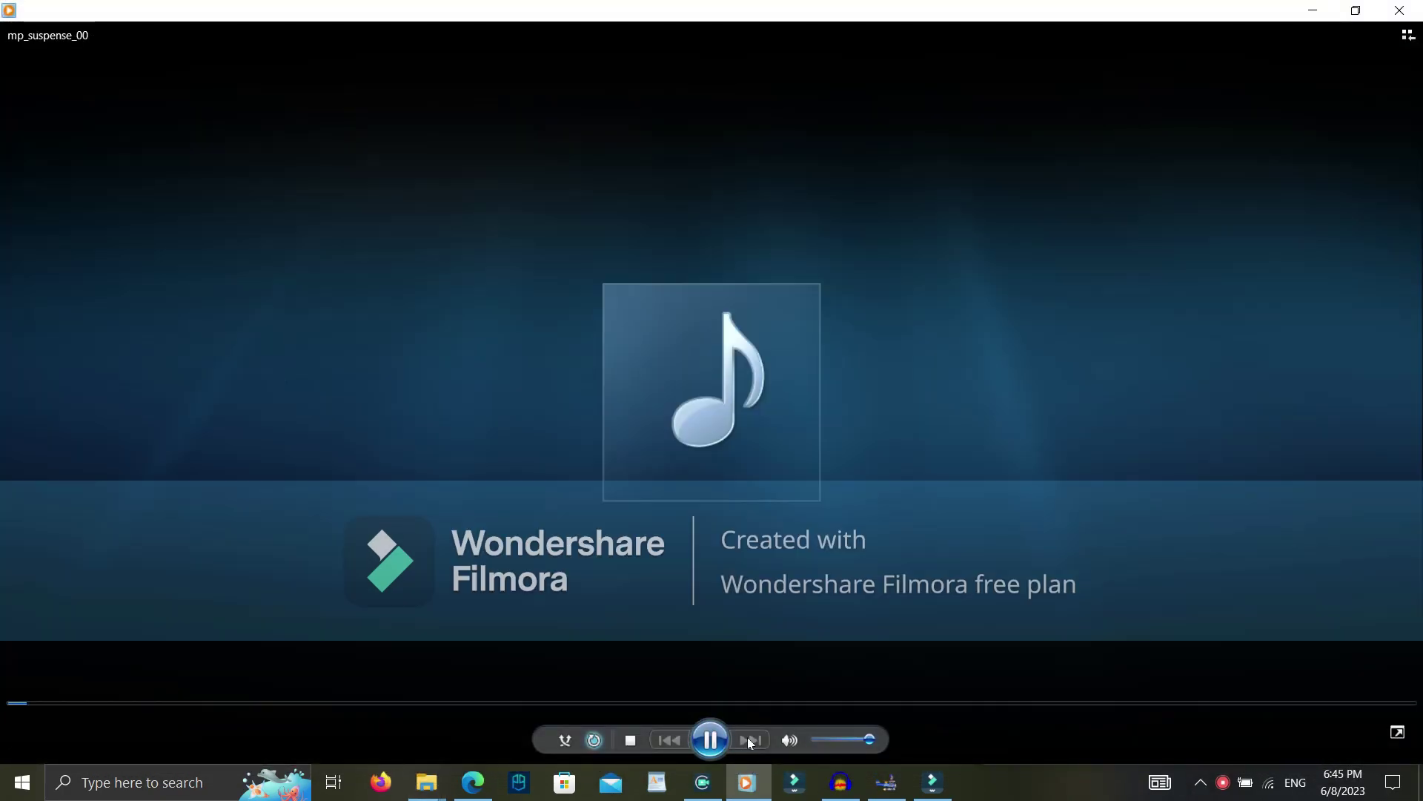
pyautogui.rightClick(756, 795)
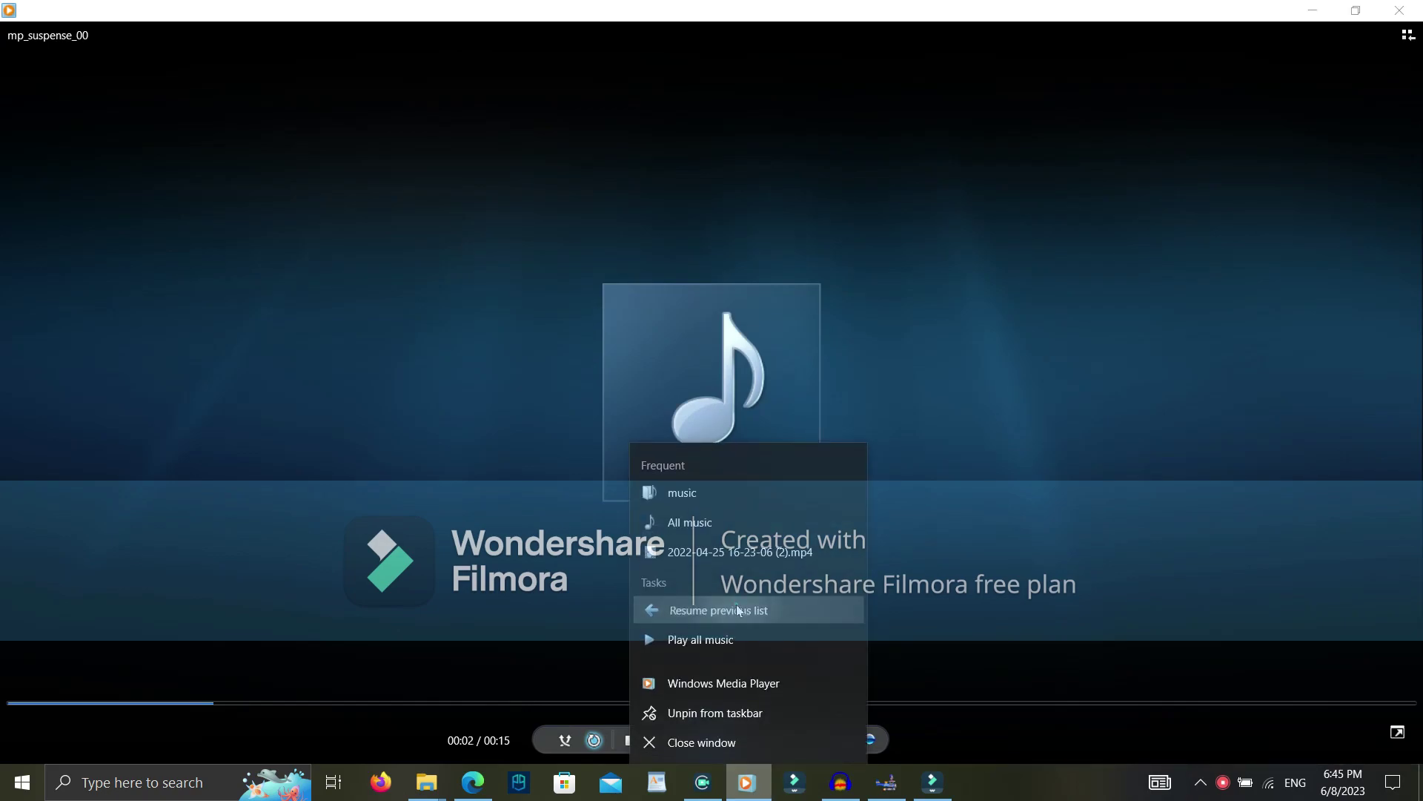
pyautogui.click(737, 604)
pyautogui.click(1313, 10)
# Preview mp_suspense_01.wav in Windows Media Player, stop it and return to the mp folder
pyautogui.click(290, 413)
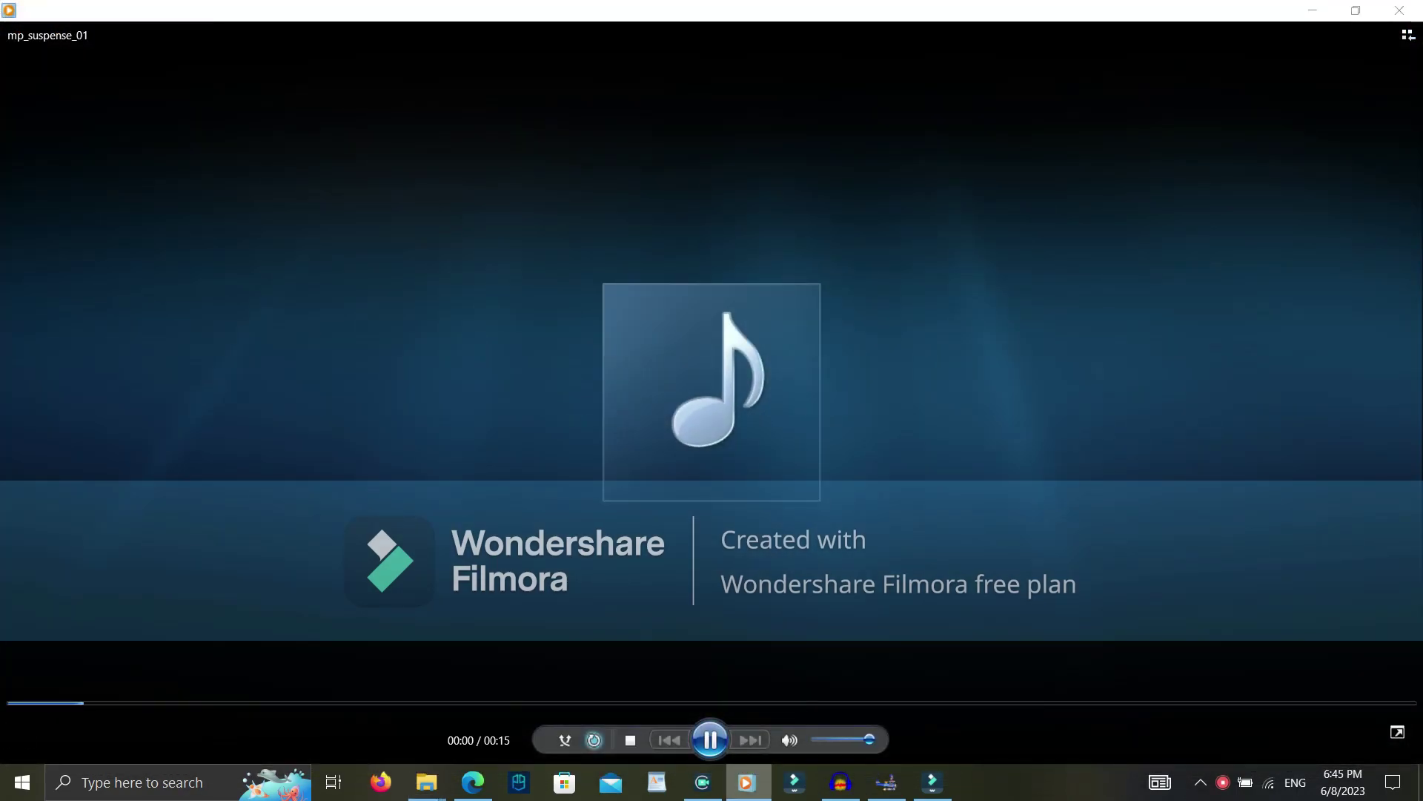
pyautogui.rightClick(747, 784)
pyautogui.click(736, 614)
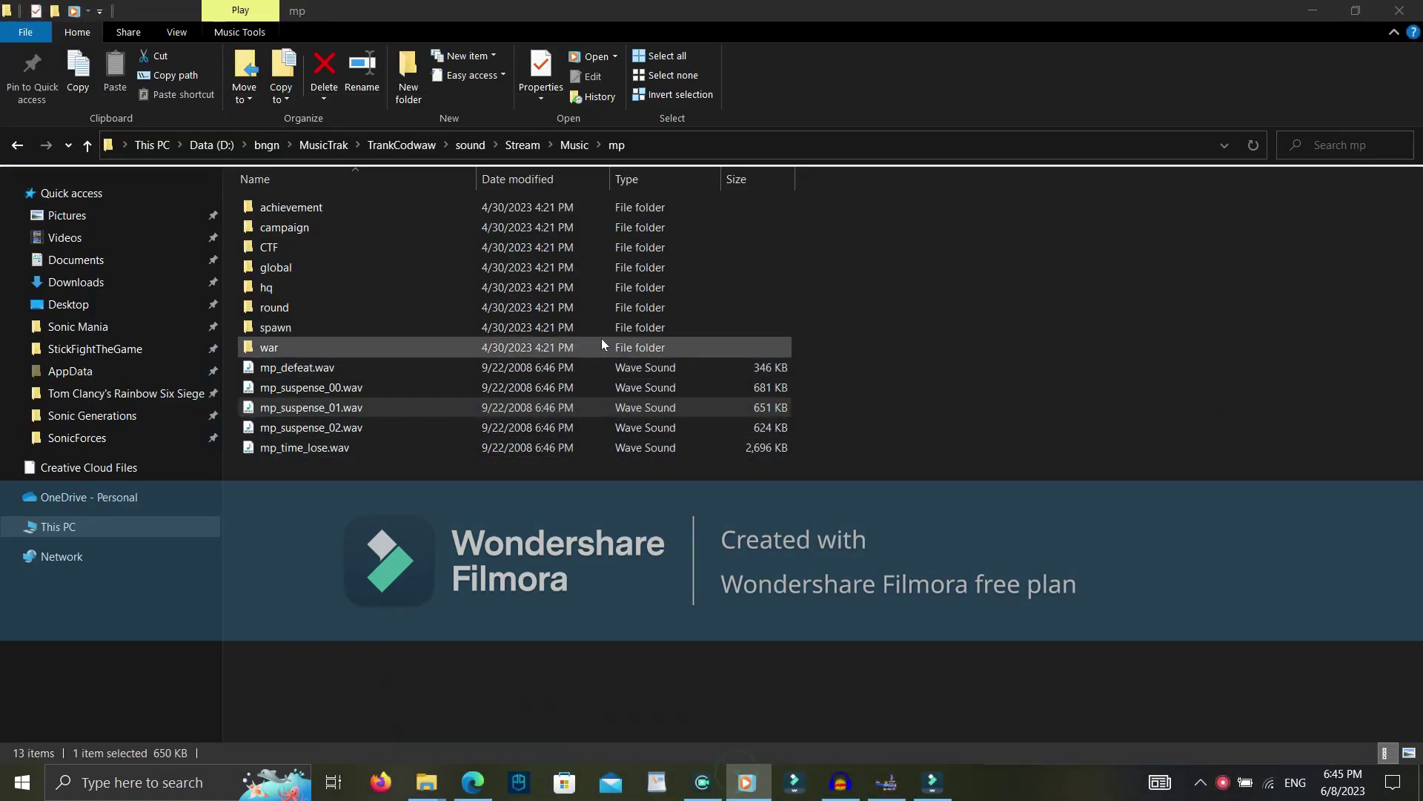
# Preview mp_suspense_02.wav in Windows Media Player, stop it and return to the mp folder
pyautogui.doubleClick(333, 430)
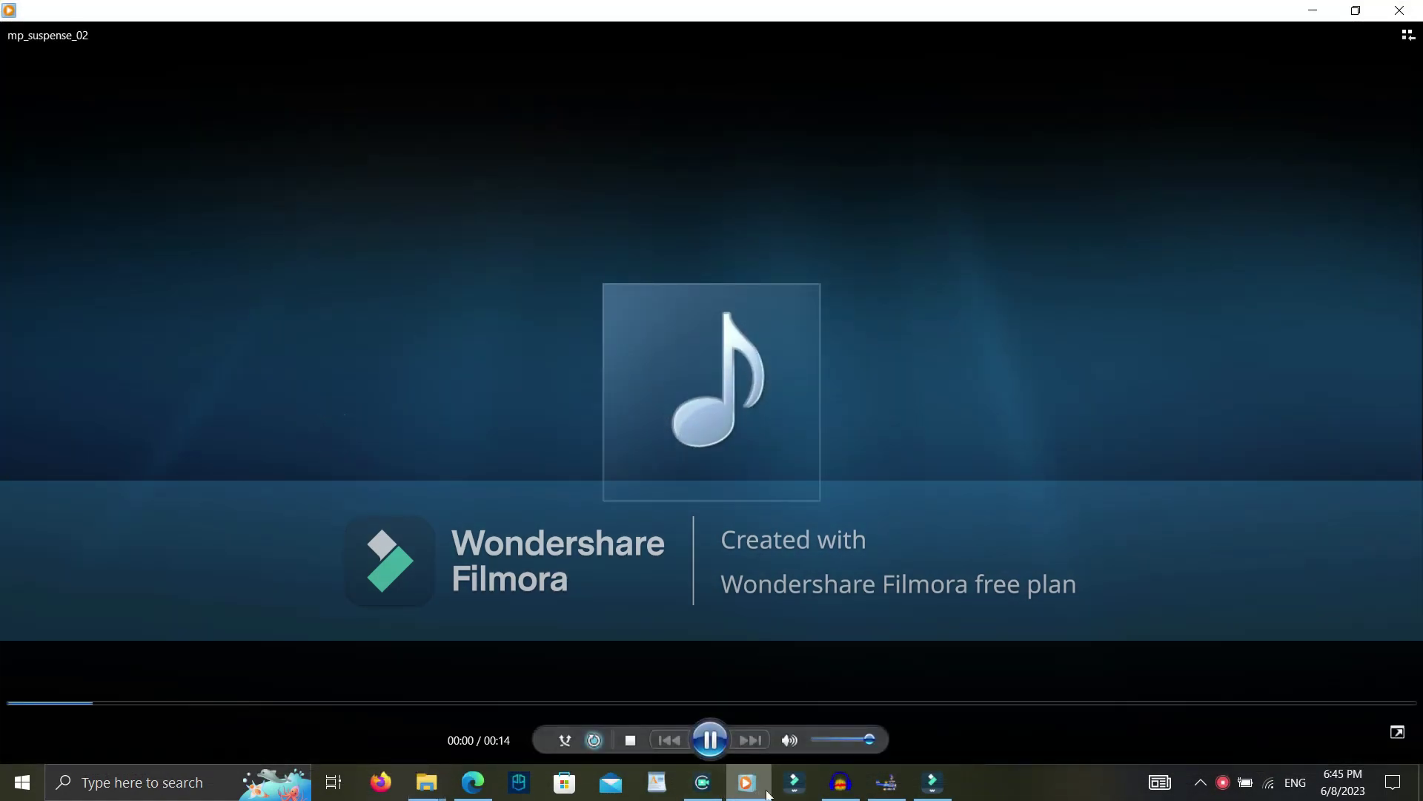
pyautogui.rightClick(732, 791)
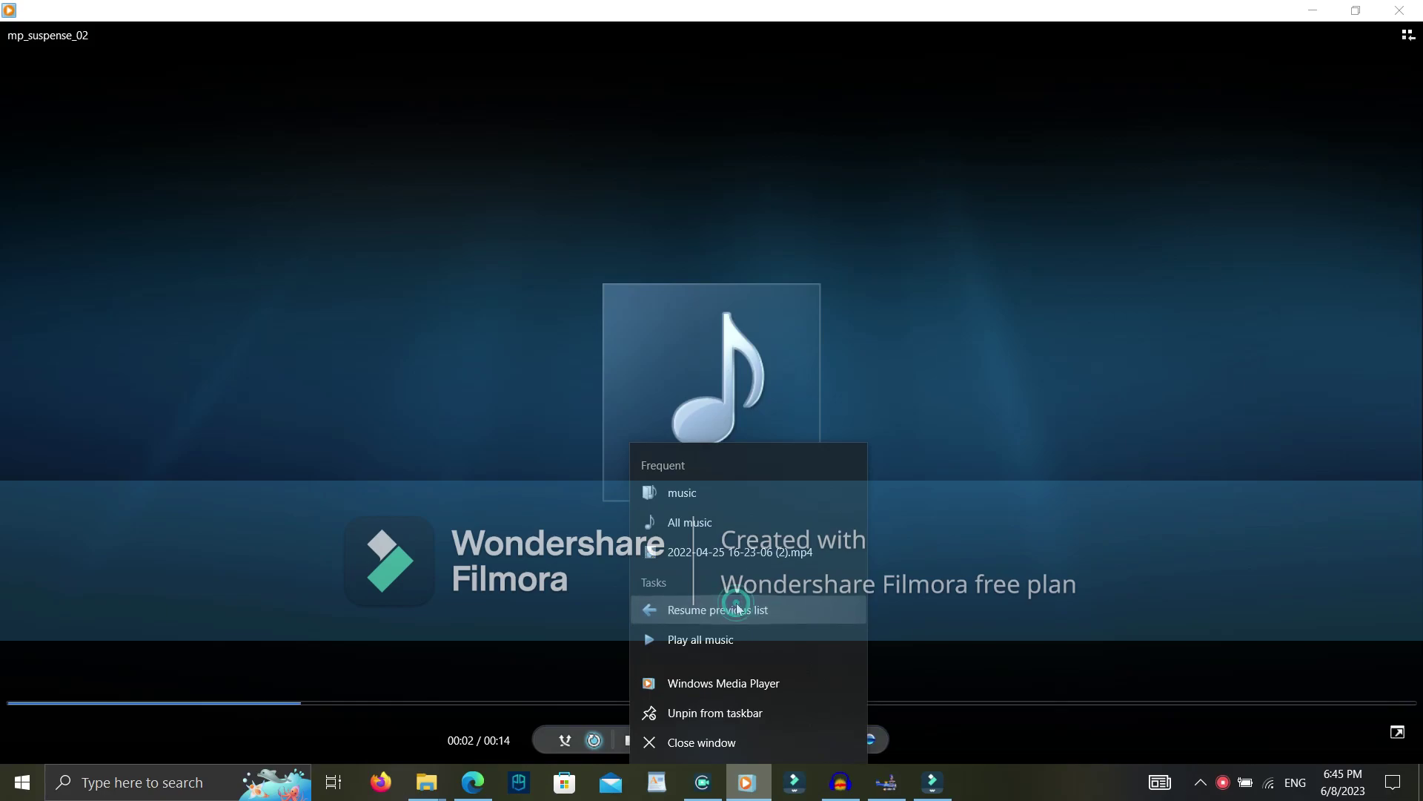
pyautogui.click(736, 609)
pyautogui.click(747, 784)
# Preview mp_time_lose.wav in Windows Media Player, skip close to its end, stop it and return to the mp folder
pyautogui.doubleClick(292, 454)
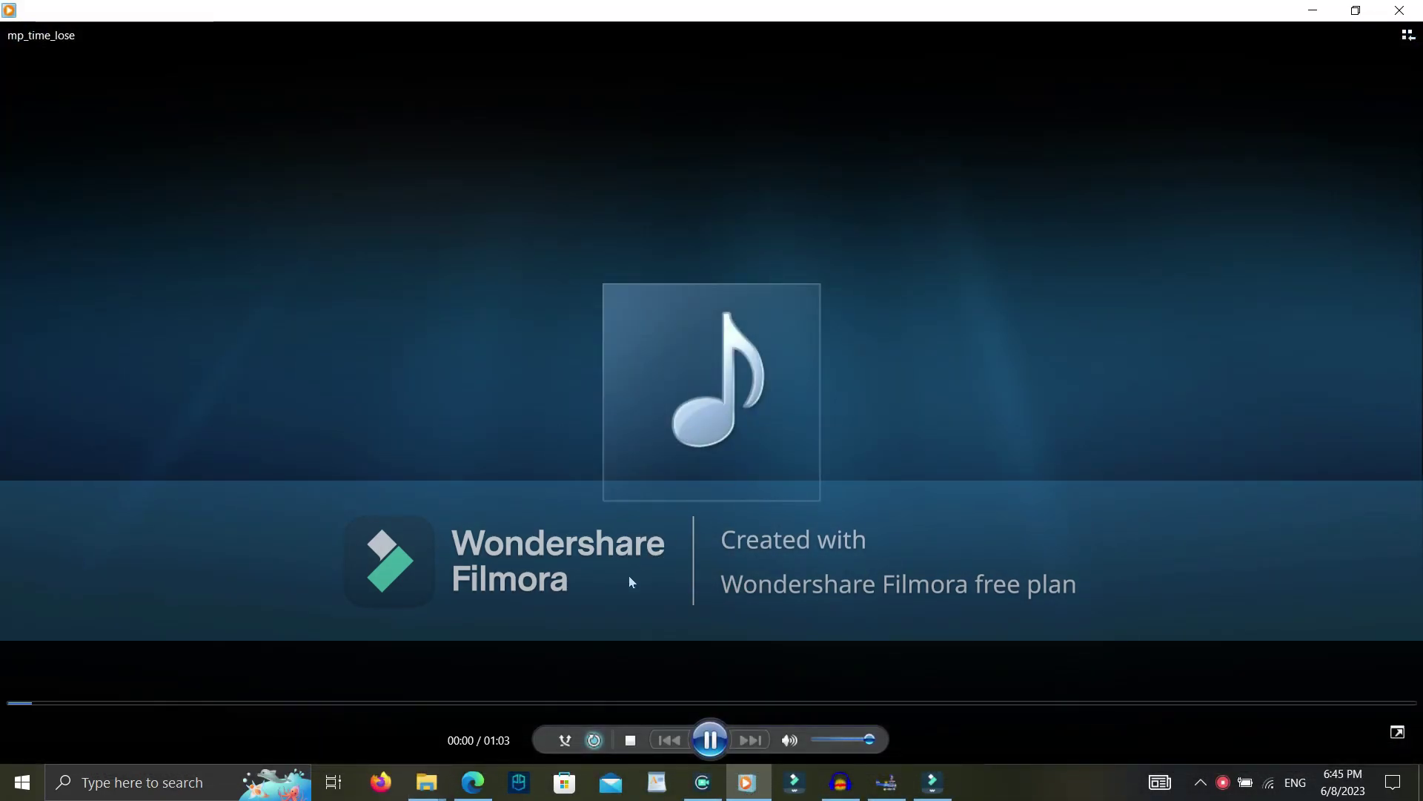
pyautogui.click(453, 709)
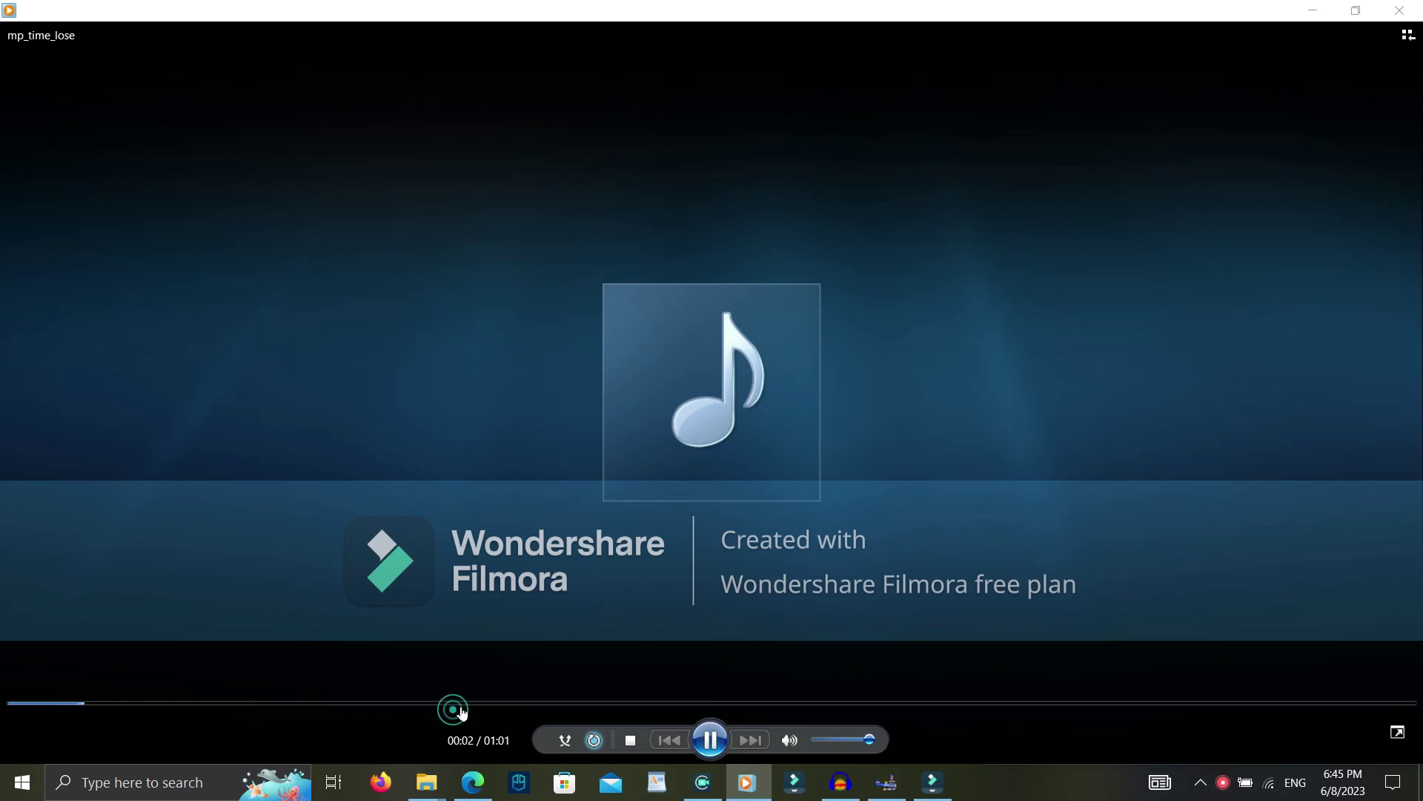
pyautogui.click(1331, 711)
pyautogui.rightClick(750, 795)
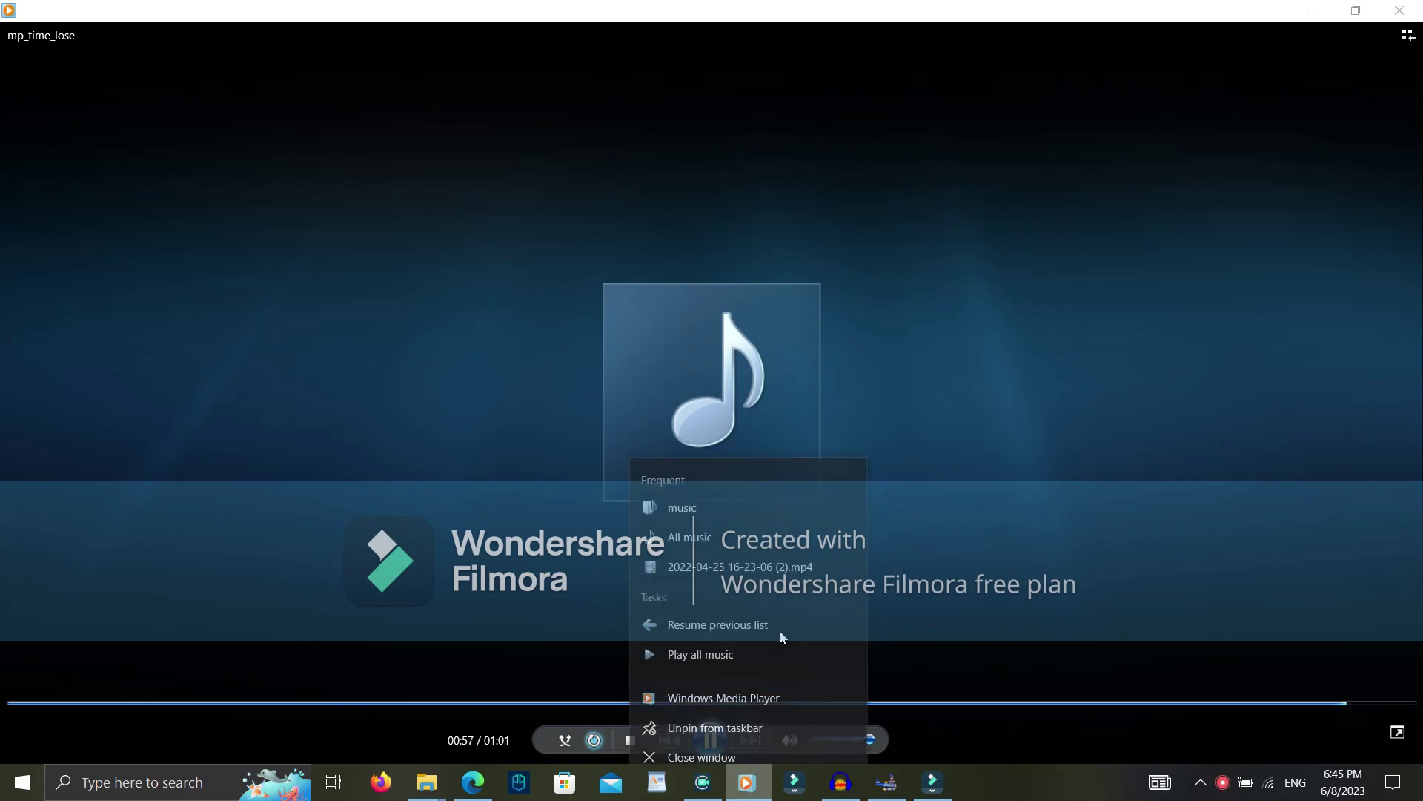
pyautogui.click(775, 610)
pyautogui.click(737, 702)
pyautogui.hotkey('alt', 'Tab')
# Go back up from TrankCodwaw's mp folder to the bngn folder and open MusicTrak
pyautogui.click(401, 145)
pyautogui.click(324, 144)
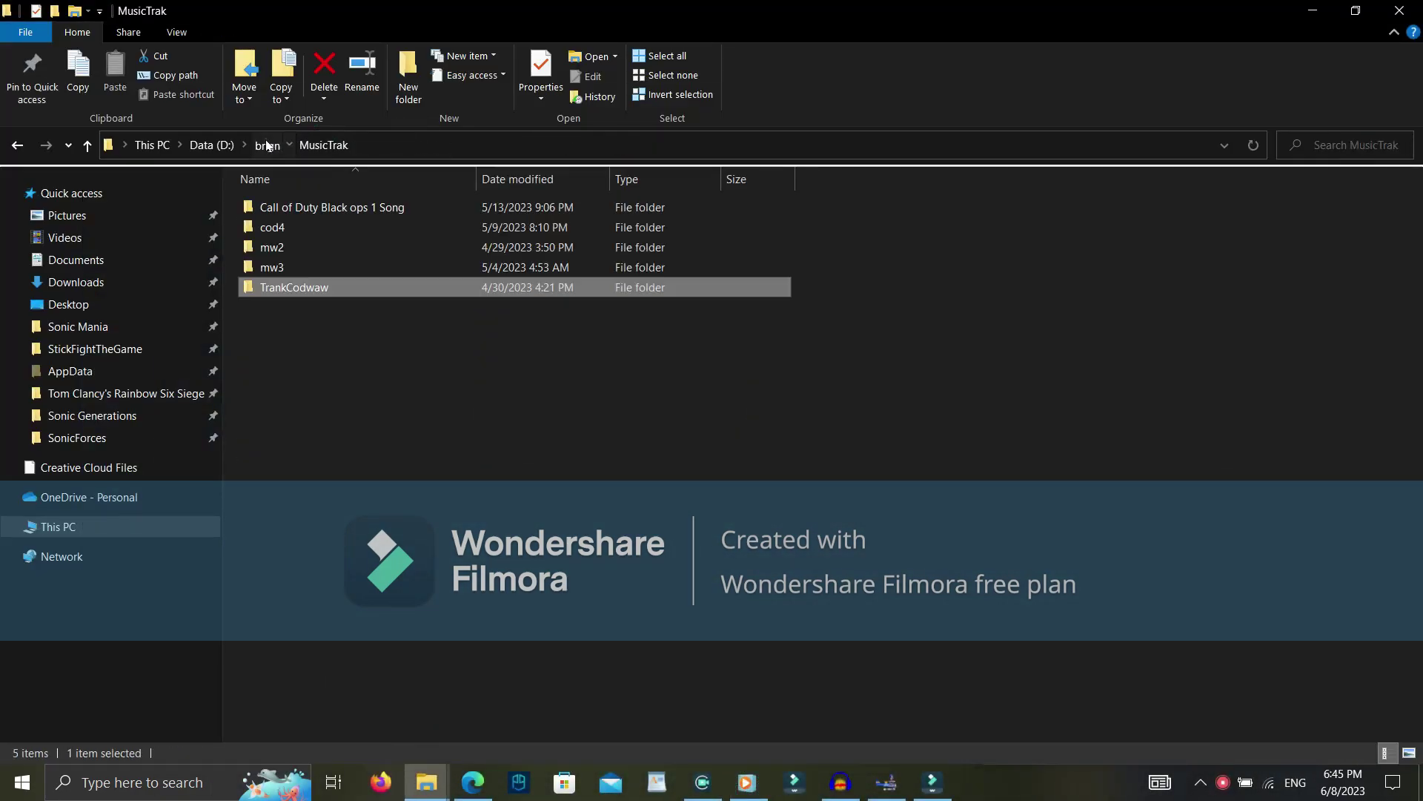
pyautogui.click(267, 144)
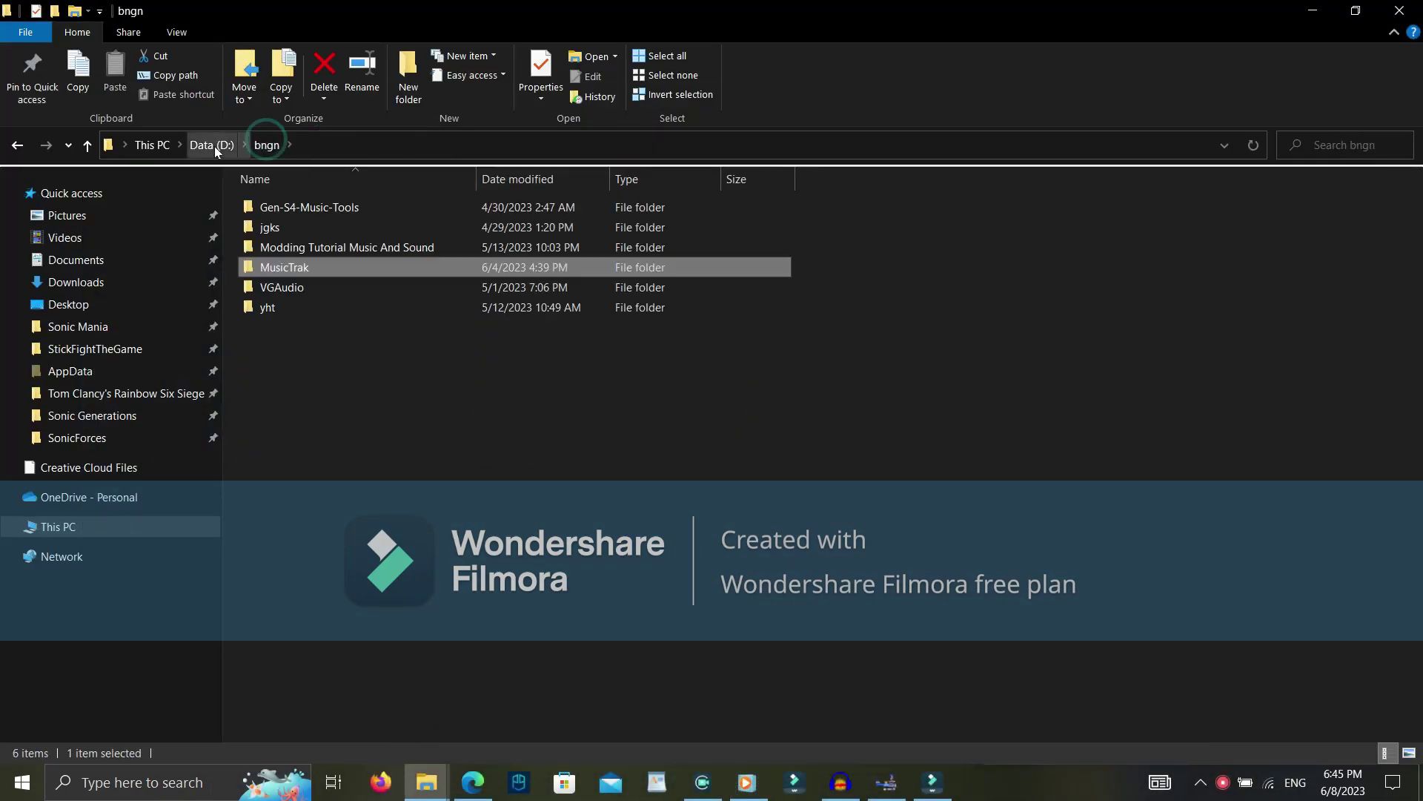
pyautogui.doubleClick(304, 265)
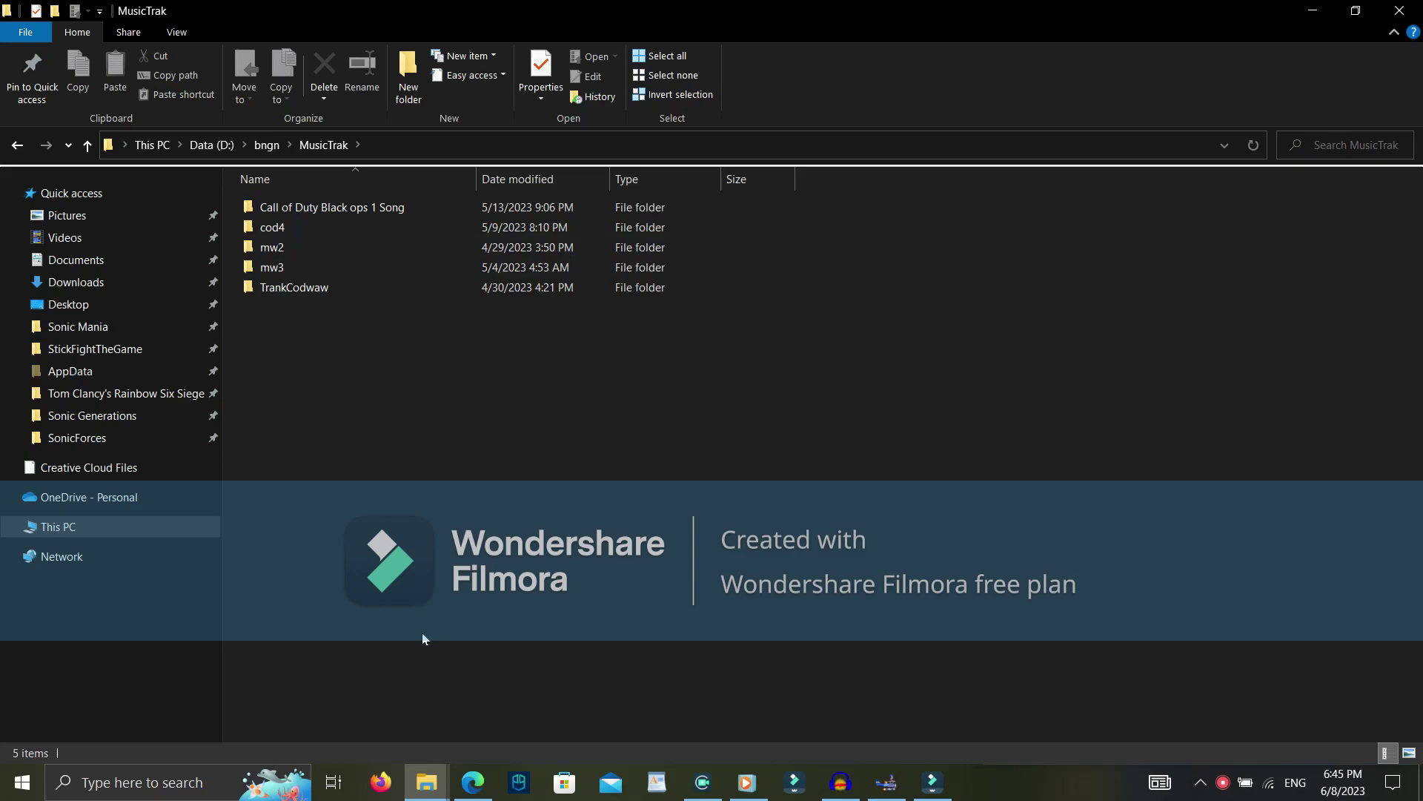
# Check the track names in the CoD But Music mod's Music folder and return to the MusicTrak folder
pyautogui.click(427, 782)
pyautogui.click(404, 743)
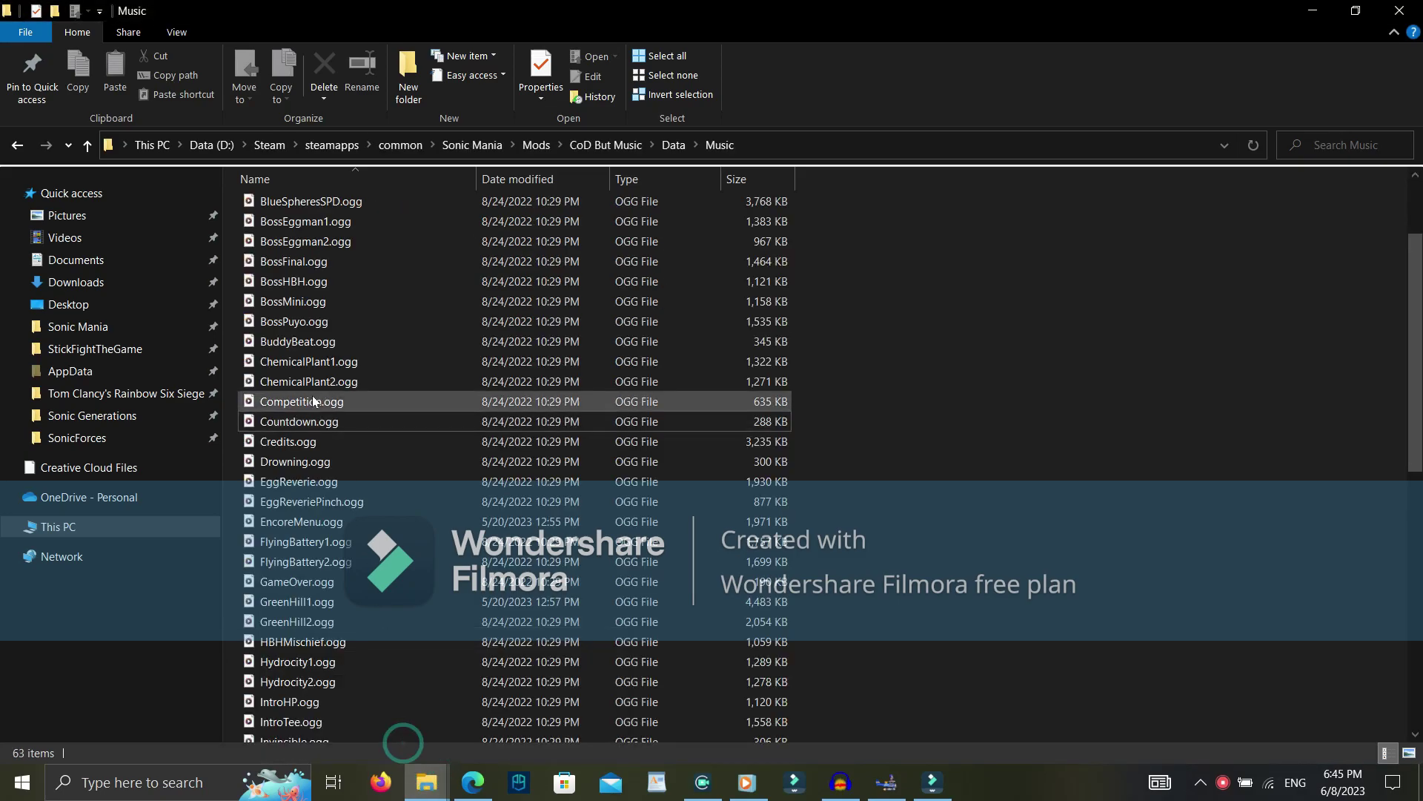
pyautogui.click(1327, 16)
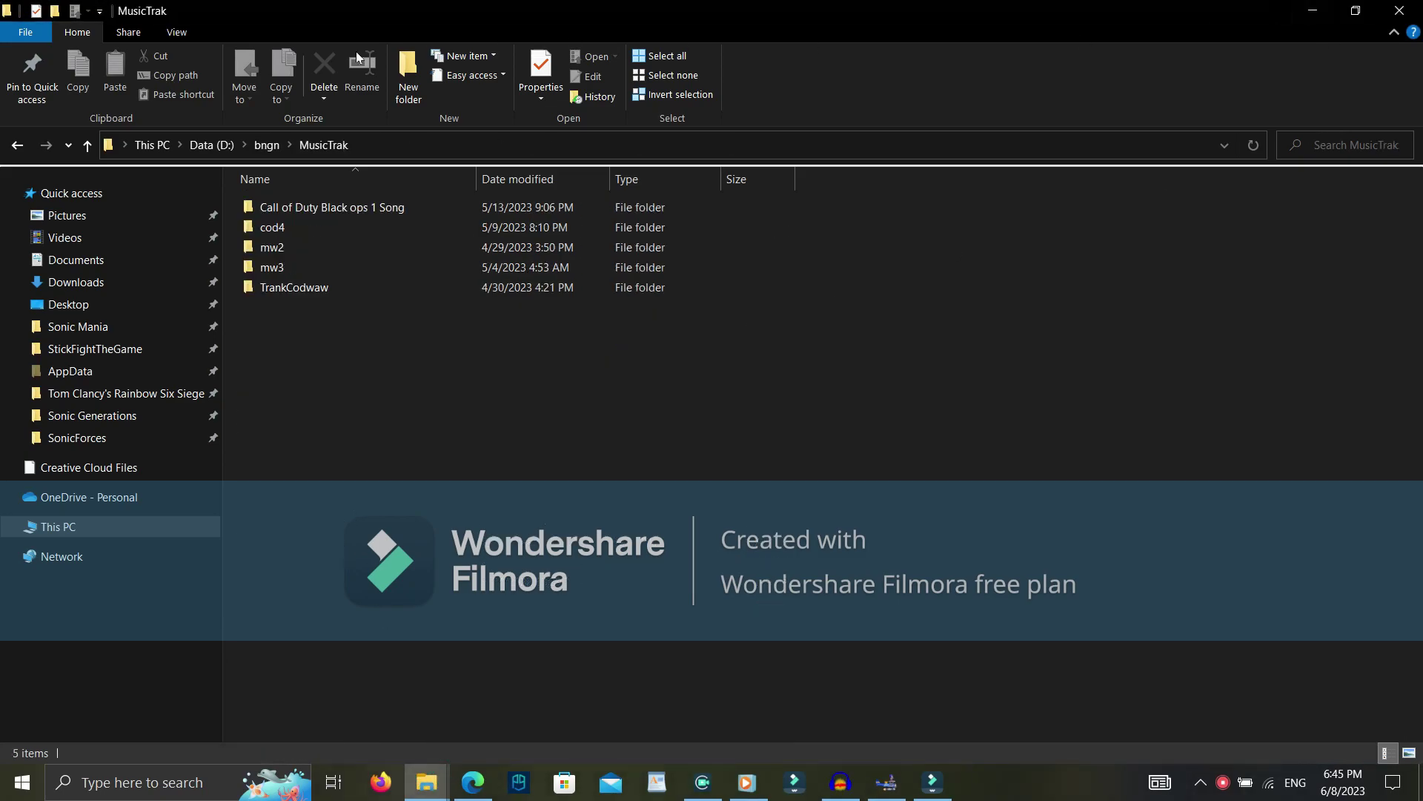
# Open cod4 > sound > sound > music and import HGW_maintheme_a.mp3 into the empty Audacity project
pyautogui.doubleClick(313, 227)
pyautogui.doubleClick(306, 217)
pyautogui.doubleClick(306, 216)
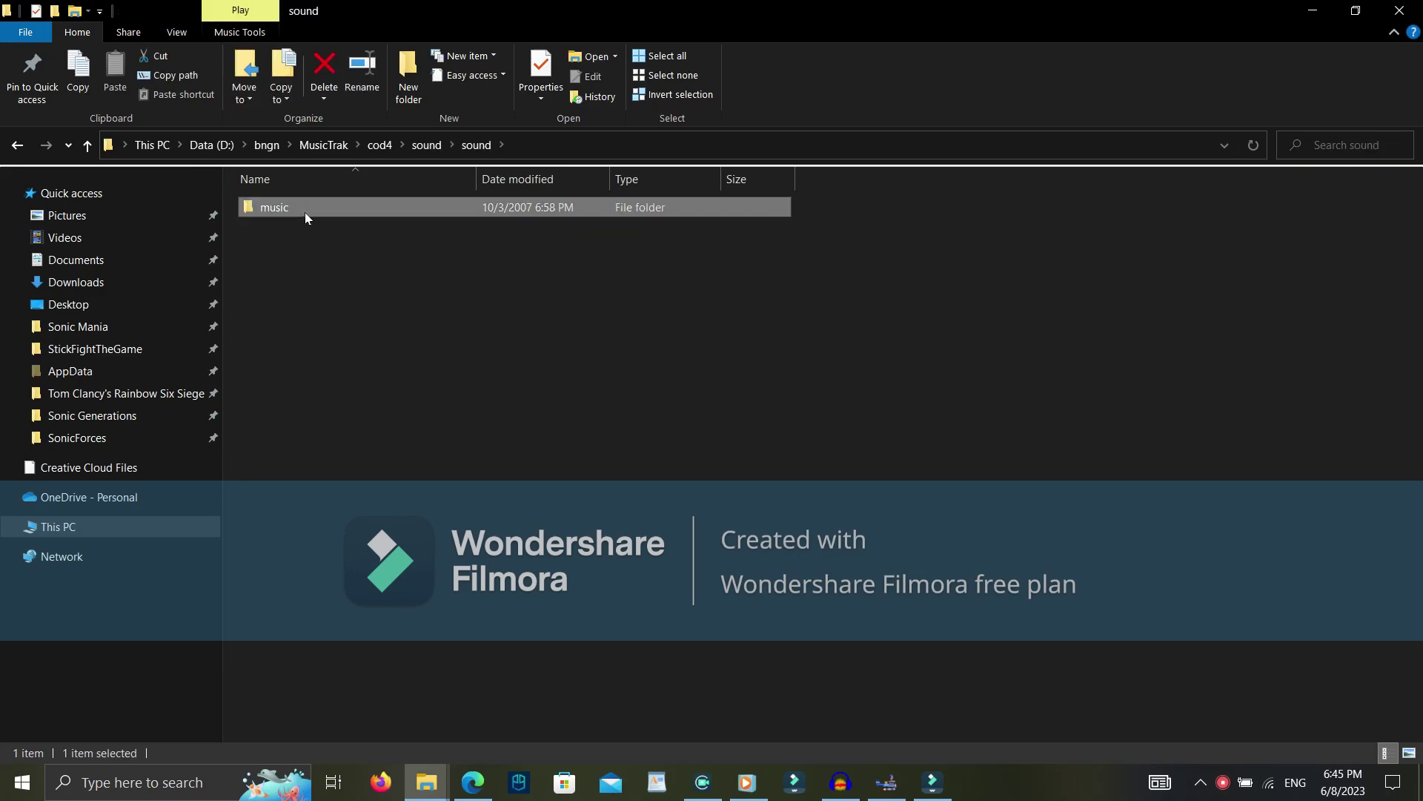
pyautogui.doubleClick(306, 216)
pyautogui.scroll(-5, 297, 198)
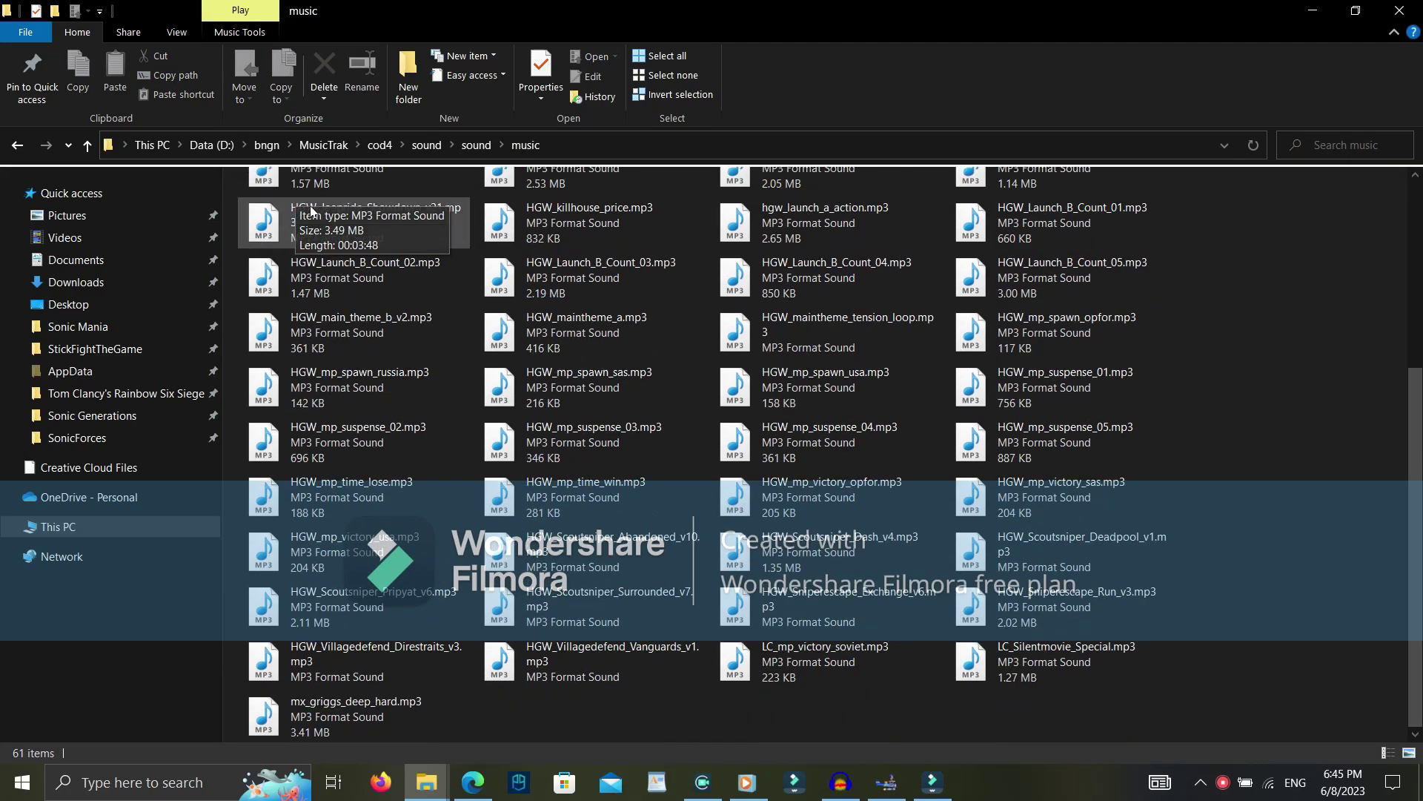
pyautogui.click(602, 323)
pyautogui.moveTo(602, 324); pyautogui.dragTo(630, 419)
# Export the HGW_maintheme_a track as an OGG file to the Desktop, using the name Competition from the CoD But Music mod's Music folder
pyautogui.click(15, 30)
pyautogui.moveTo(111, 168)
pyautogui.click(245, 207)
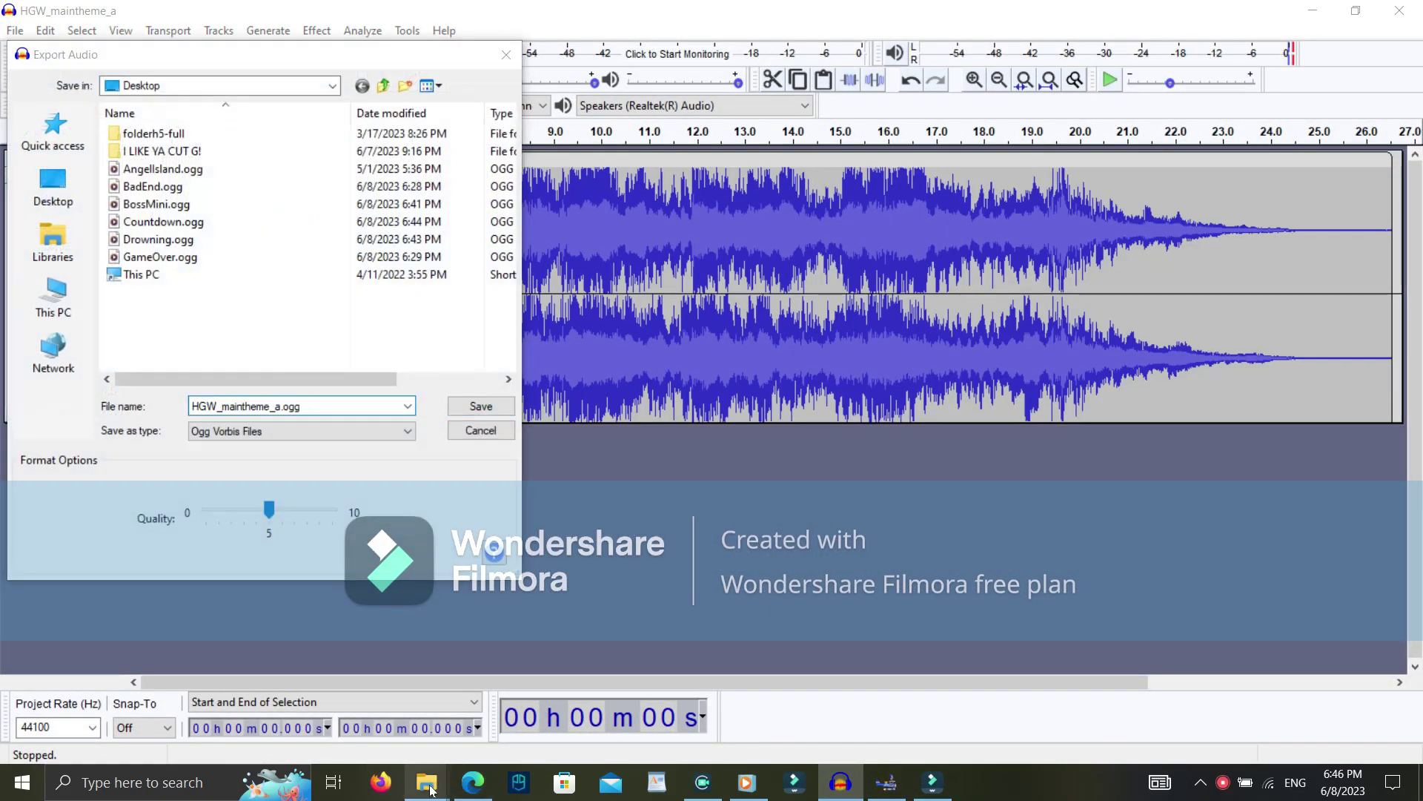
pyautogui.moveTo(426, 782)
pyautogui.click(331, 663)
pyautogui.click(315, 401)
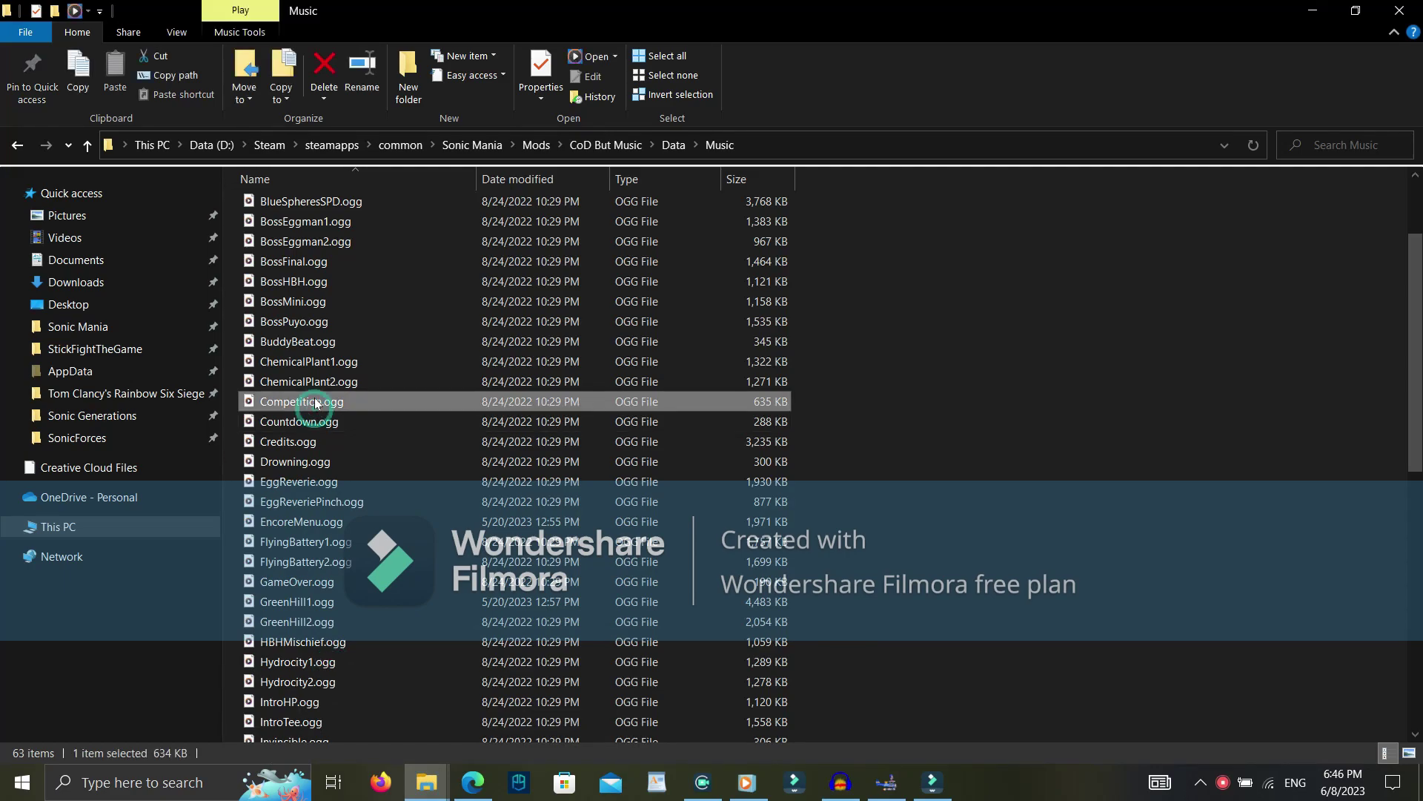
pyautogui.click(314, 401)
pyautogui.click(962, 393)
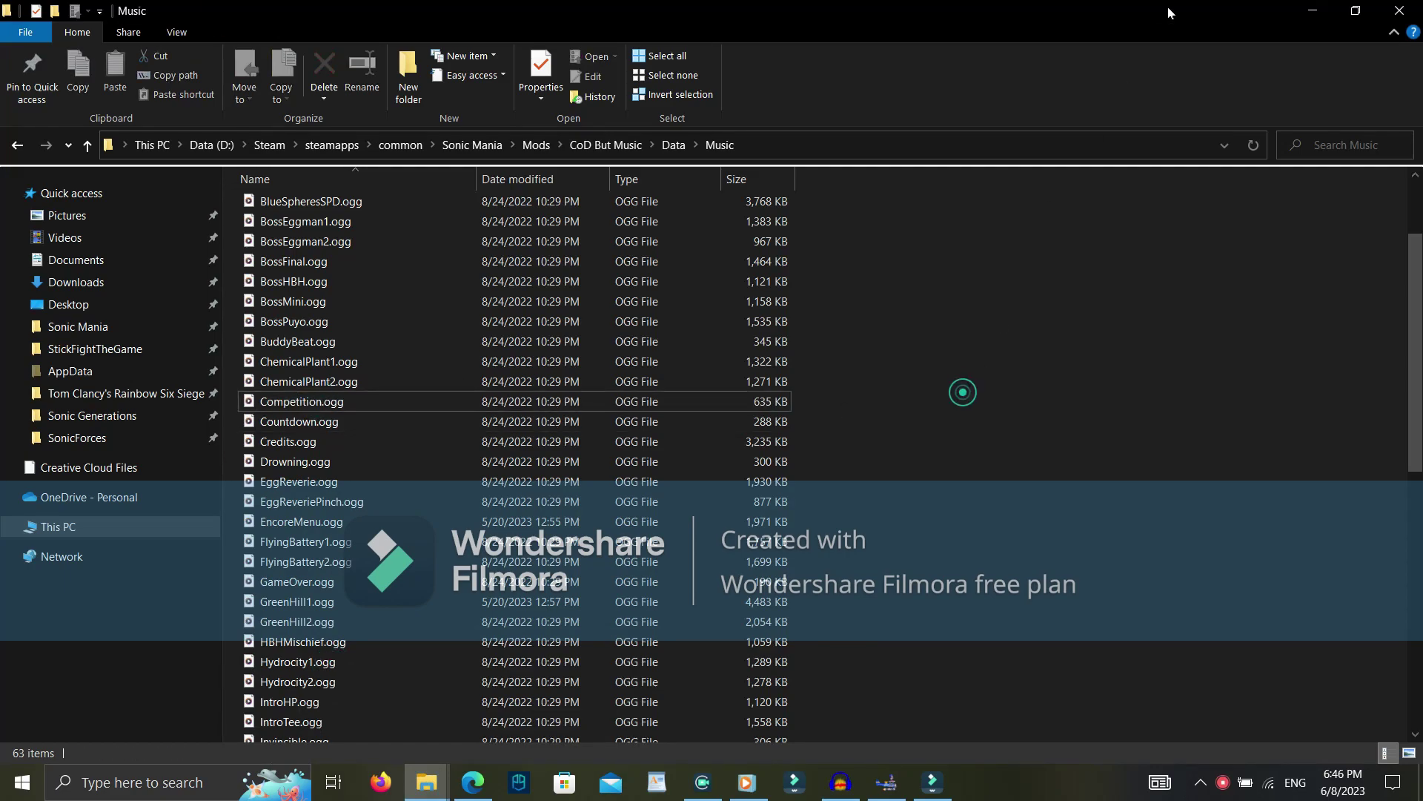
pyautogui.click(1312, 11)
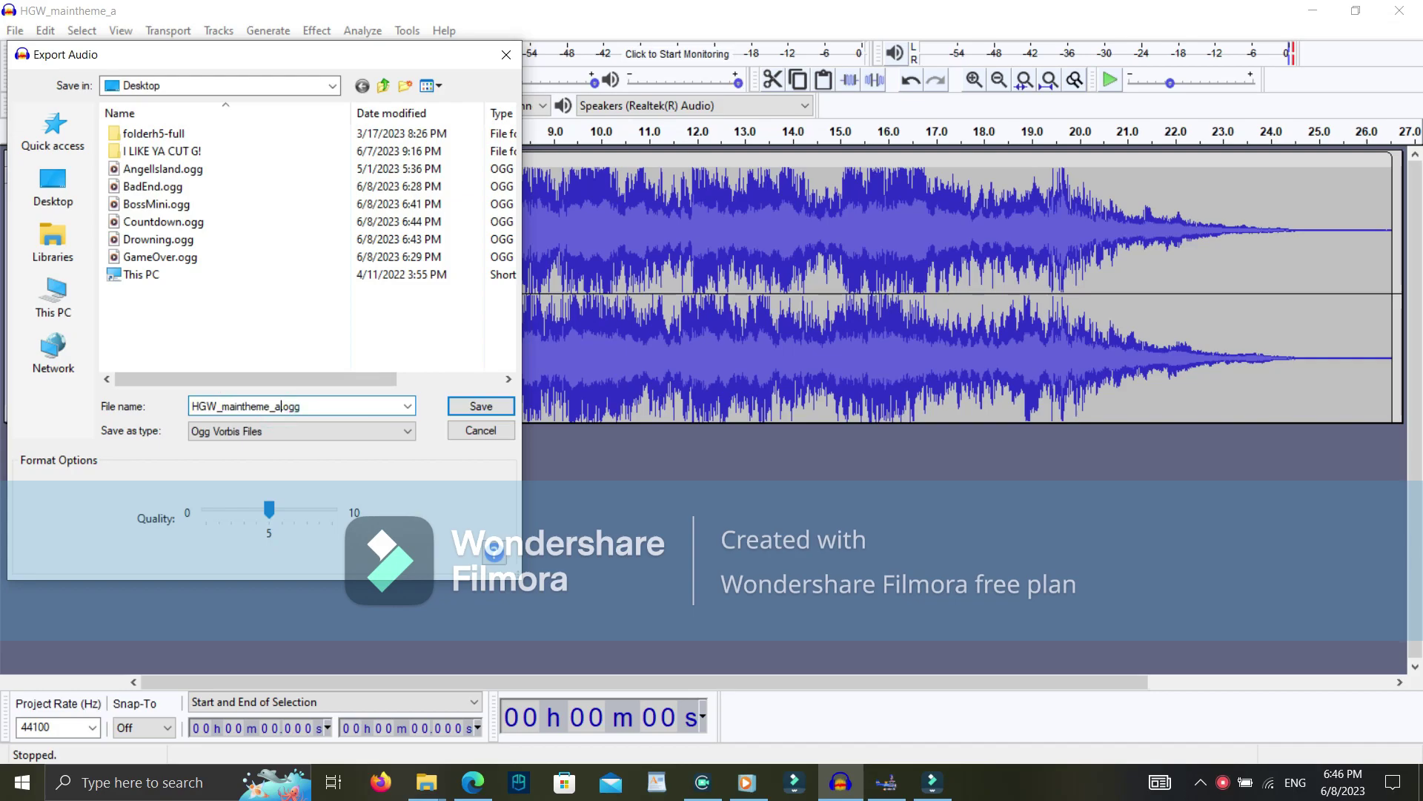
pyautogui.press('Return')
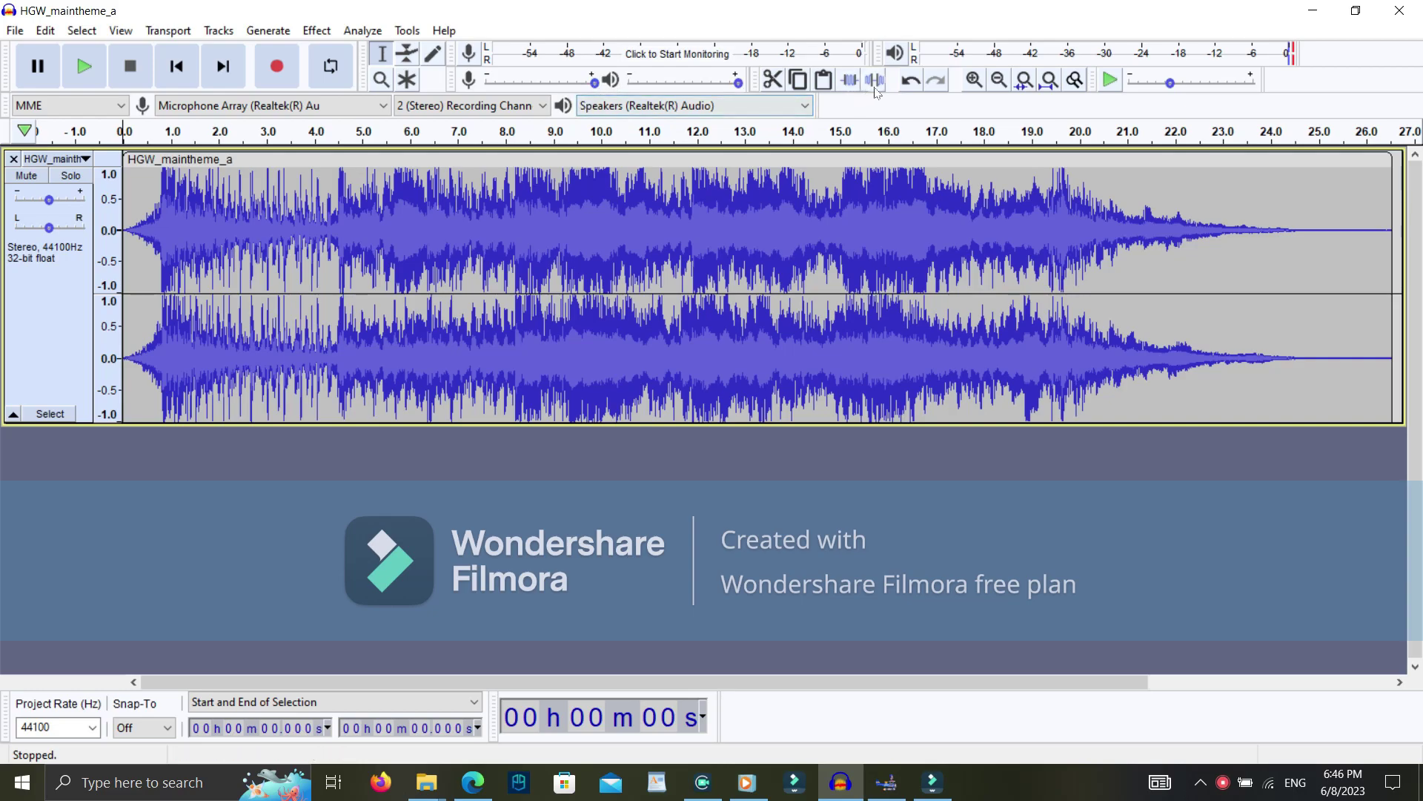
# Undo the HGW_maintheme_a import to empty the Audacity project, and minimise the open windows to reveal the desktop
pyautogui.click(910, 80)
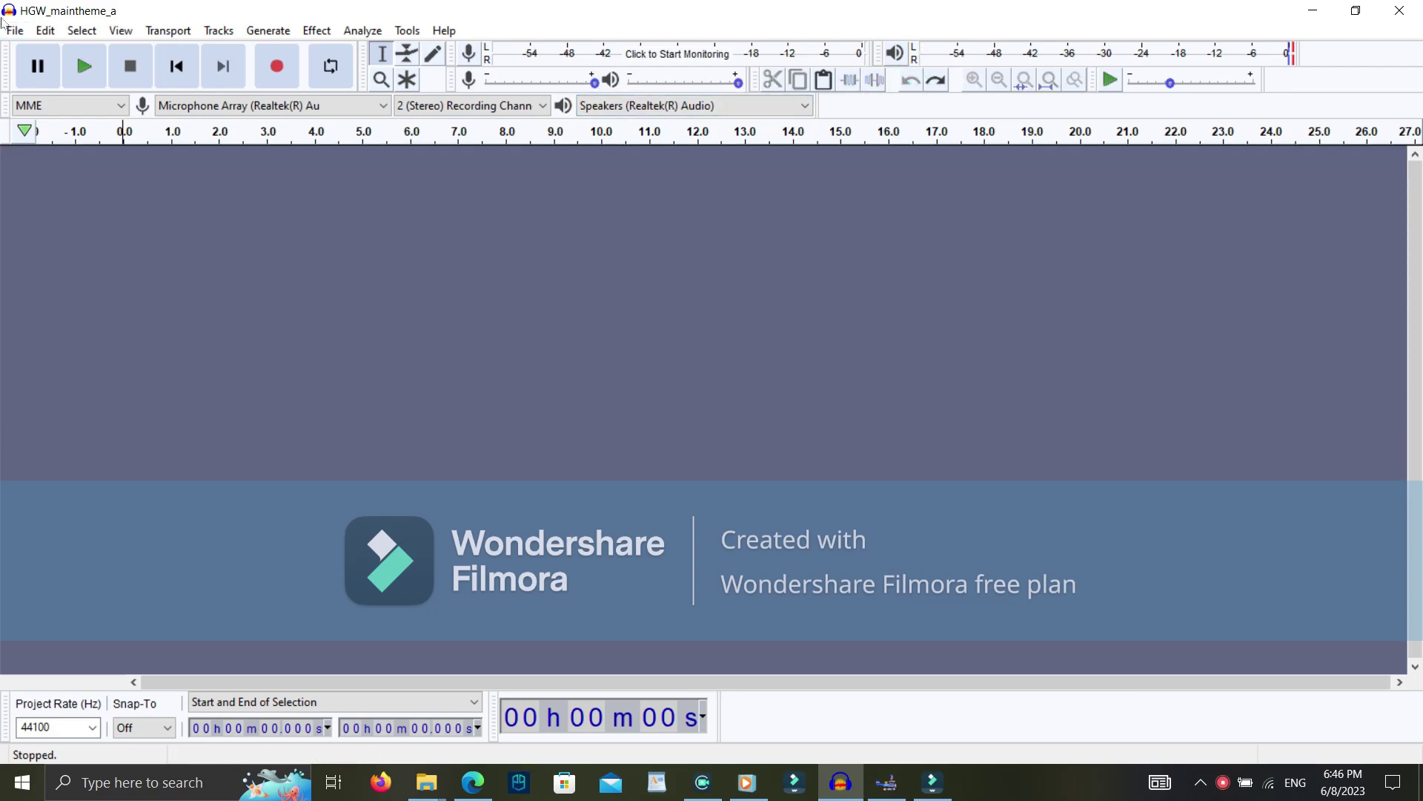
pyautogui.click(1312, 10)
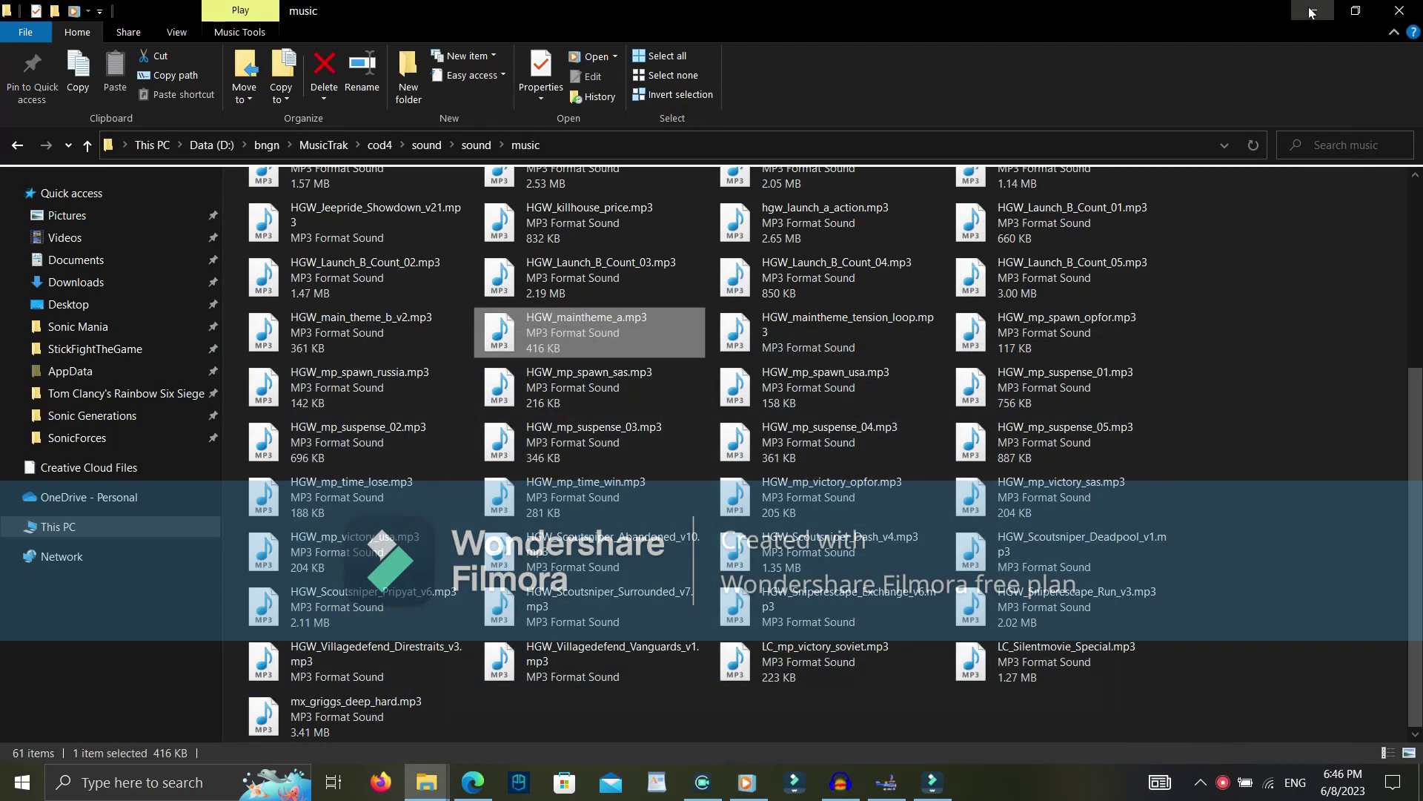
pyautogui.click(1312, 11)
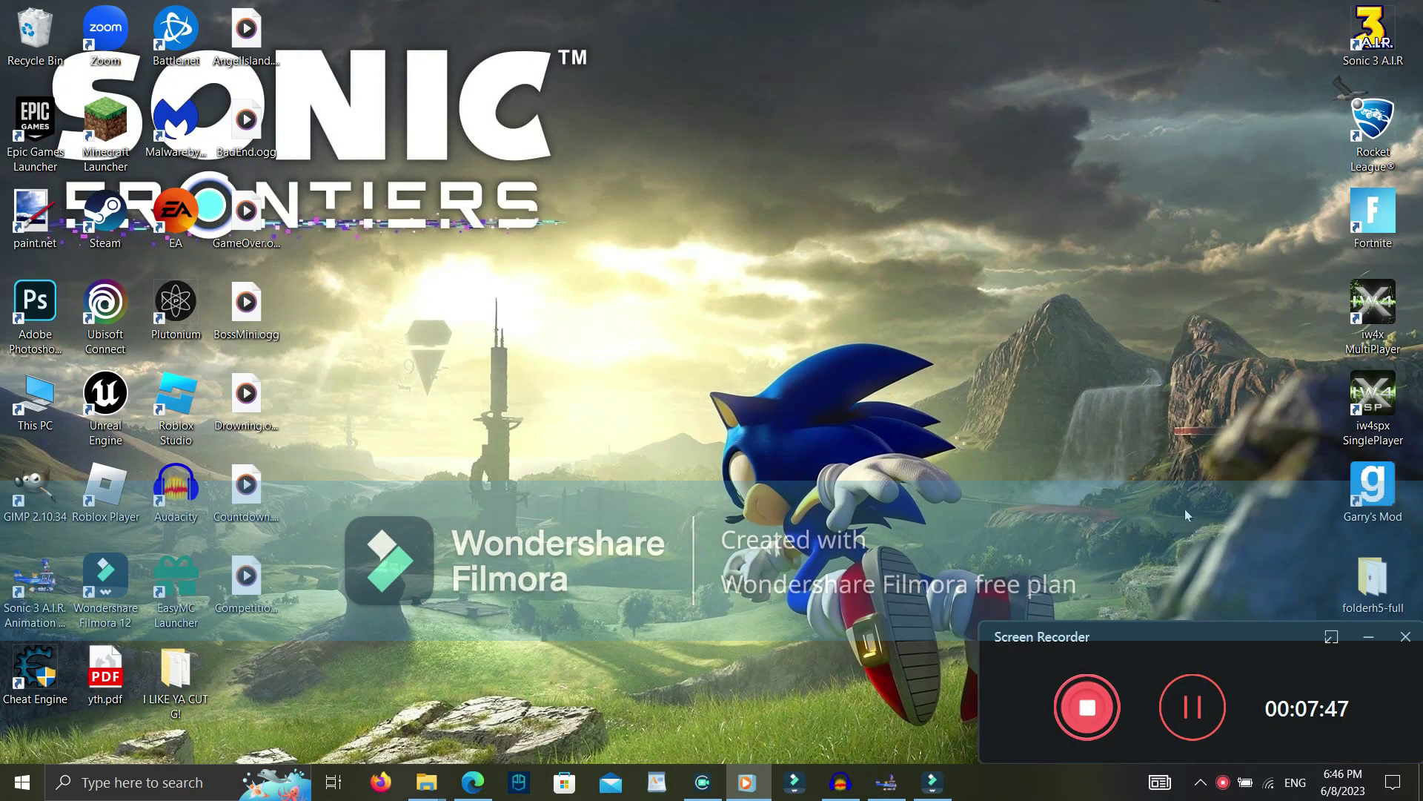
pyautogui.click(1219, 783)
pyautogui.click(1219, 783)
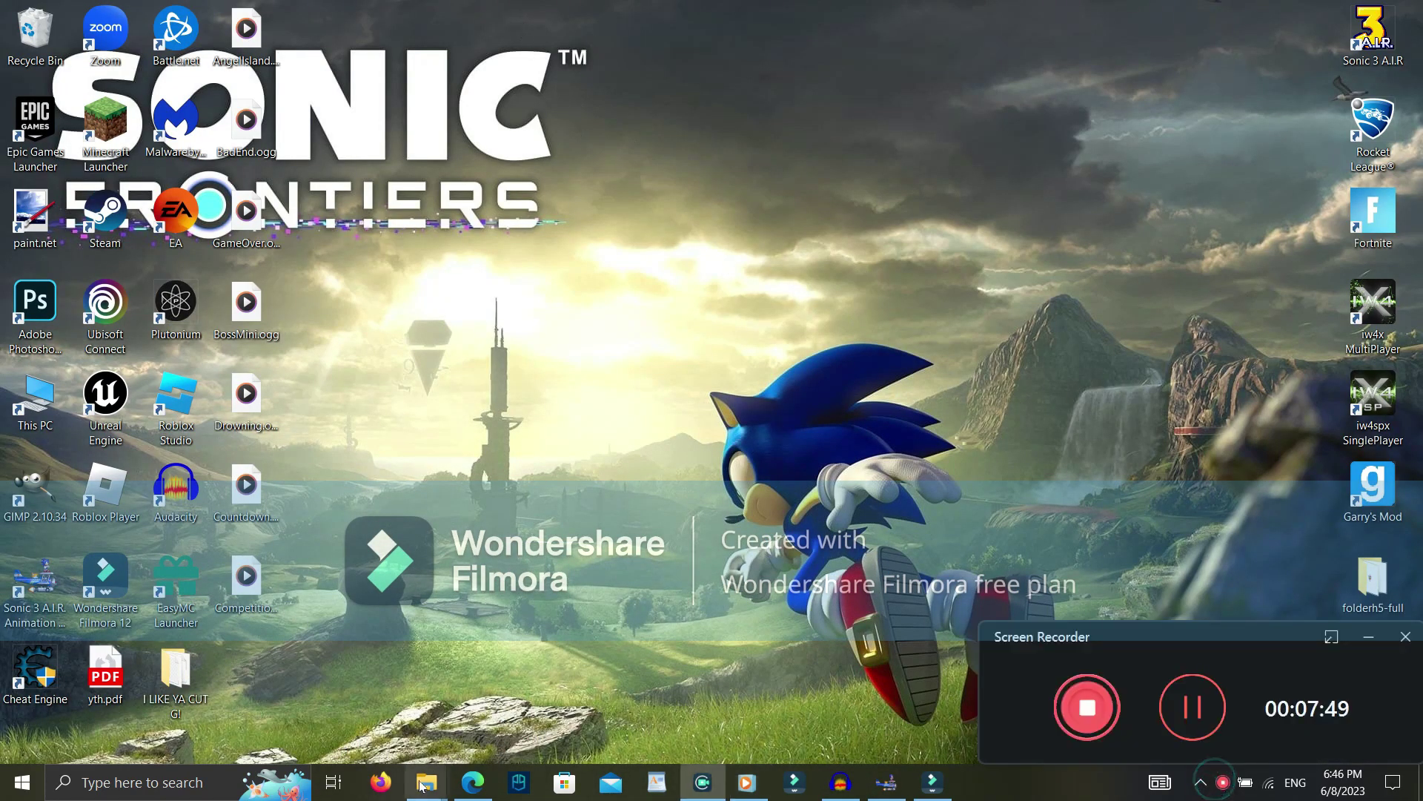
pyautogui.moveTo(422, 782)
pyautogui.click(397, 726)
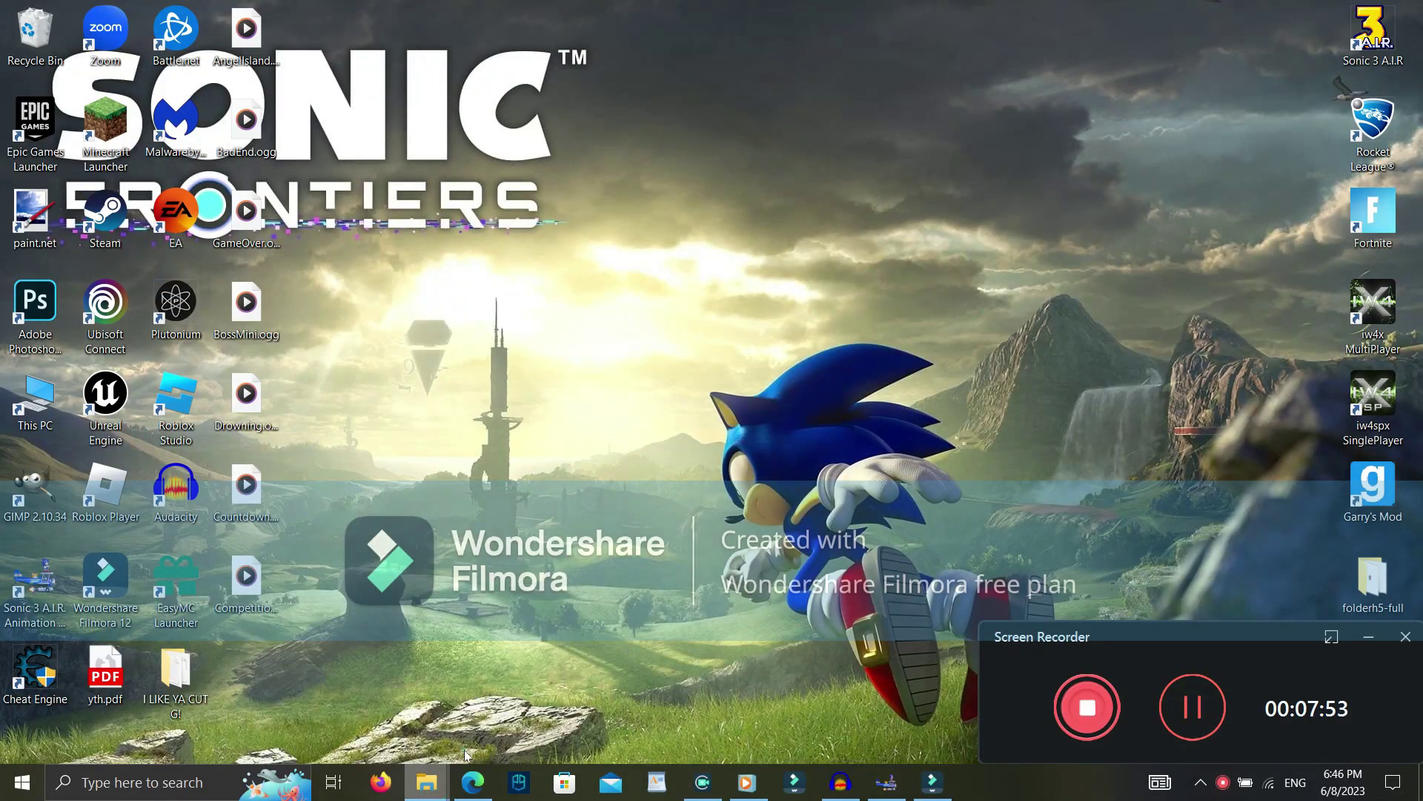
pyautogui.click(464, 749)
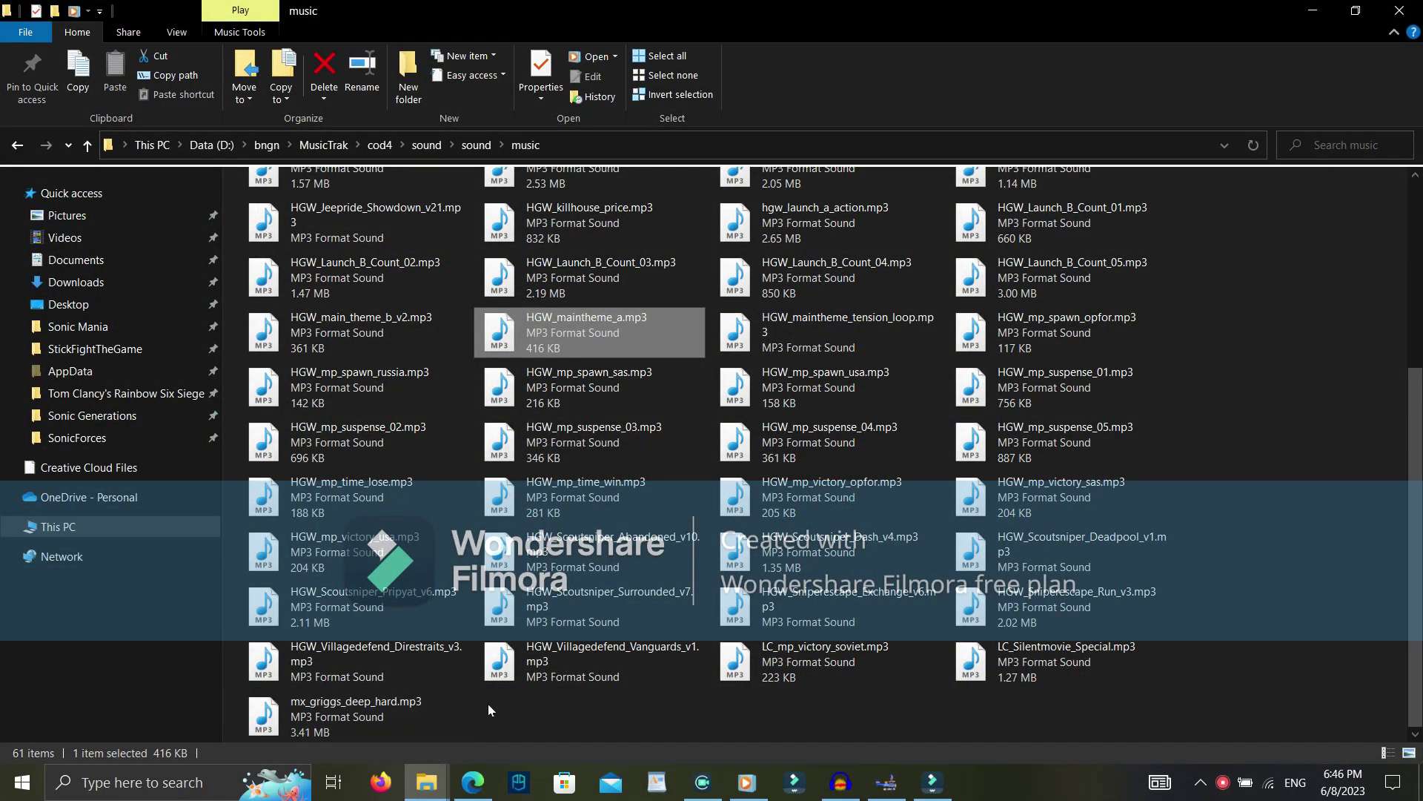
pyautogui.click(1324, 9)
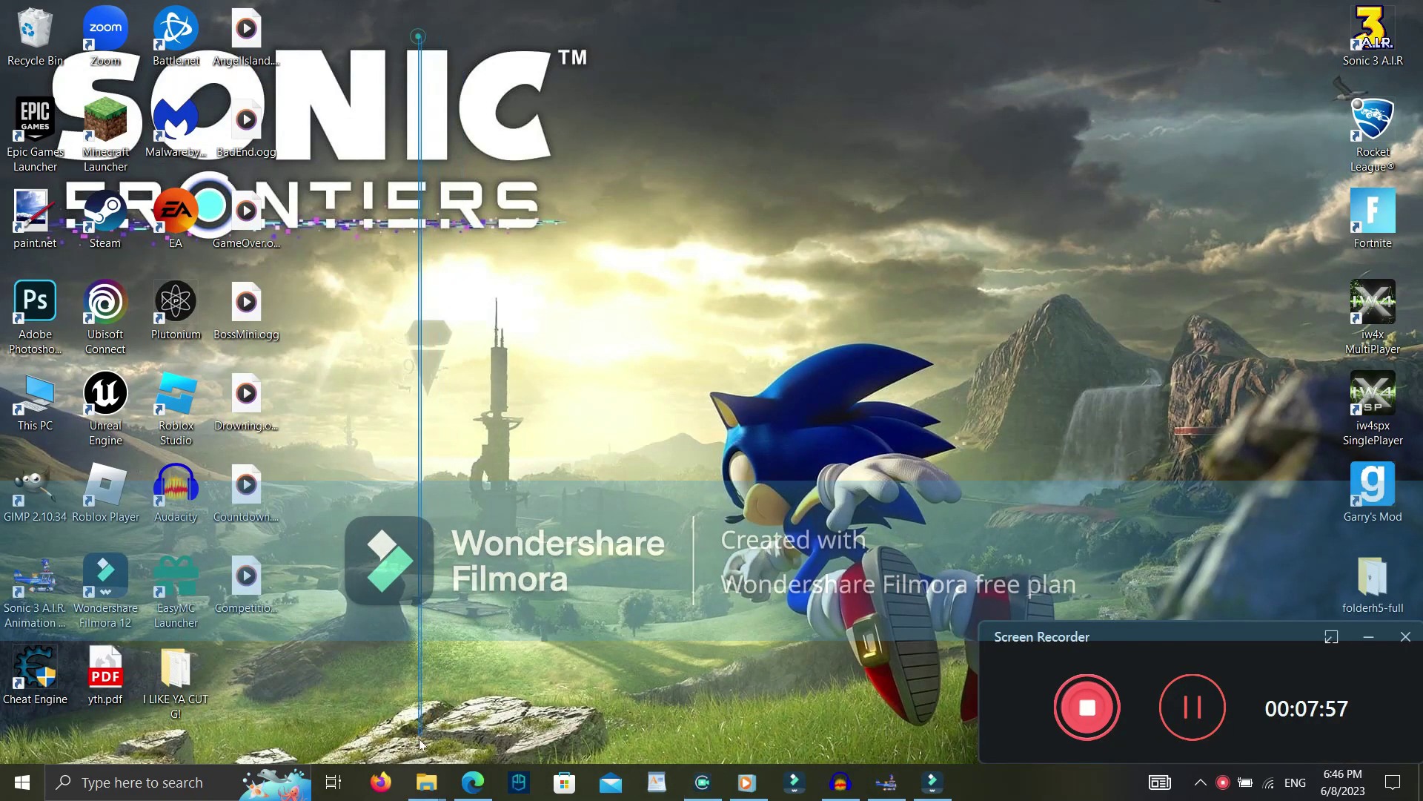
# Move the seven OGG files from the desktop into the CoD But Music mod's Music folder, replacing the files with the same names
pyautogui.click(555, 539)
pyautogui.moveTo(447, 774); pyautogui.dragTo(1156, 376)
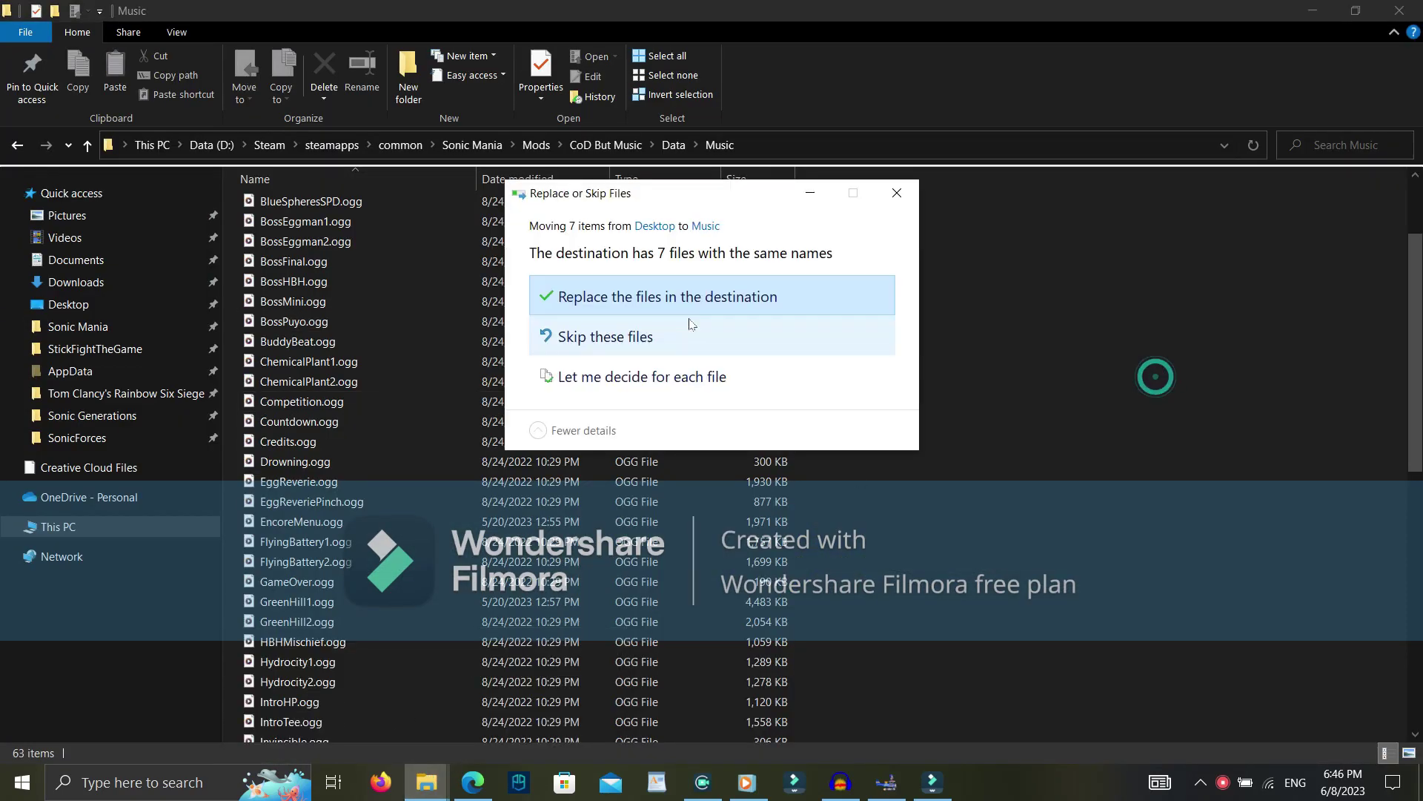
pyautogui.click(697, 301)
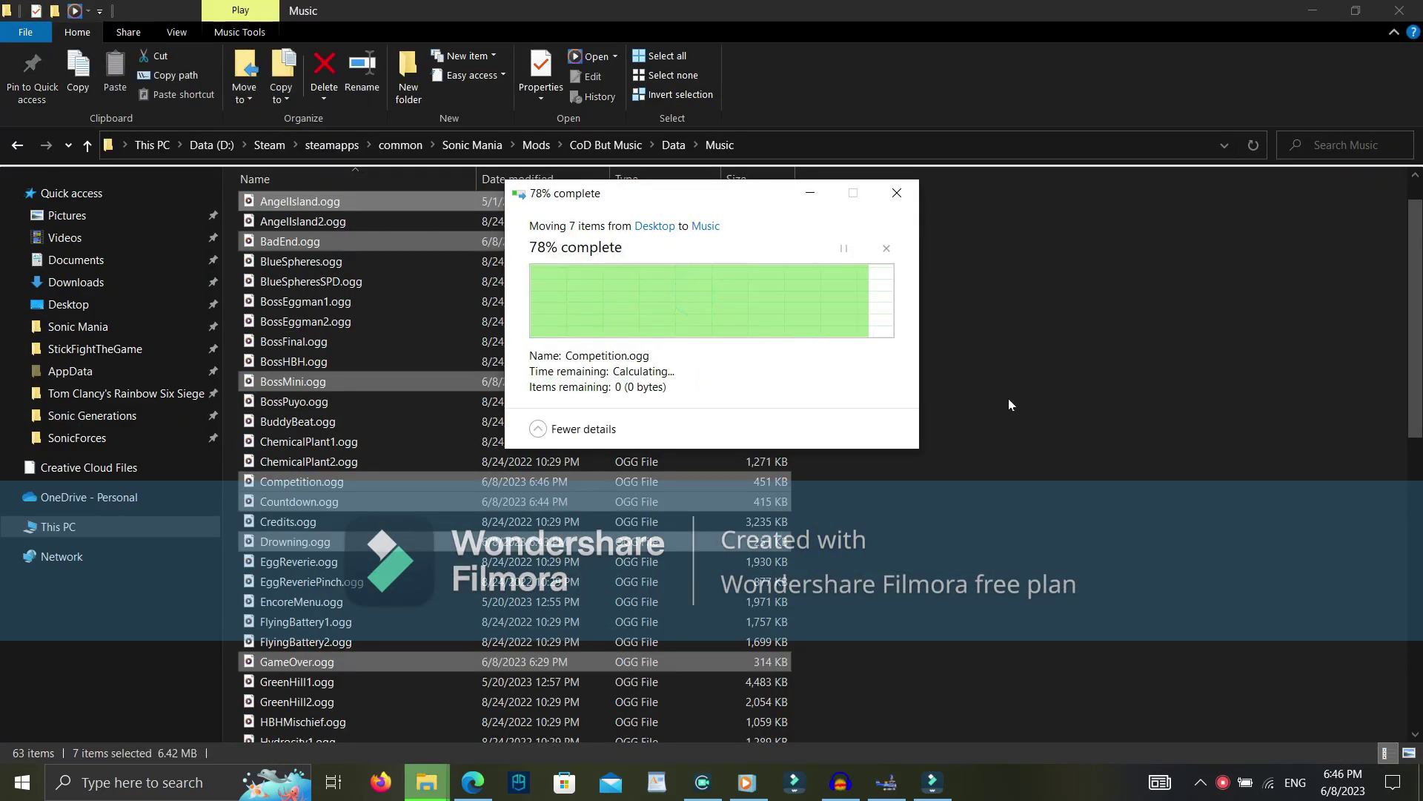
pyautogui.scroll(-2, 1008, 417)
pyautogui.scroll(3, 1013, 418)
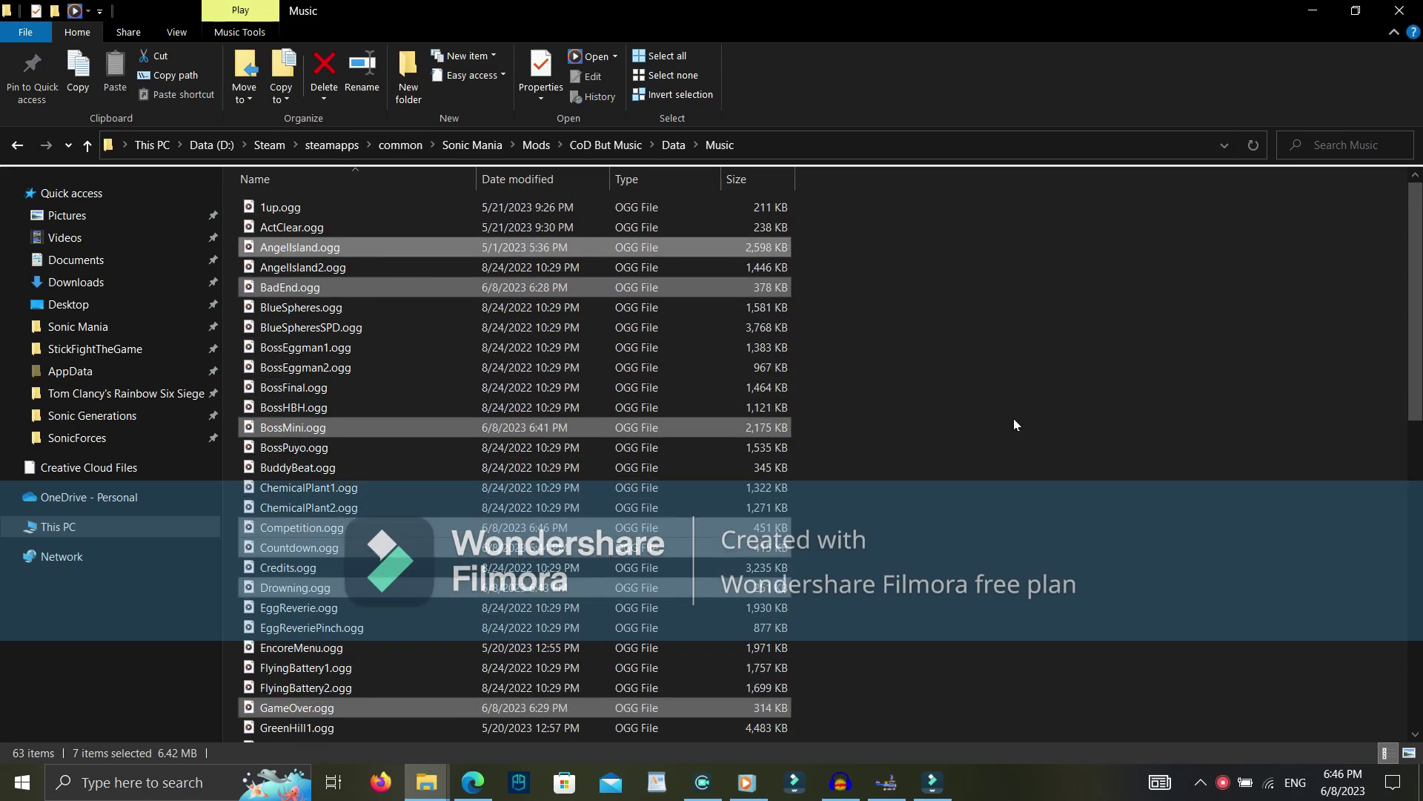
pyautogui.click(1015, 424)
pyautogui.scroll(-10, 1014, 430)
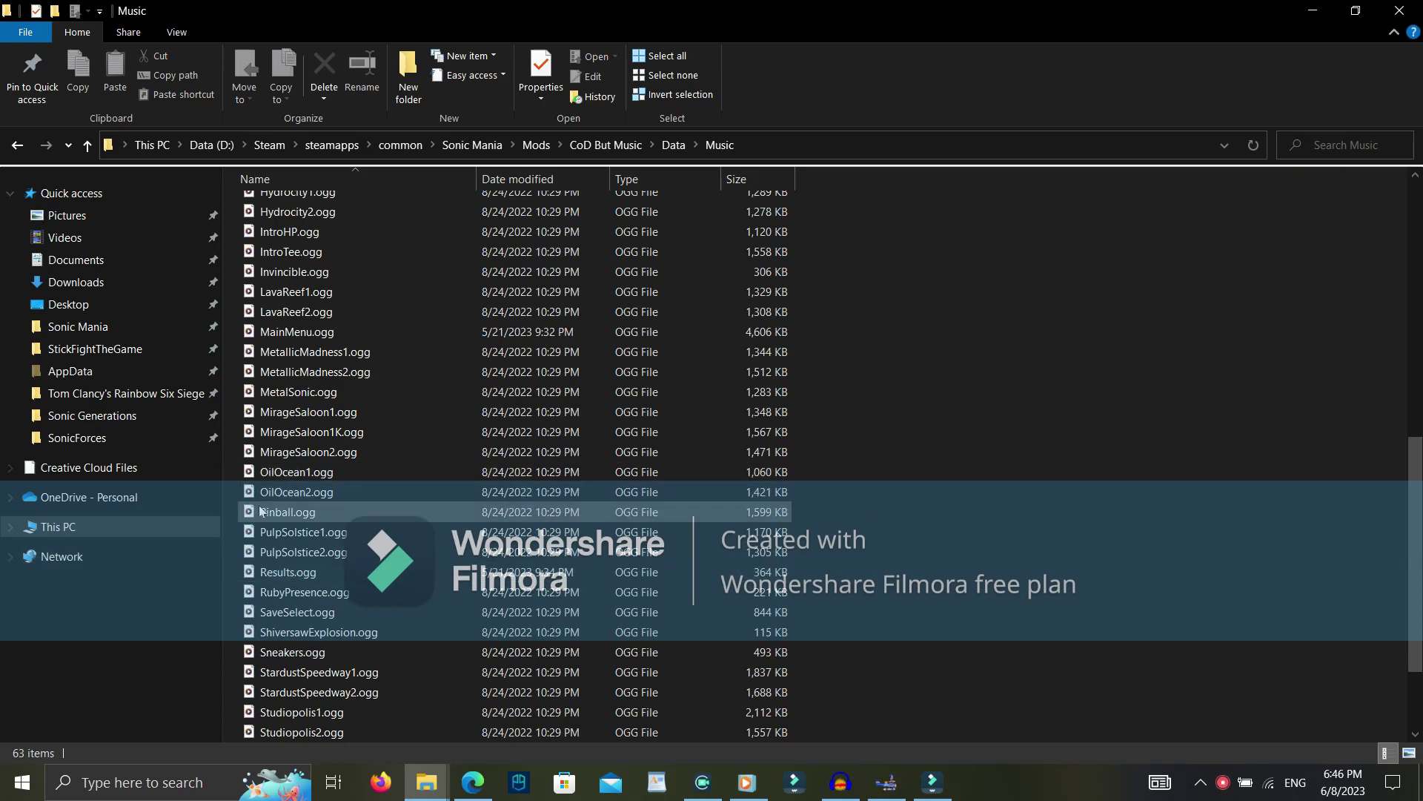
# Play hgw_launch_a_action.mp3 from the cod4 music folder and import it into the empty Audacity project
pyautogui.click(1315, 11)
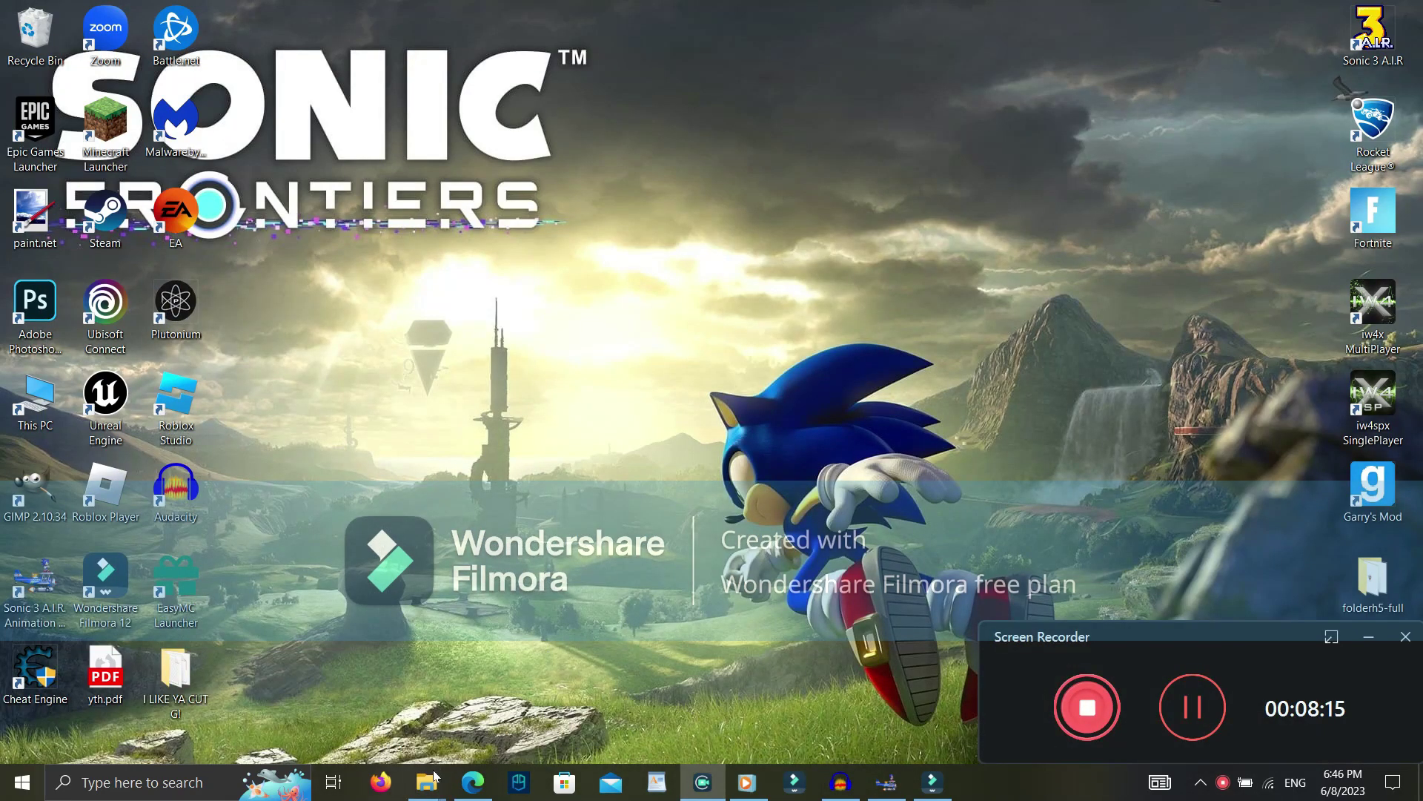
pyautogui.moveTo(433, 775)
pyautogui.click(518, 704)
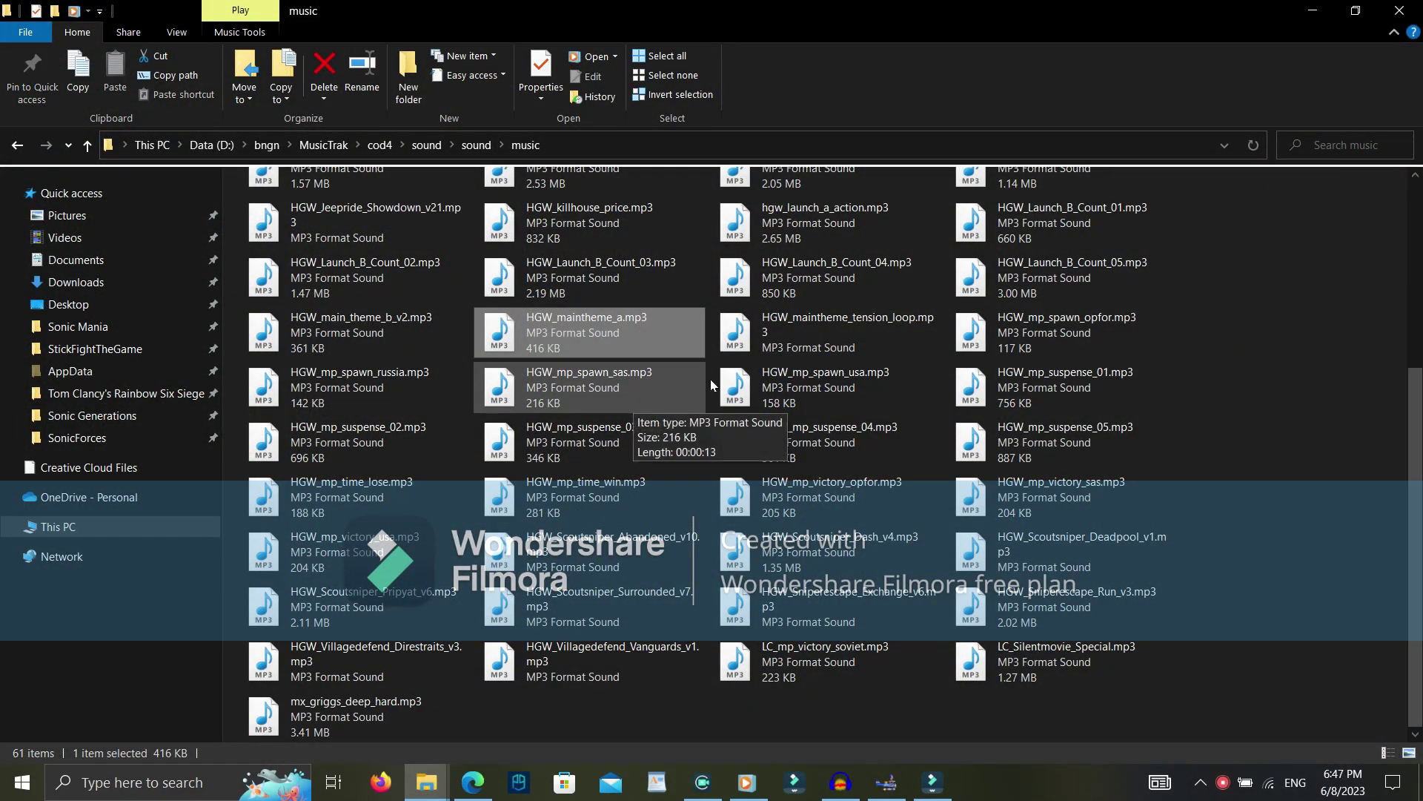
pyautogui.scroll(3, 699, 384)
pyautogui.doubleClick(816, 470)
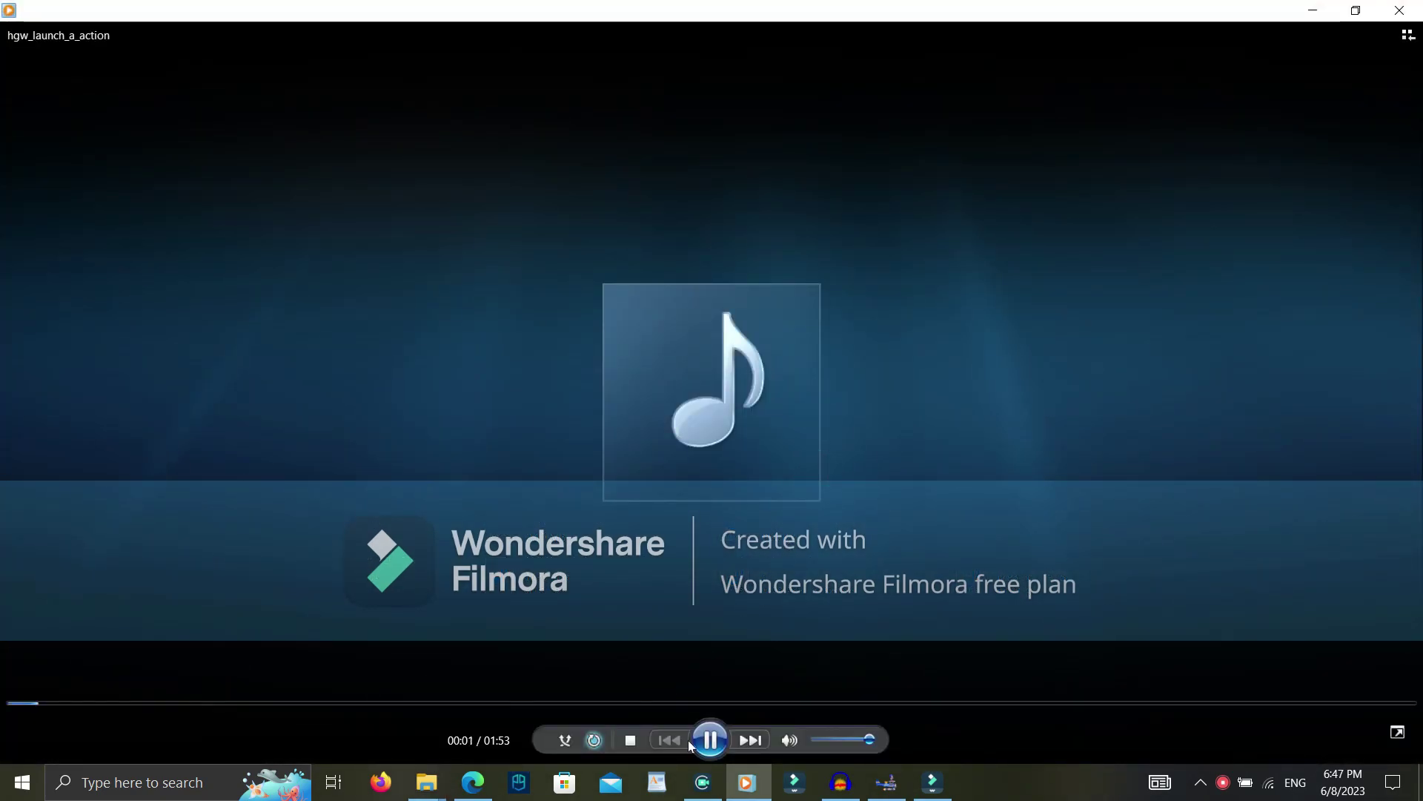
pyautogui.click(758, 794)
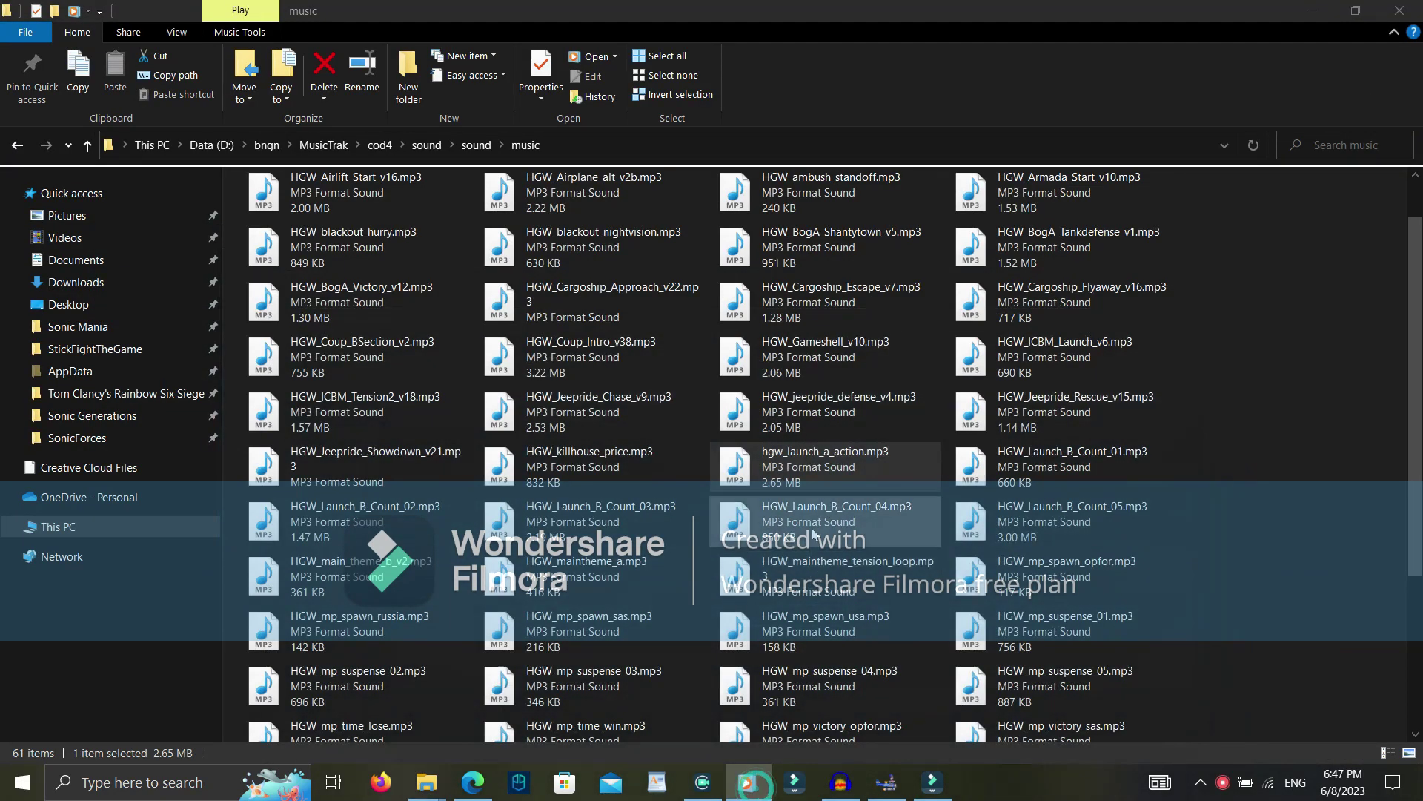
pyautogui.moveTo(815, 467); pyautogui.dragTo(715, 615)
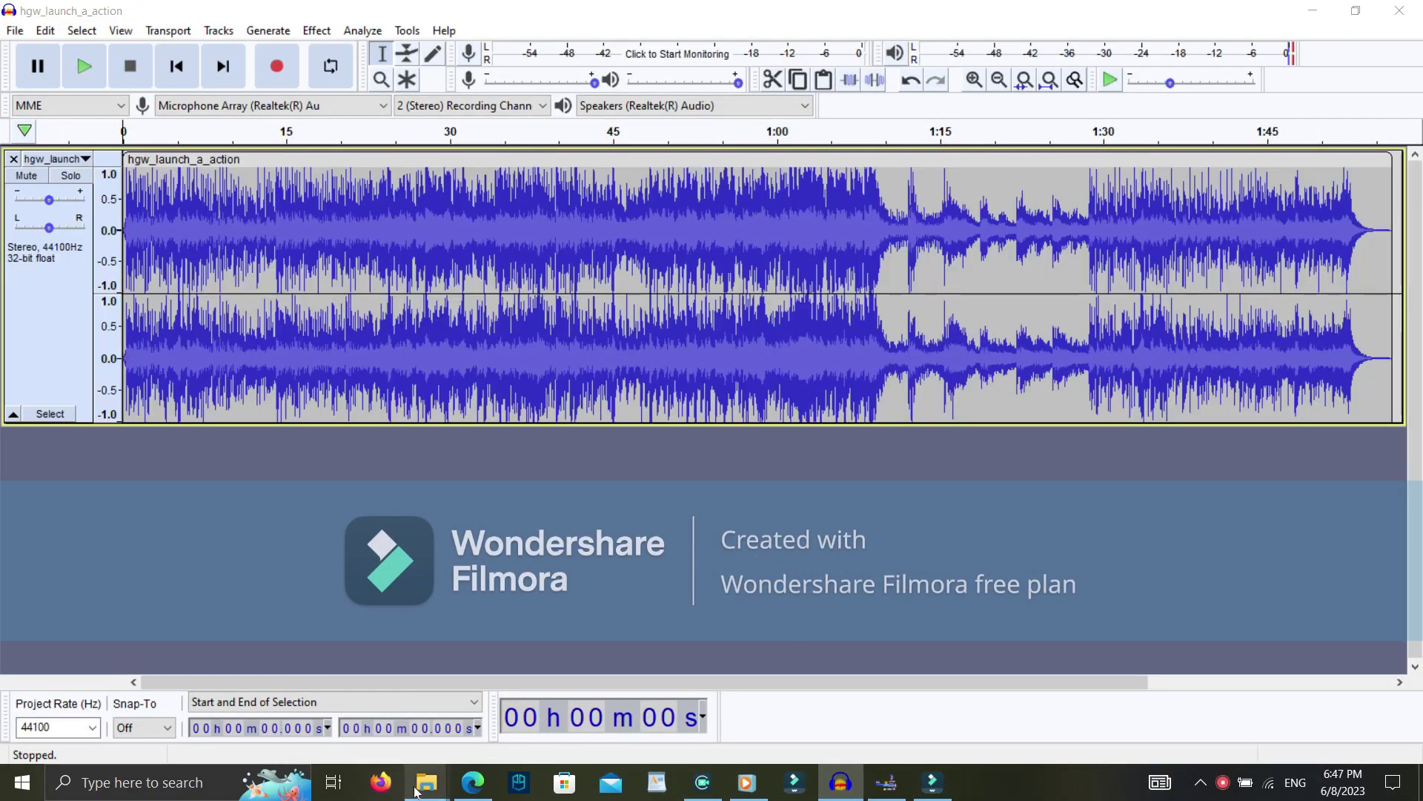
# Pick Pinball.ogg in the CoD But Music mod's Music folder as the name source and return to Audacity
pyautogui.moveTo(419, 785)
pyautogui.click(391, 724)
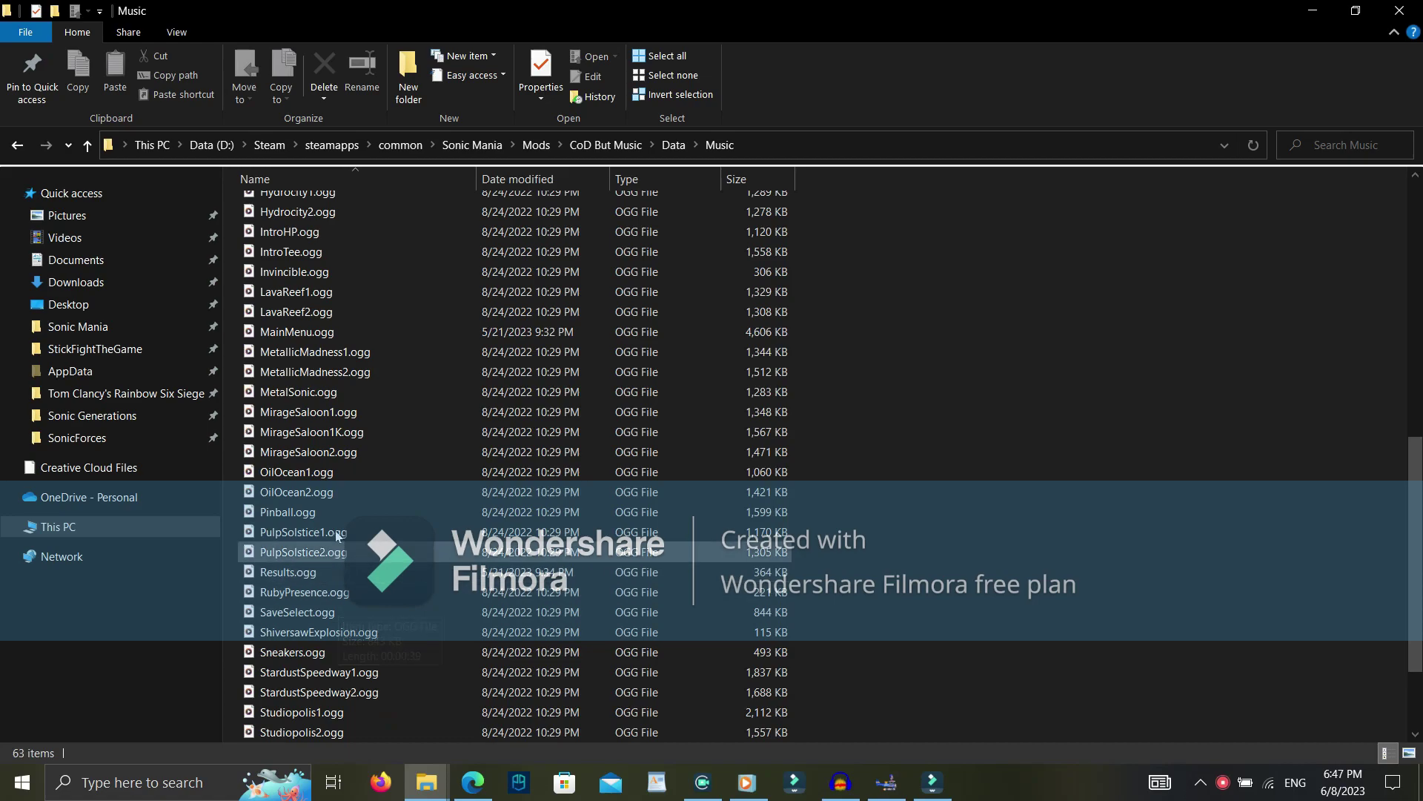
pyautogui.click(284, 515)
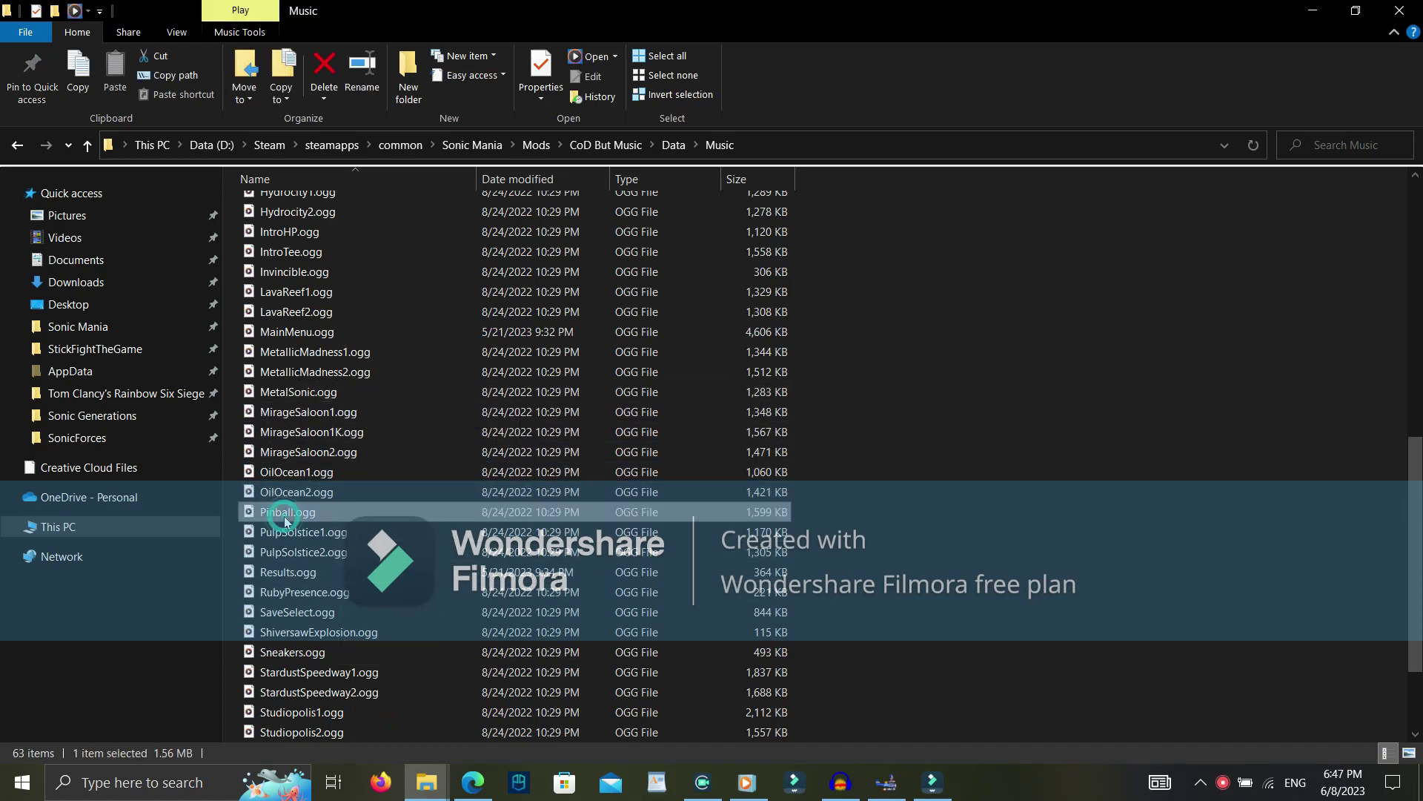
pyautogui.click(1086, 424)
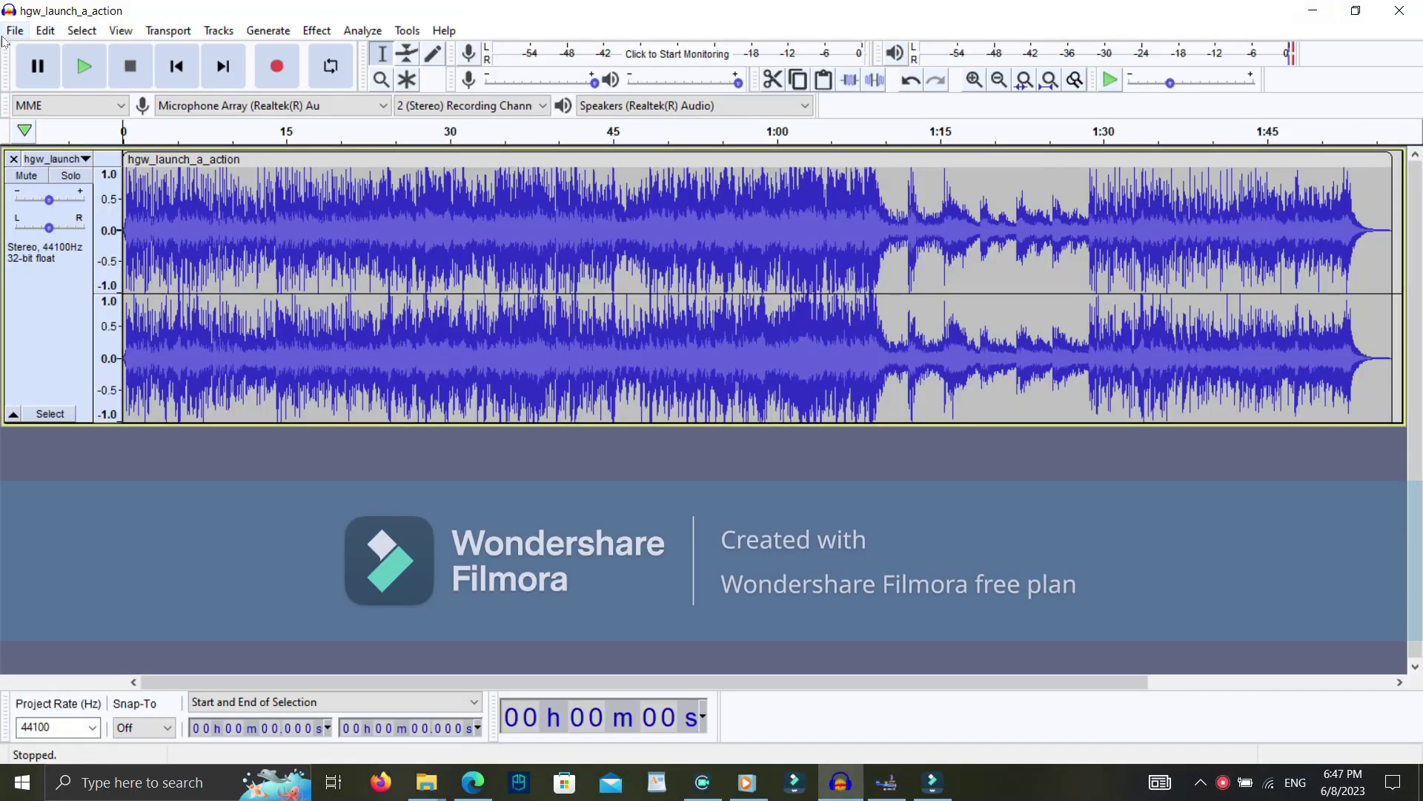
# Paste a second copy of the hgw_launch_a_action clip directly after the end of the first one
pyautogui.click(15, 33)
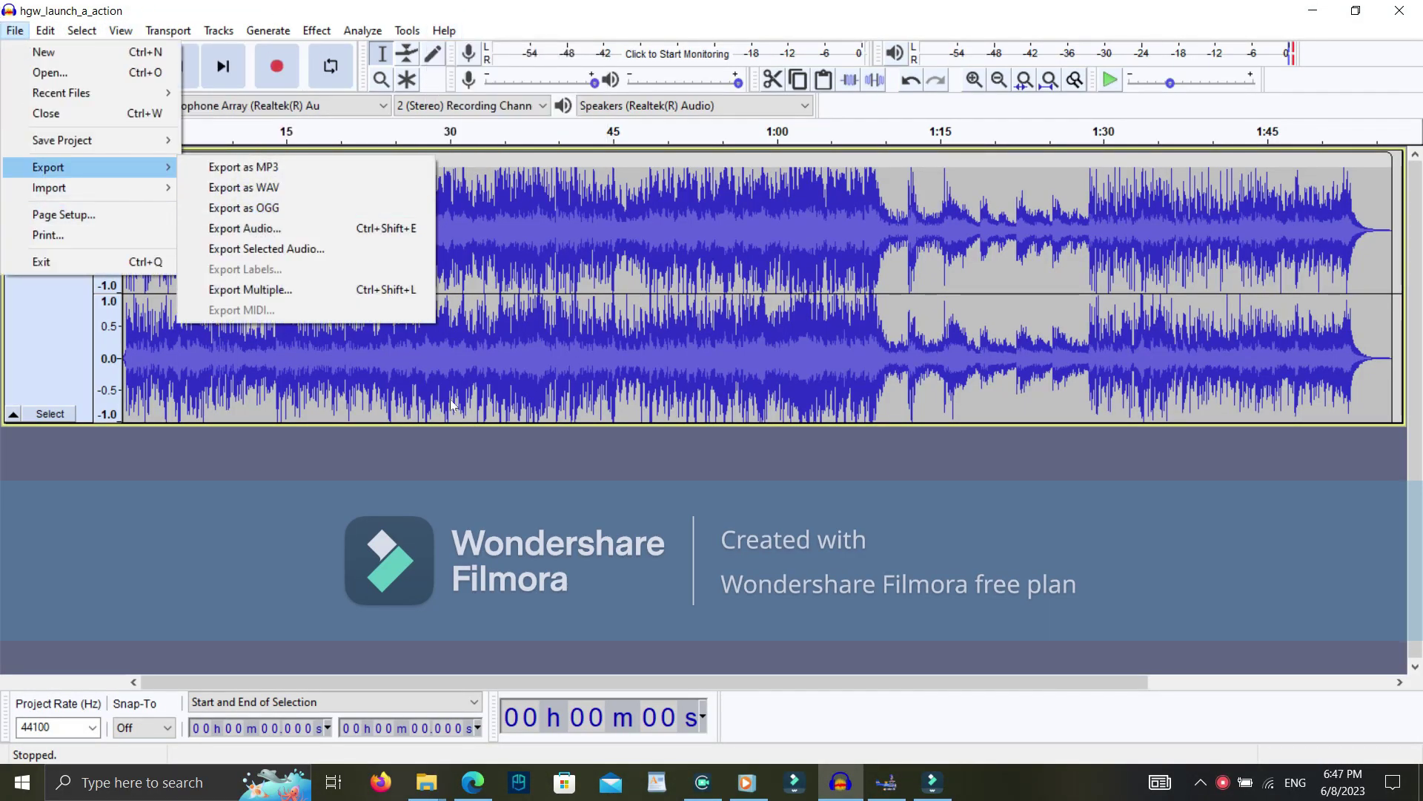
pyautogui.click(1178, 410)
pyautogui.click(1391, 354)
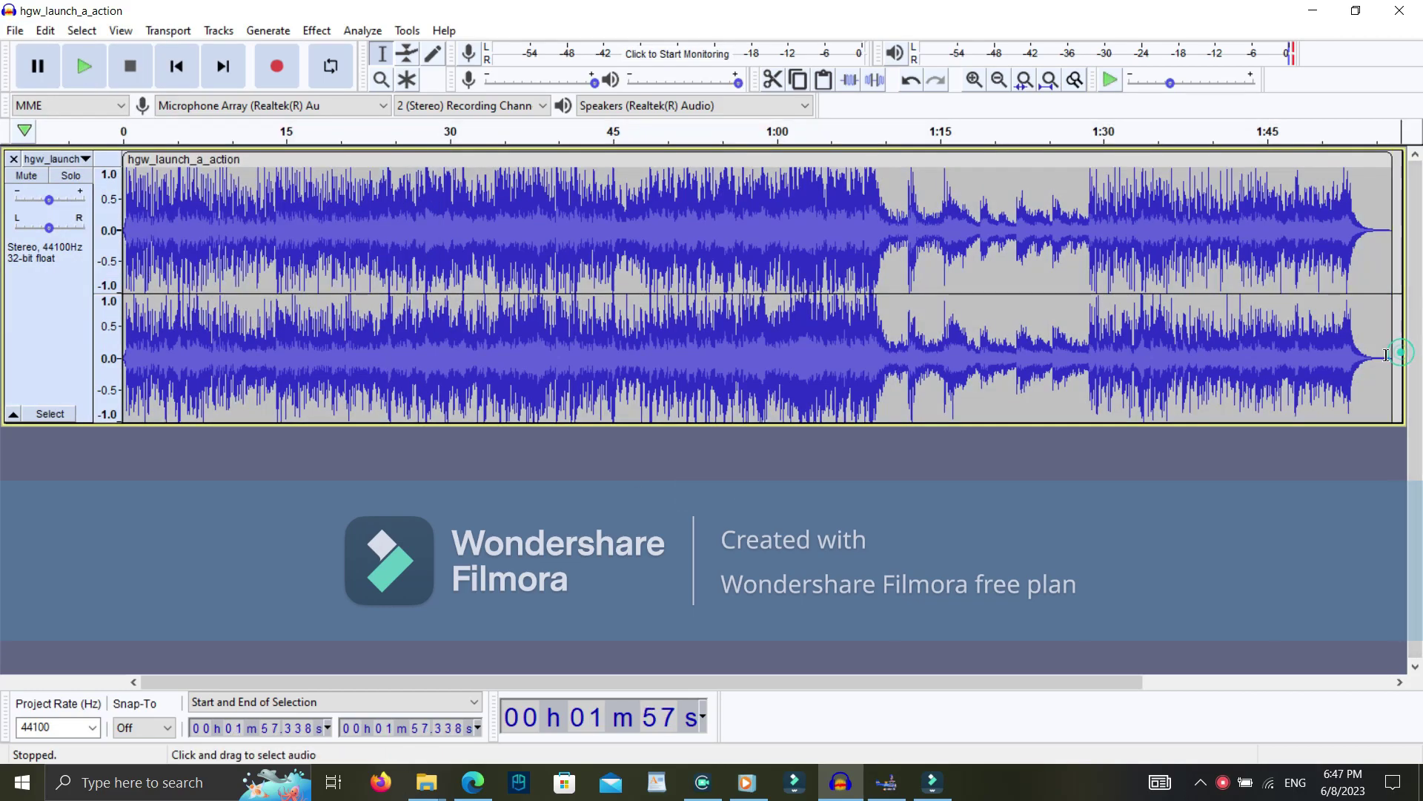
pyautogui.hotkey('ctrl', 'v')
pyautogui.click(1327, 684)
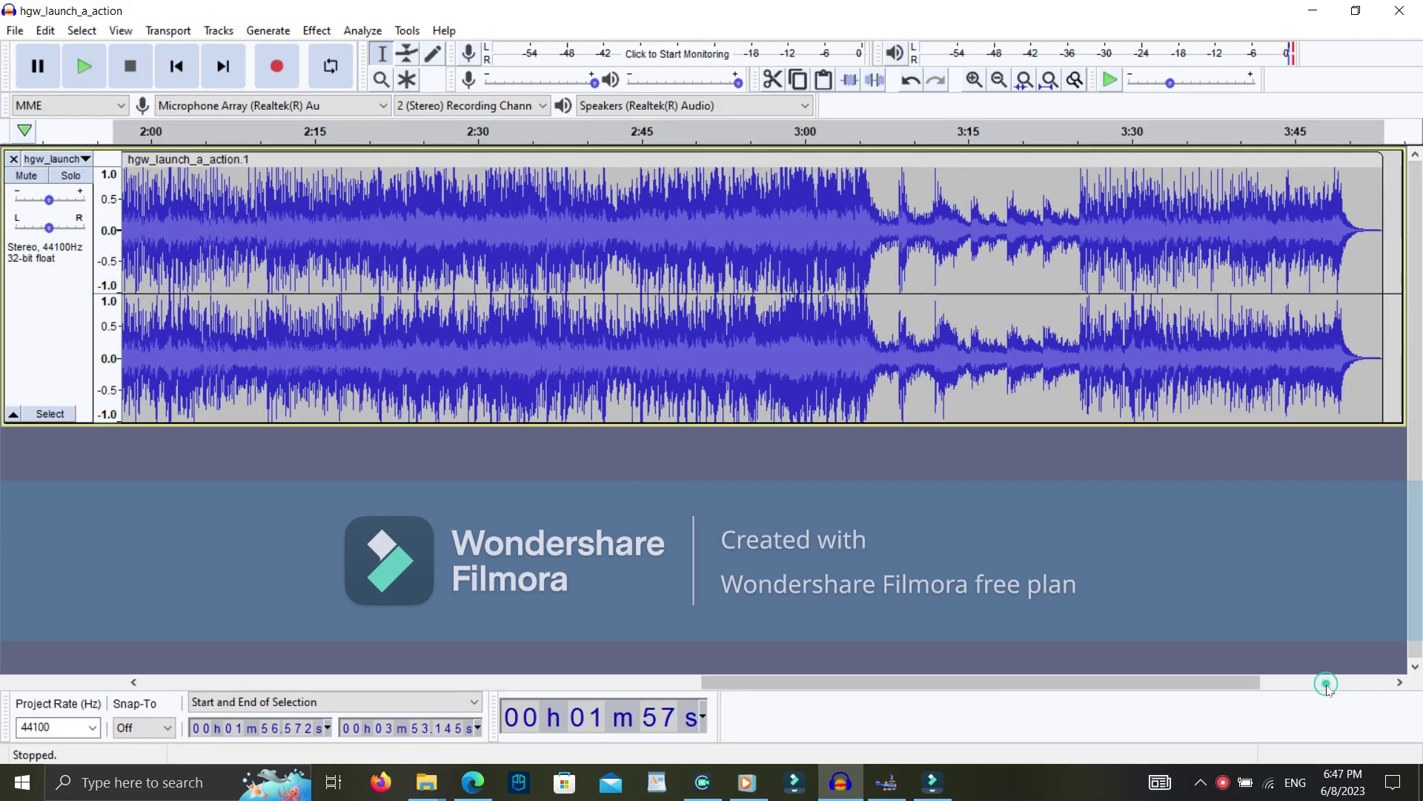
# Return to hgw_launch_a_action in Windows Media Player and skip back to about 00:11
pyautogui.click(747, 782)
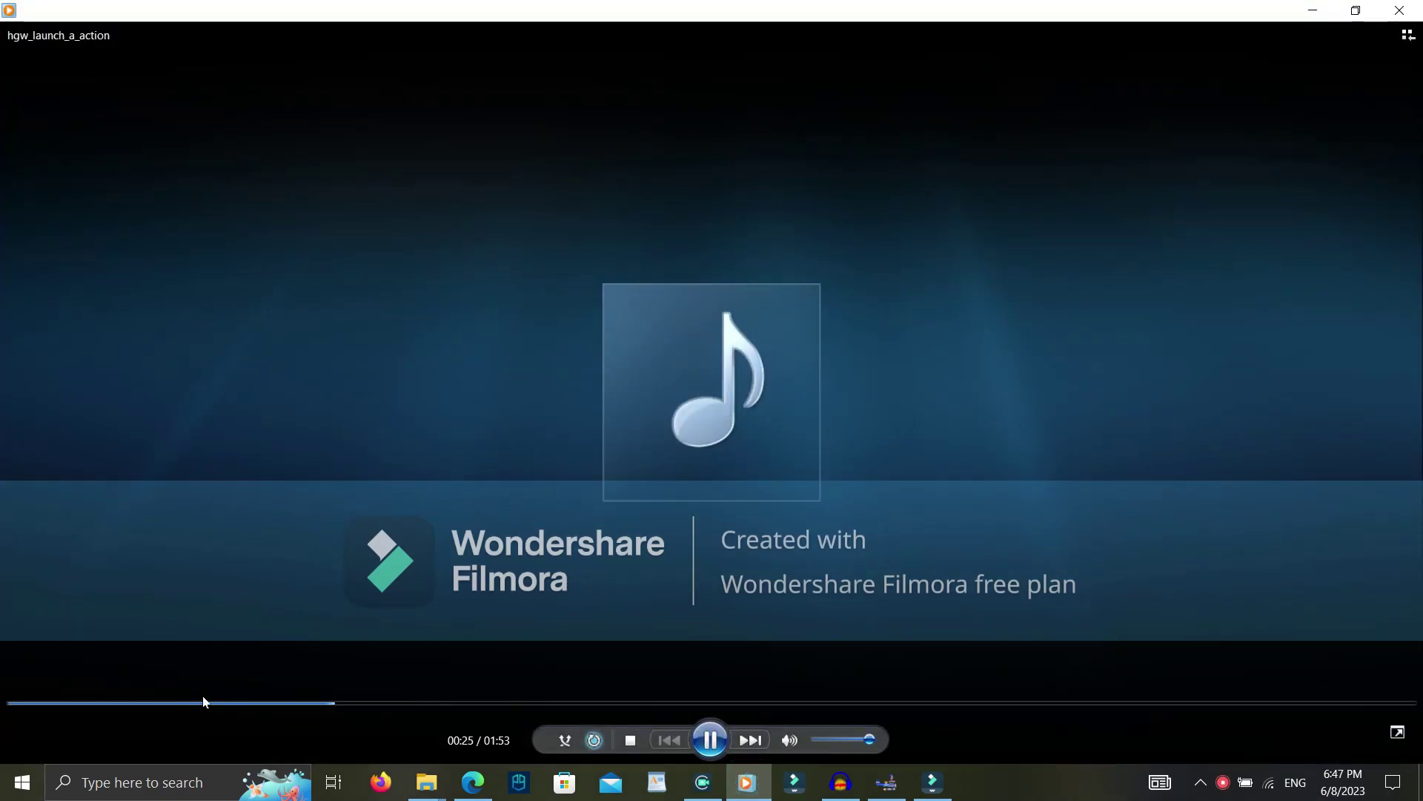
pyautogui.click(271, 706)
pyautogui.click(153, 704)
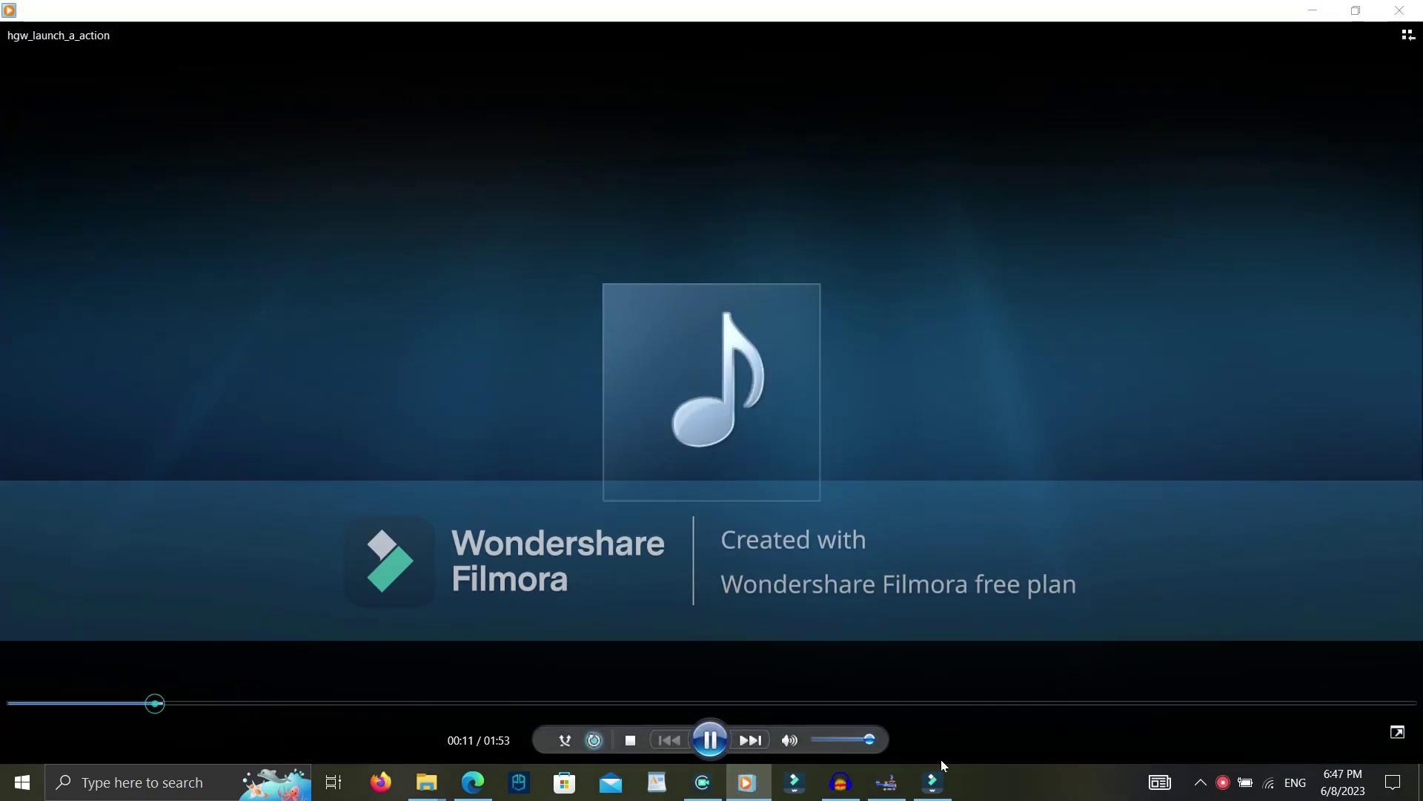
# Switch to Sonic 3 A.I.R Animation Editor and step back and forth through the frames character_sonic_0xc5 to character_sonic_0xc7
pyautogui.click(845, 780)
pyautogui.click(886, 782)
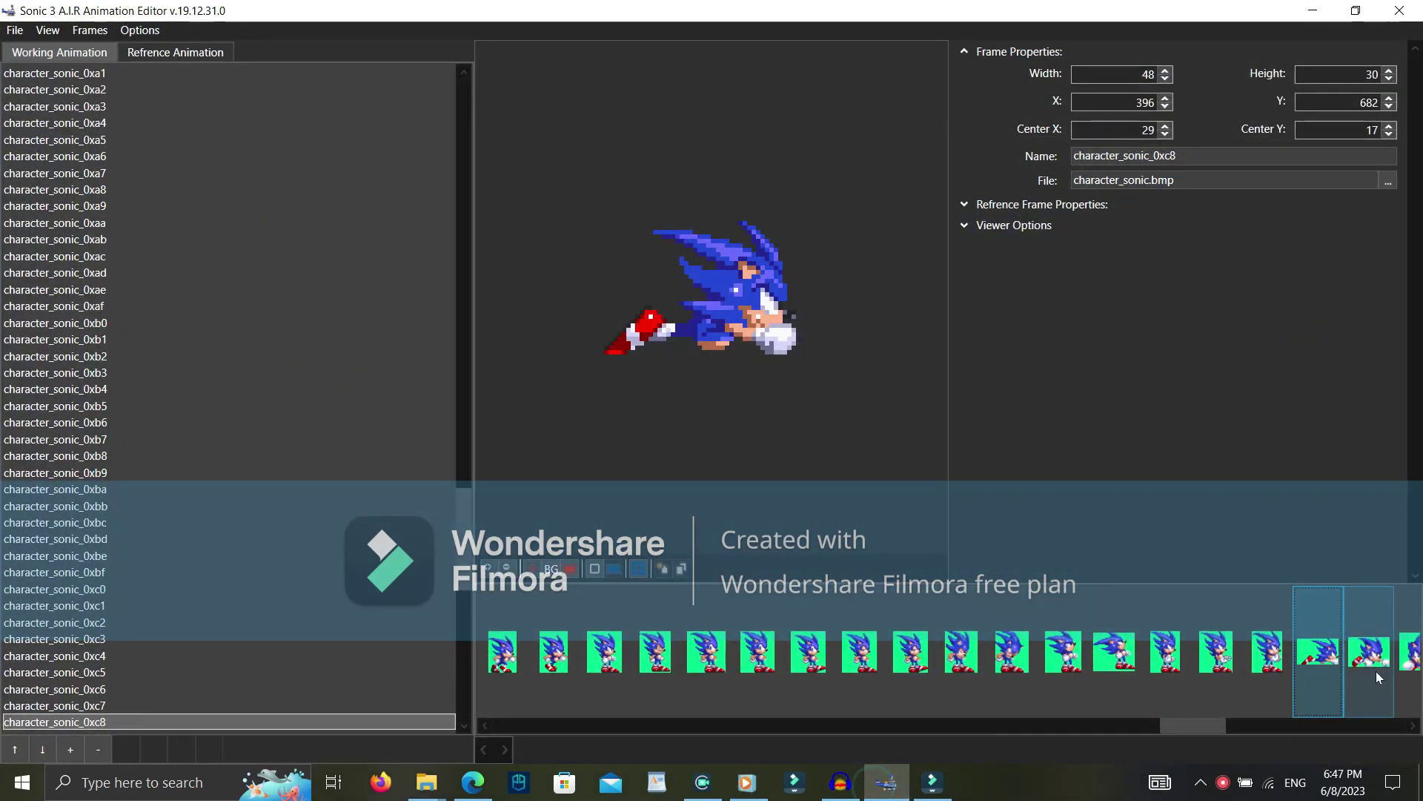
pyautogui.click(1171, 662)
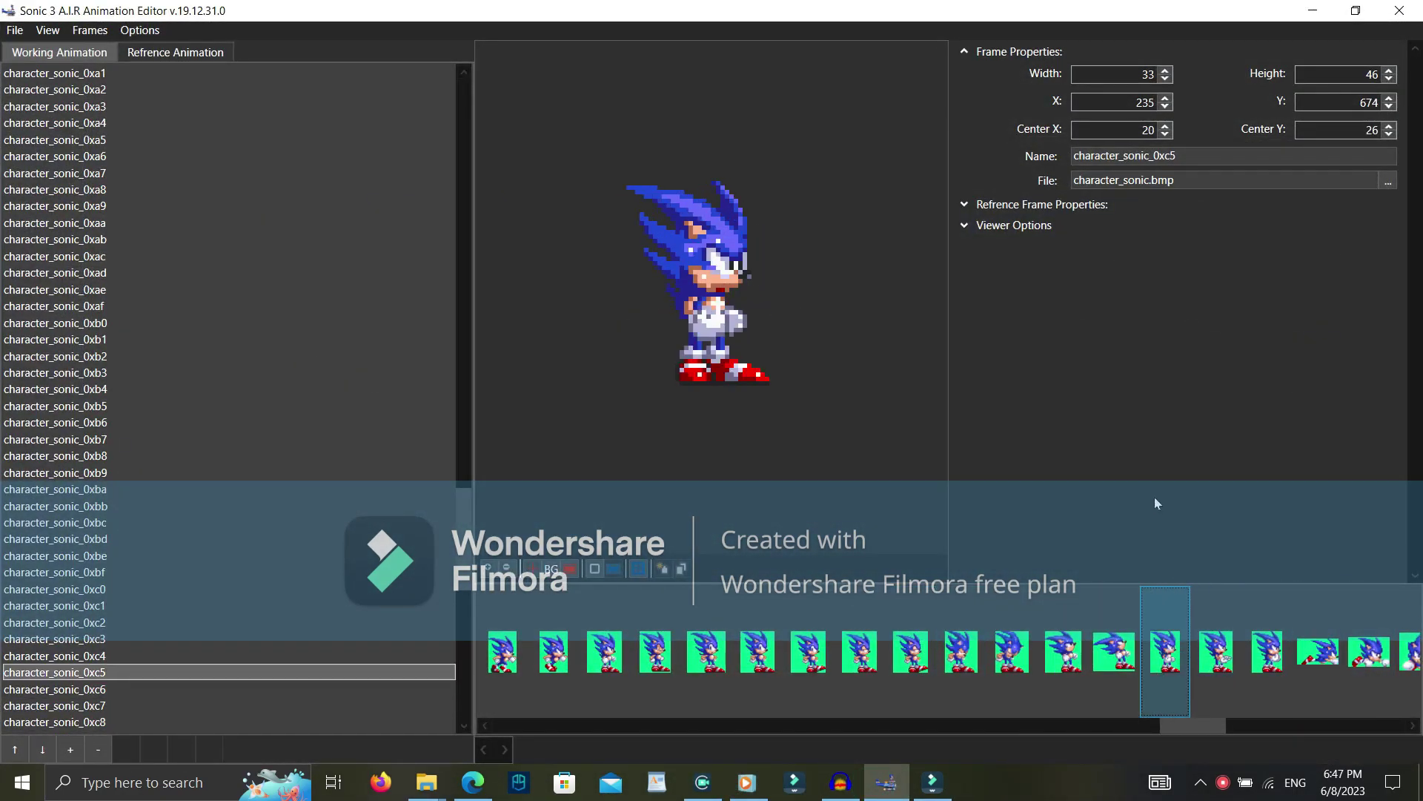
pyautogui.press('Right')
pyautogui.press('Right')
pyautogui.press('Left')
pyautogui.press('Left')
pyautogui.press('Left')
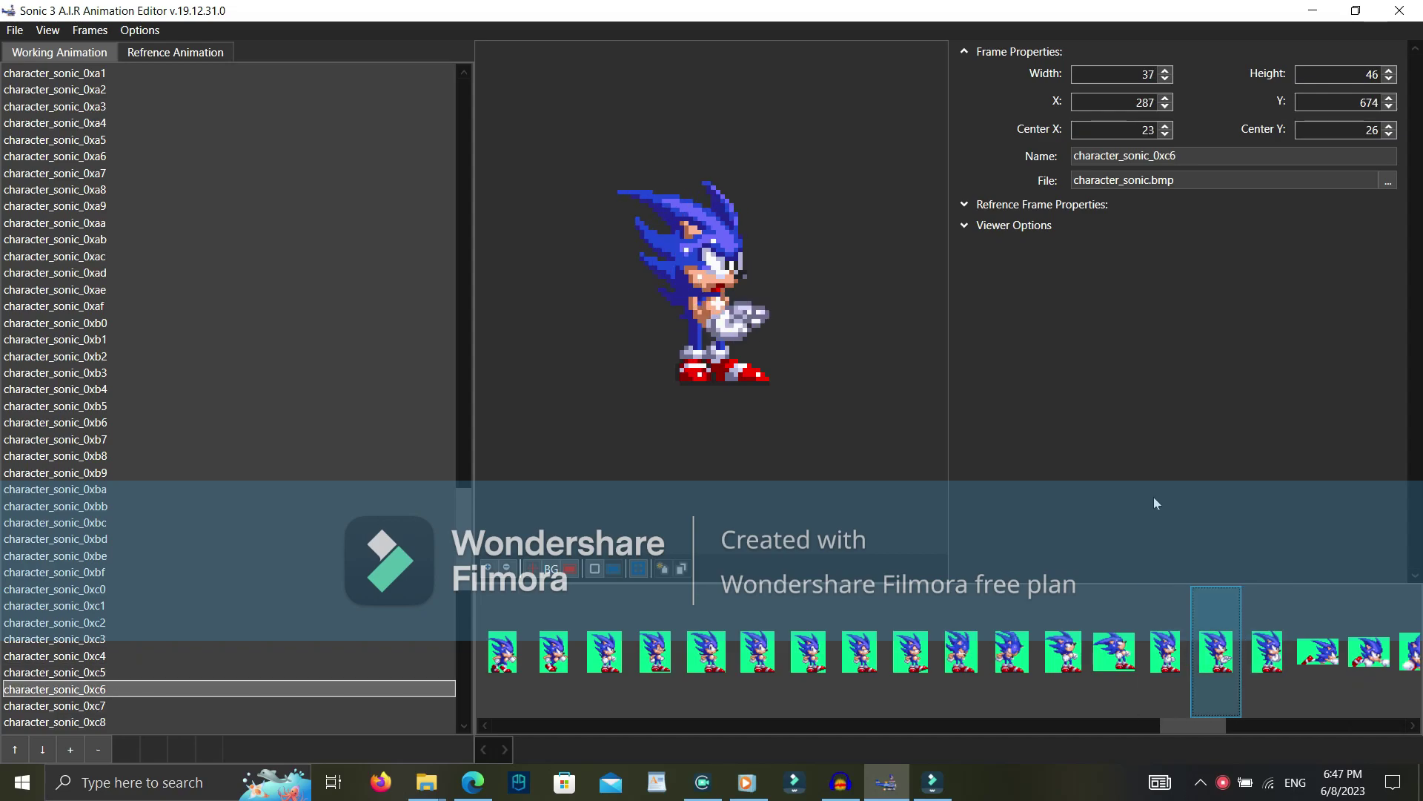
pyautogui.press('Right')
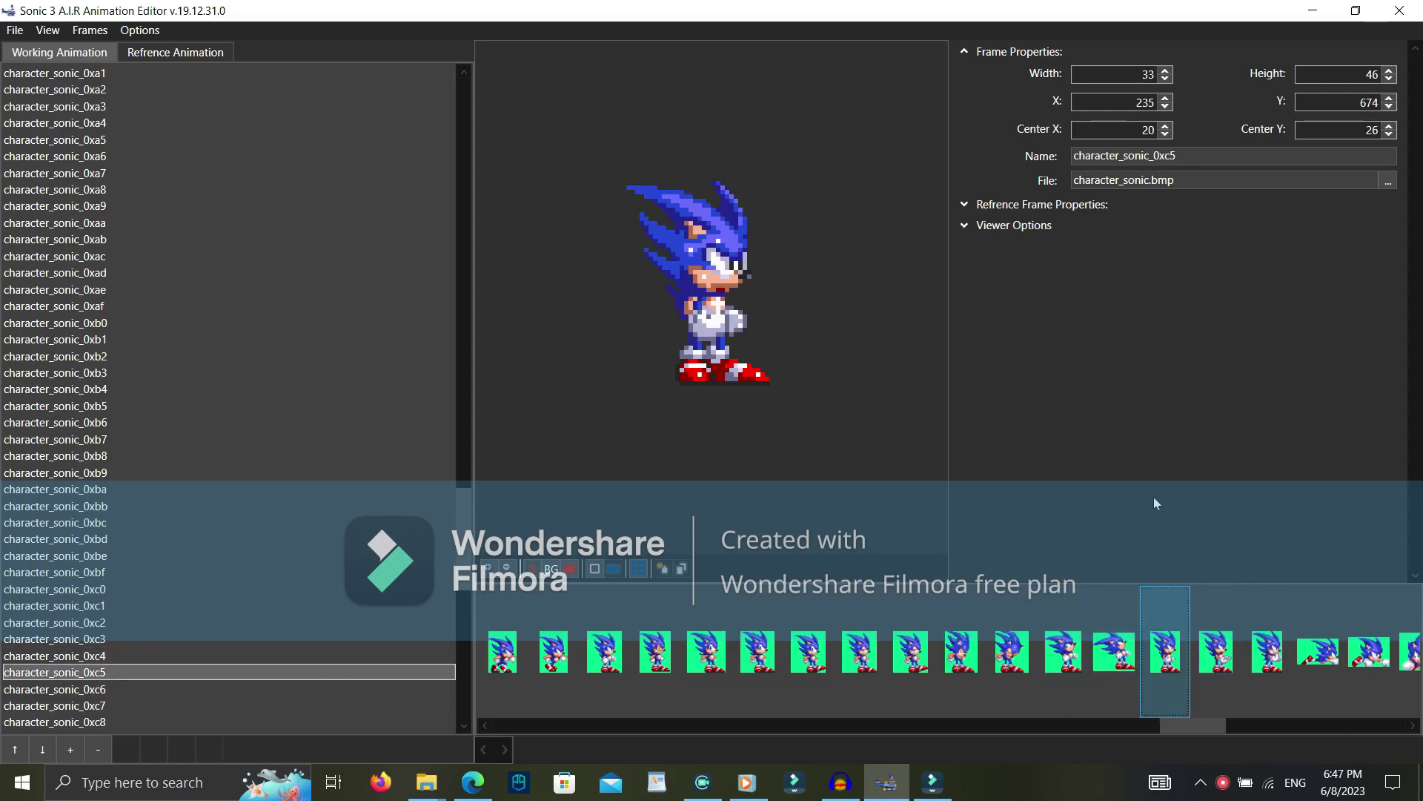
pyautogui.press('Left')
pyautogui.press('Right')
pyautogui.press('Left')
pyautogui.press('Right')
pyautogui.press('Right')
pyautogui.press('Left')
pyautogui.press('Right')
pyautogui.press('Left')
pyautogui.press('Right')
pyautogui.press('Left')
pyautogui.press('Right')
pyautogui.press('Right')
pyautogui.press('Left')
pyautogui.press('Right')
pyautogui.press('Left')
pyautogui.press('Left')
pyautogui.press('Right')
pyautogui.press('Right')
pyautogui.press('Left')
pyautogui.press('Right')
pyautogui.press('Left')
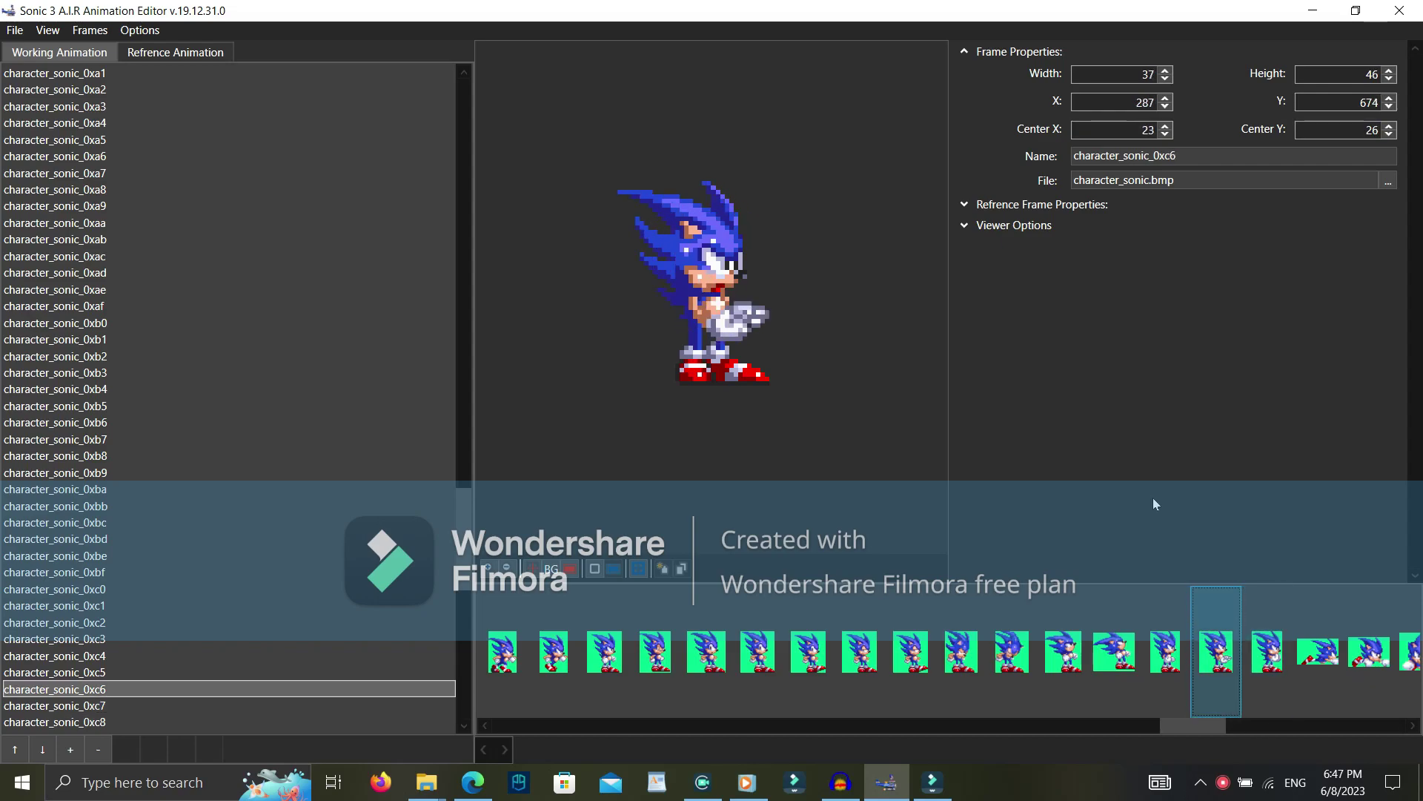
pyautogui.press('Right')
pyautogui.press('Left')
pyautogui.press('Right')
pyautogui.press('Right')
pyautogui.press('Left')
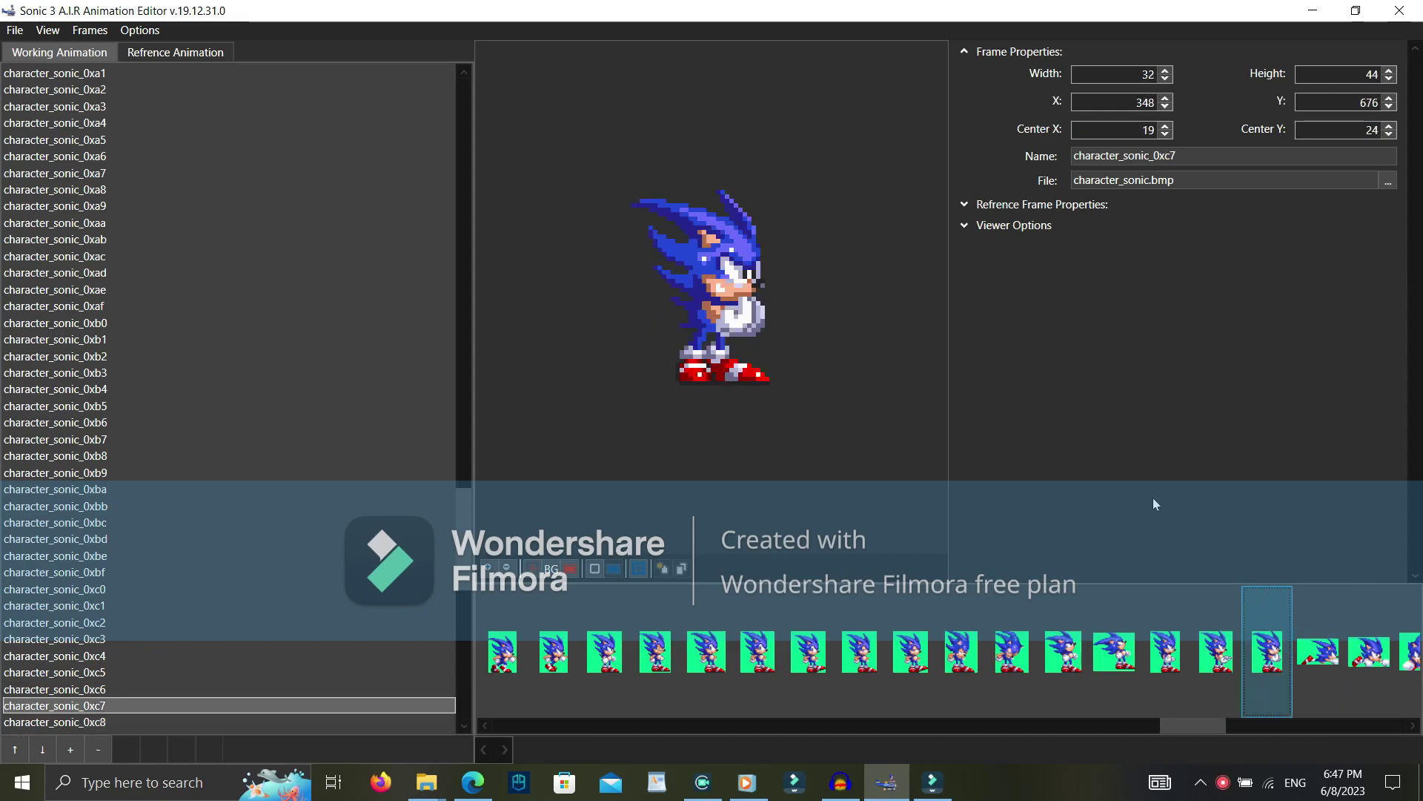
# Step forward to the frame character_sonic_0xc8 in the animation editor and switch back to Audacity
pyautogui.press('Right')
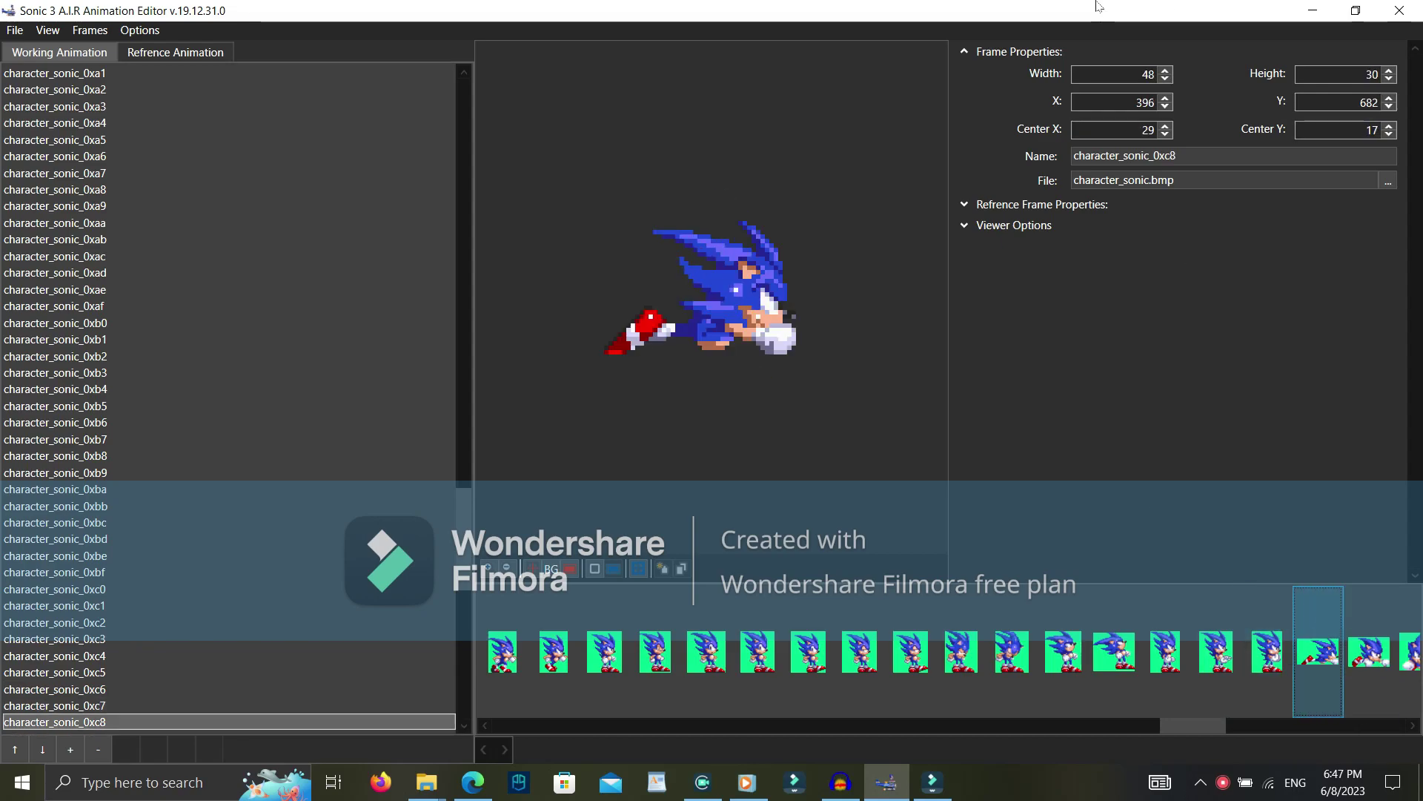
pyautogui.click(1314, 12)
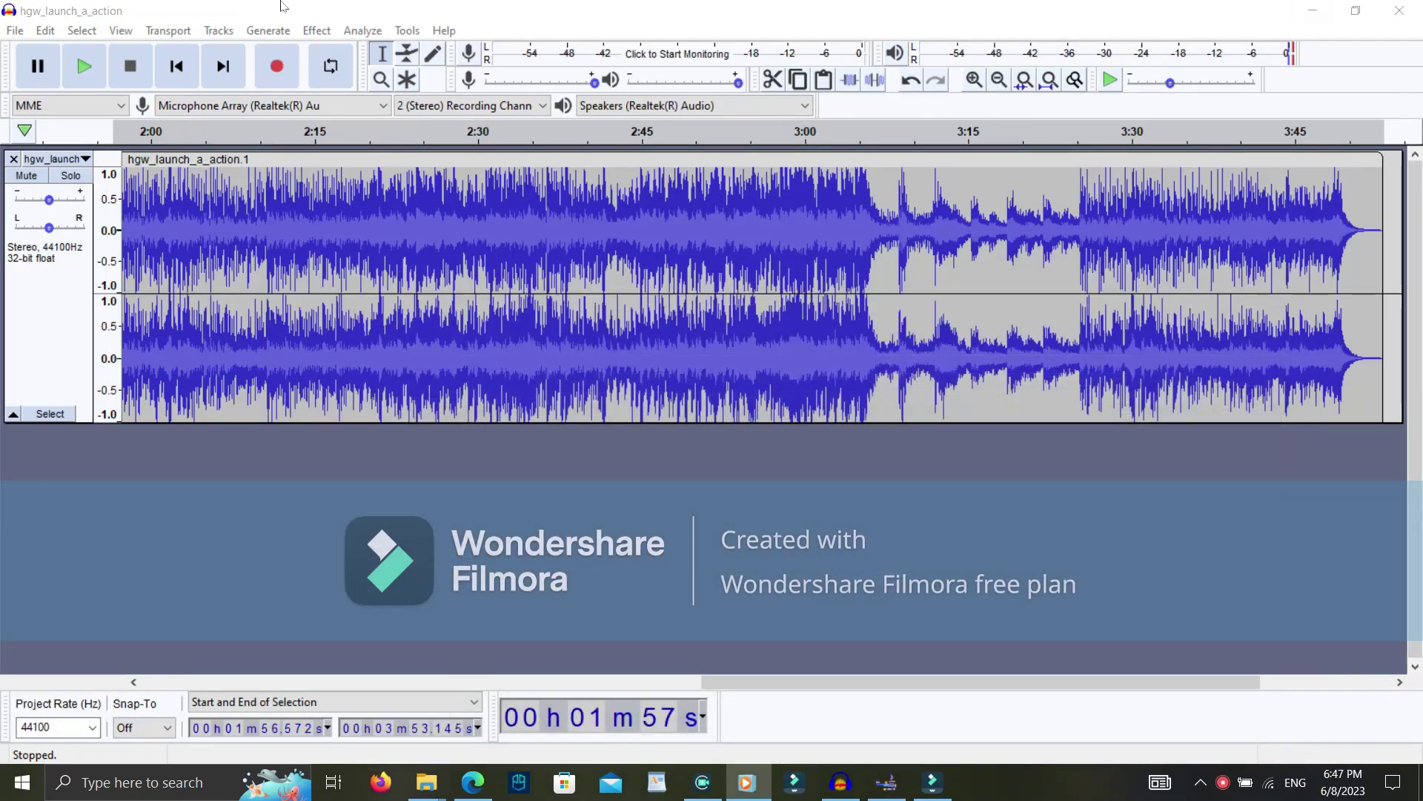
pyautogui.click(15, 30)
pyautogui.moveTo(53, 172)
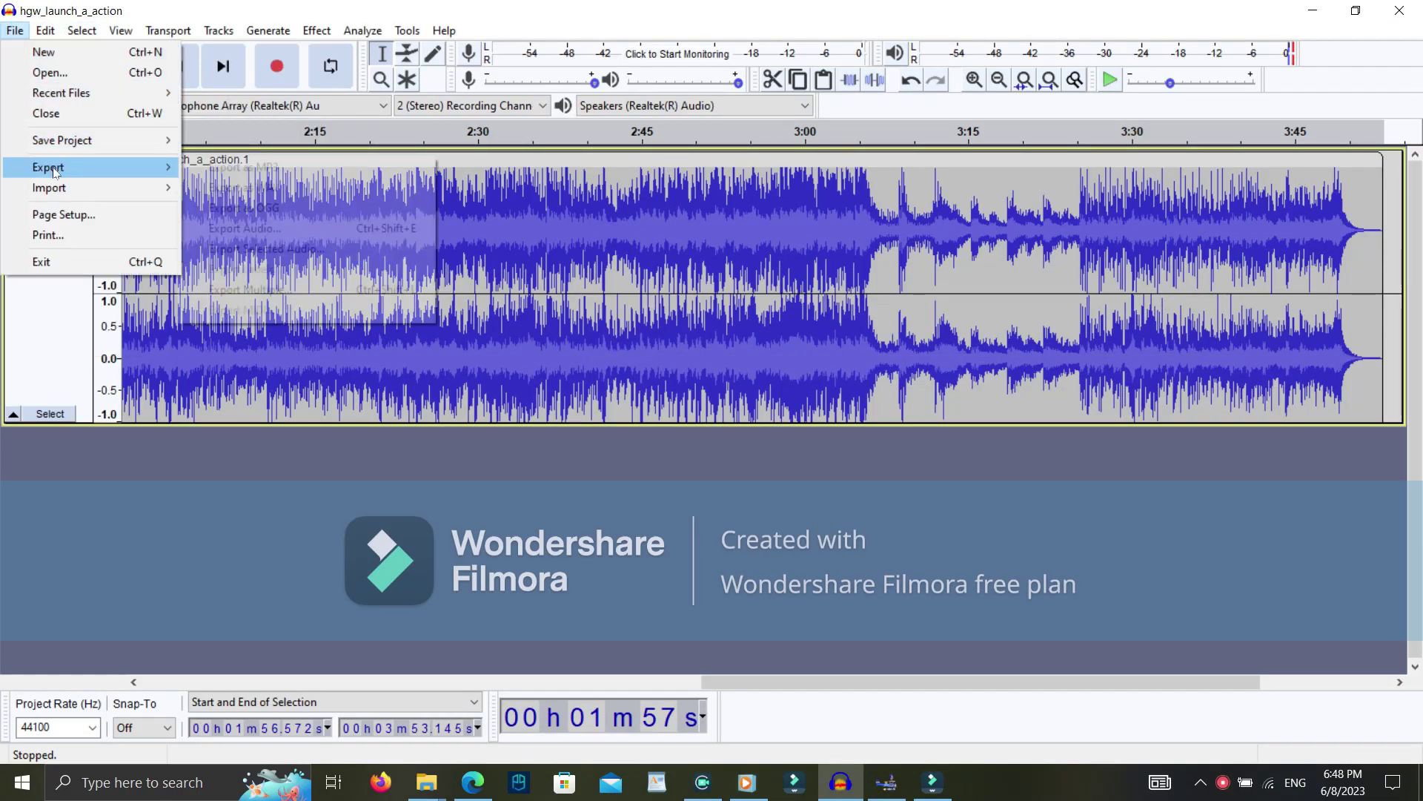
pyautogui.click(1081, 511)
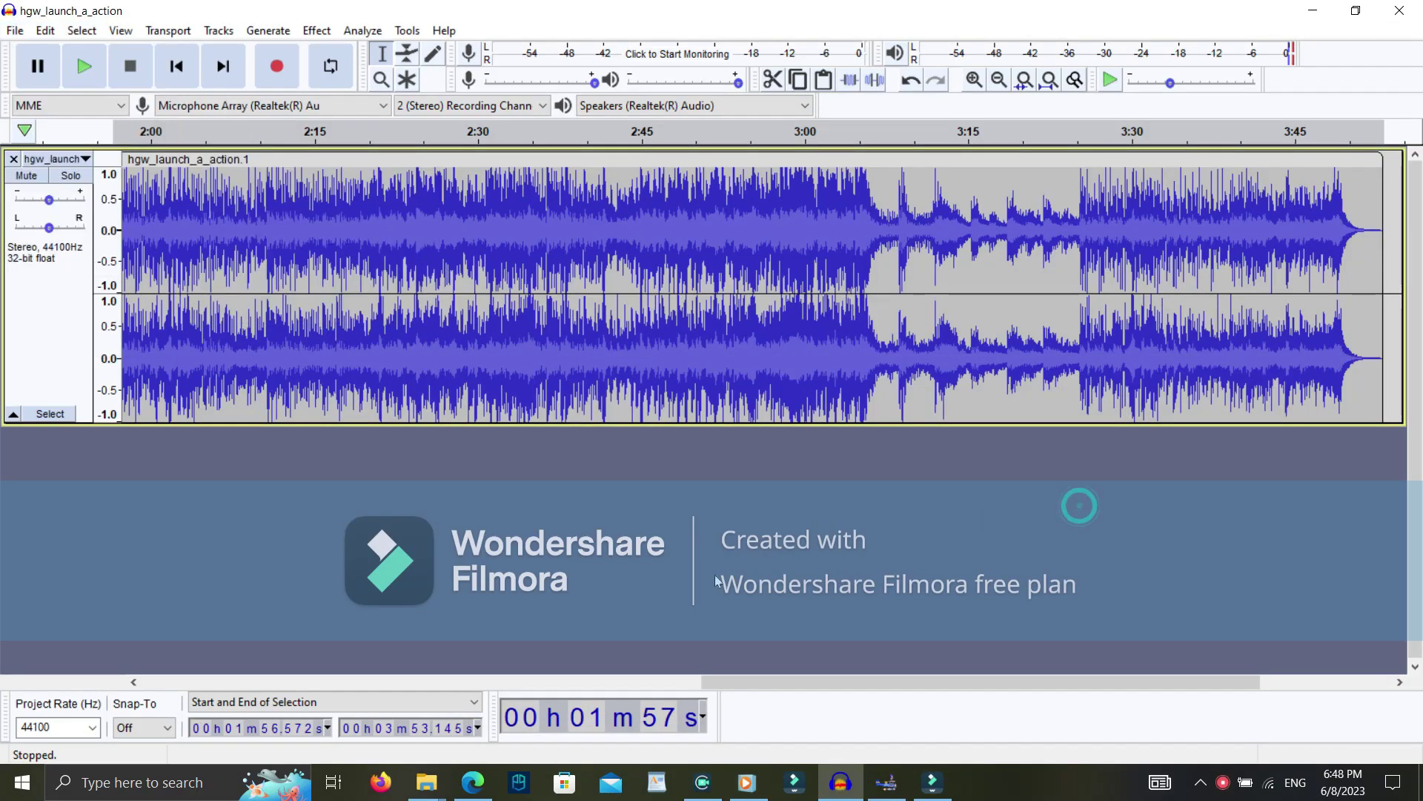
# Export the doubled hgw_launch_a_action track to the Desktop as an Ogg Vorbis file named Pinballogg, and undo the edits until the project is empty
pyautogui.click(323, 686)
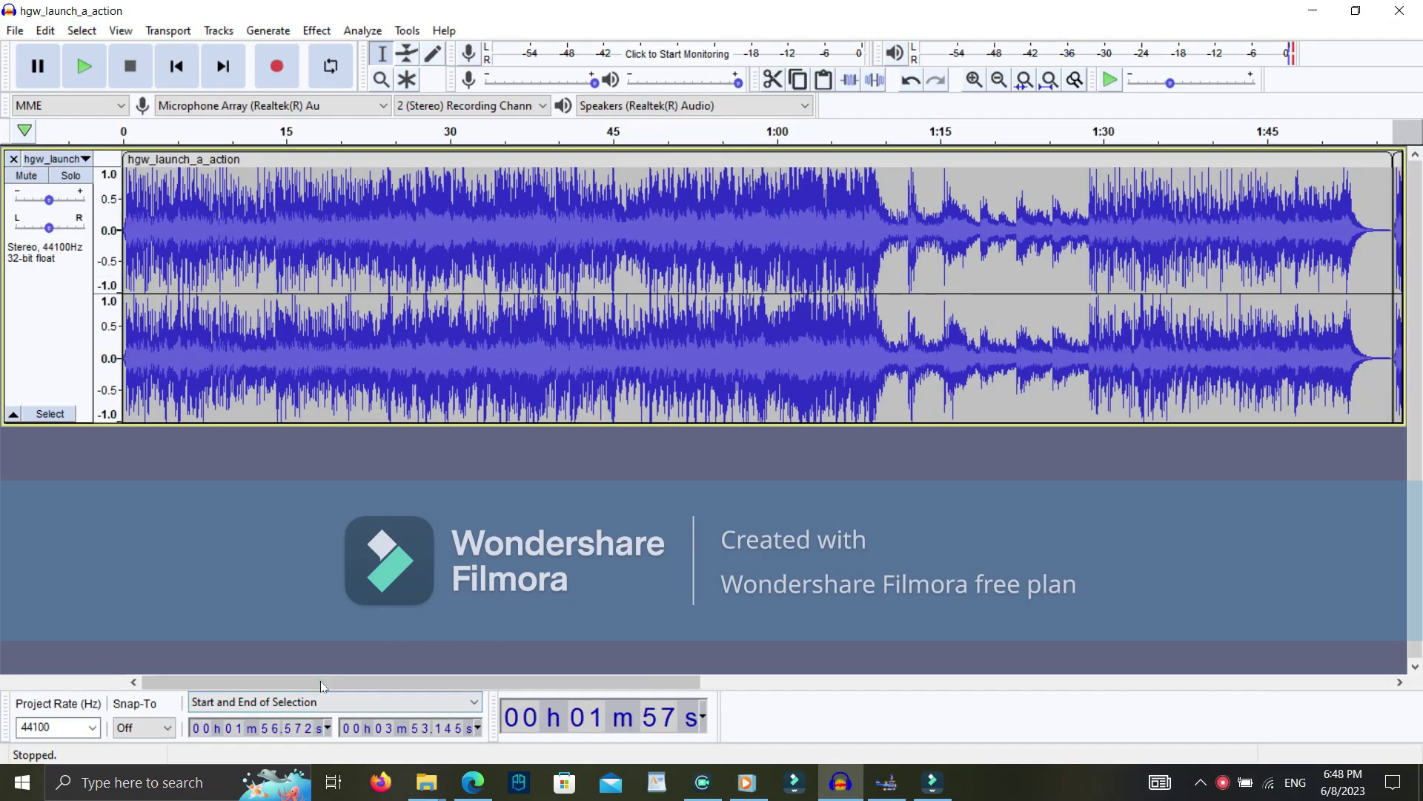
pyautogui.click(15, 30)
pyautogui.moveTo(112, 167)
pyautogui.click(391, 212)
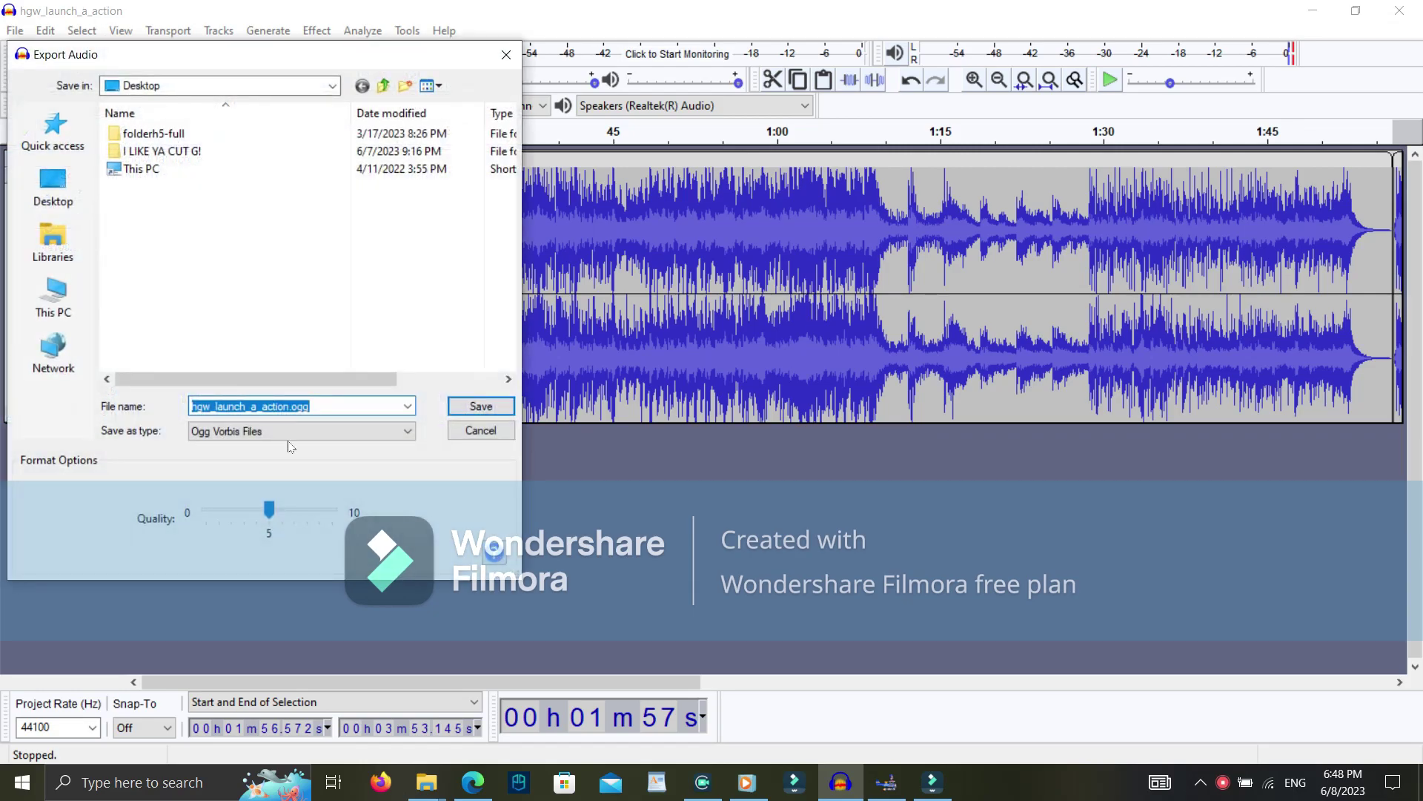
pyautogui.write('Pritnal')
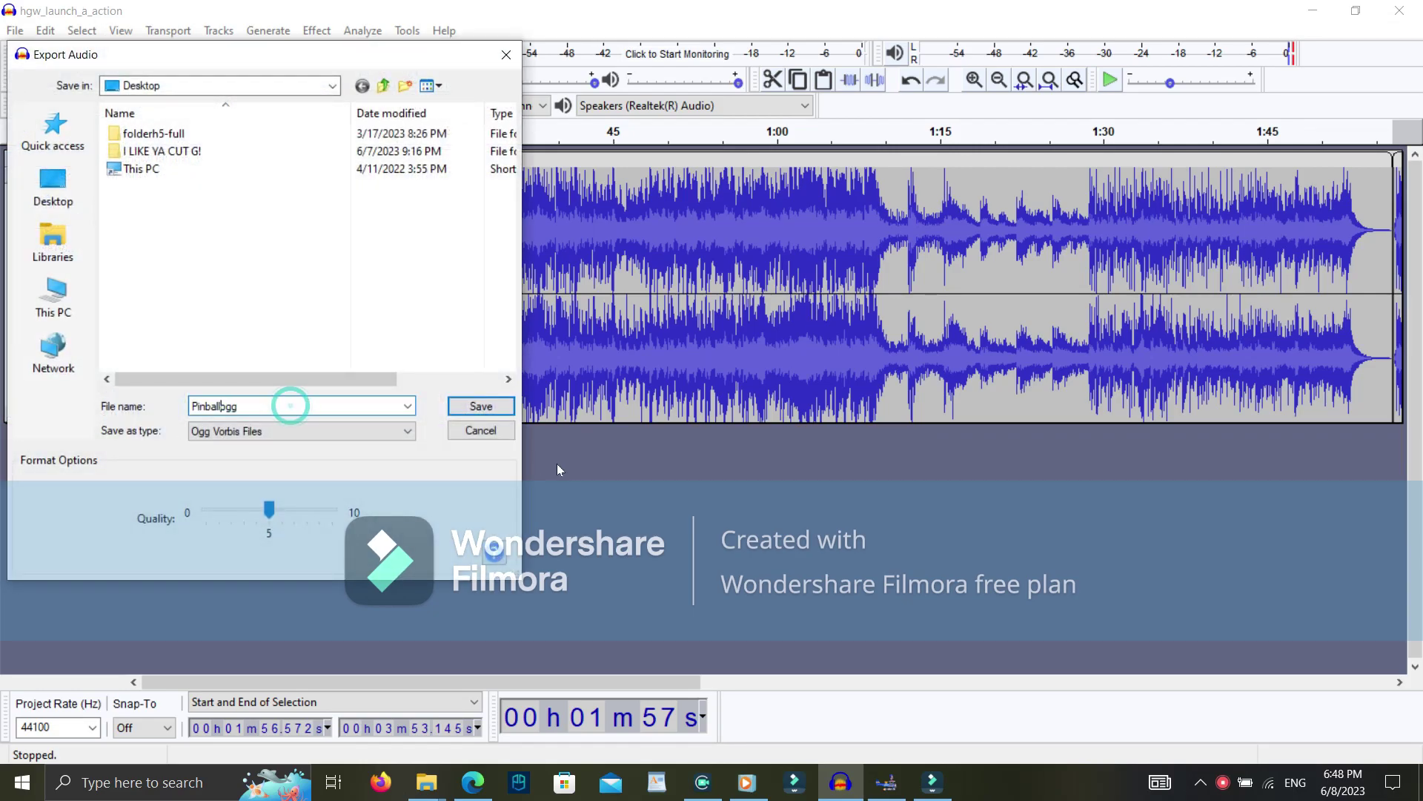
pyautogui.press('Return')
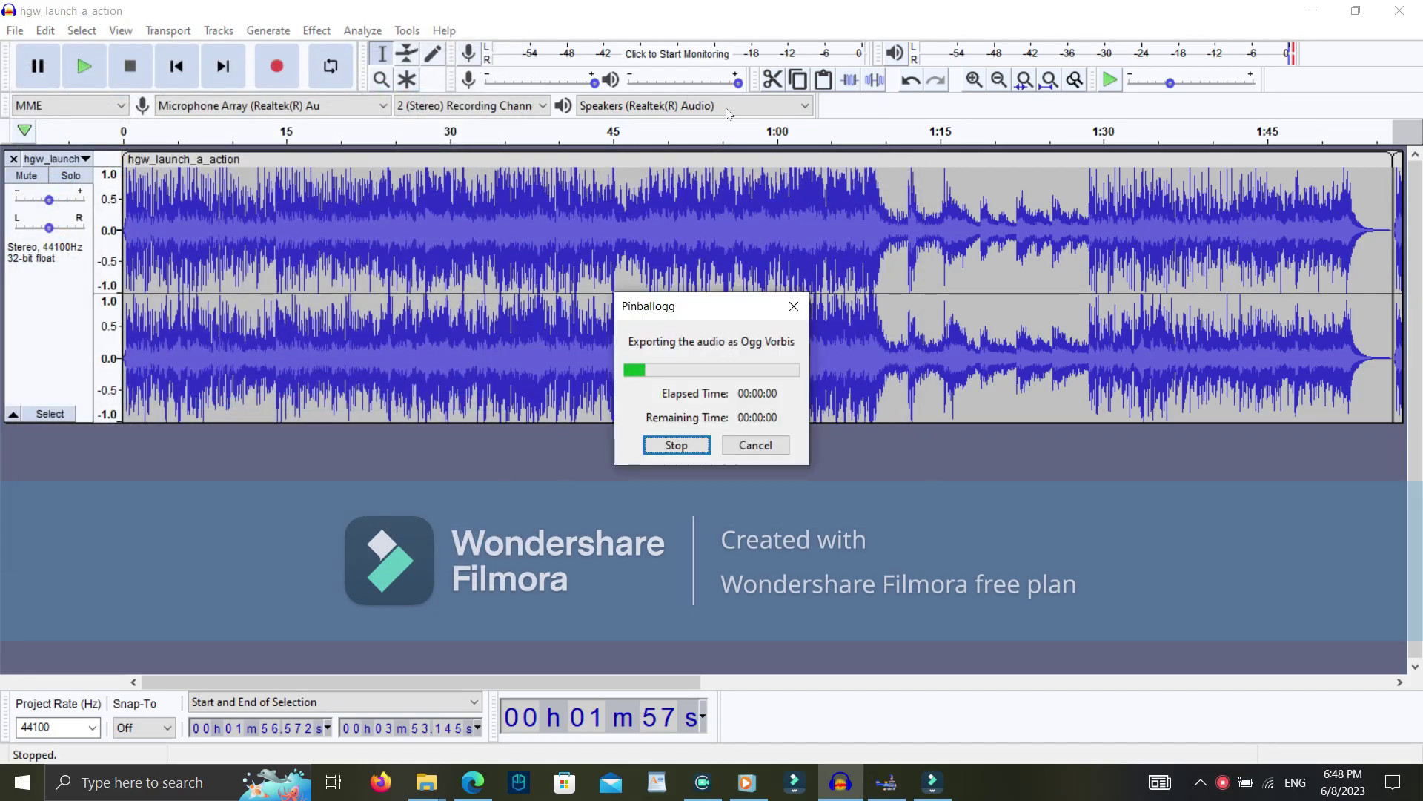
pyautogui.click(911, 80)
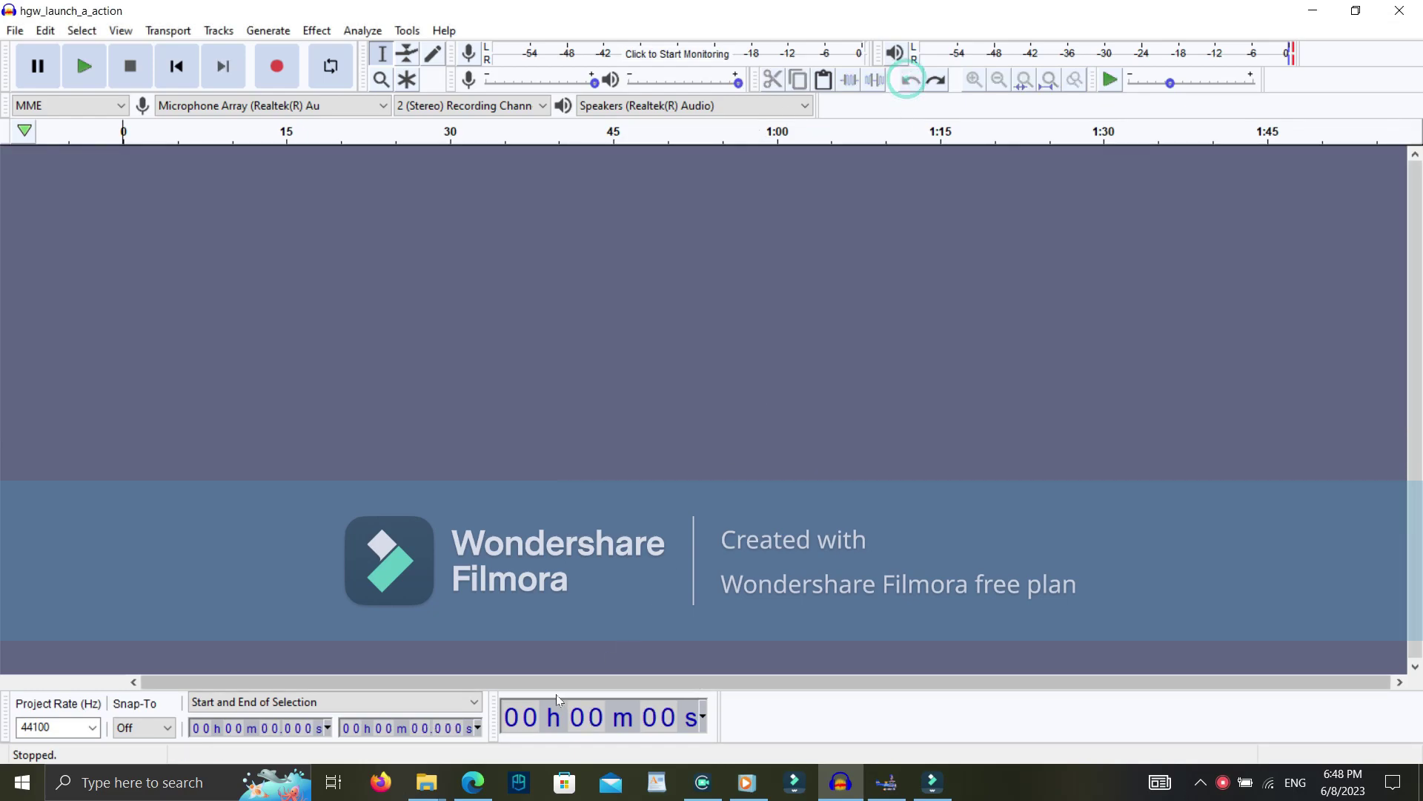
# Check the track list in the CoD But Music mod's Music folder and return to Audacity
pyautogui.click(427, 788)
pyautogui.click(317, 703)
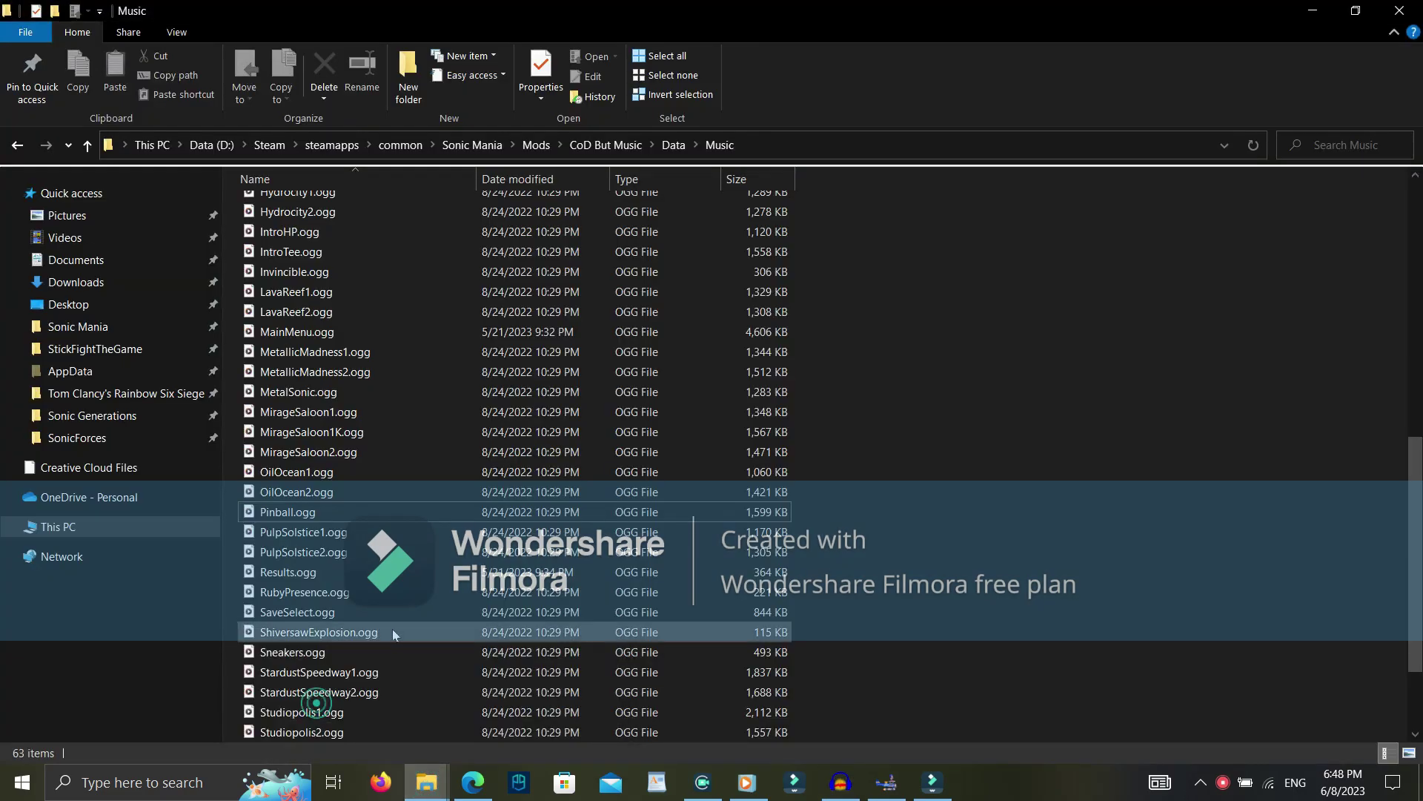
pyautogui.click(1308, 10)
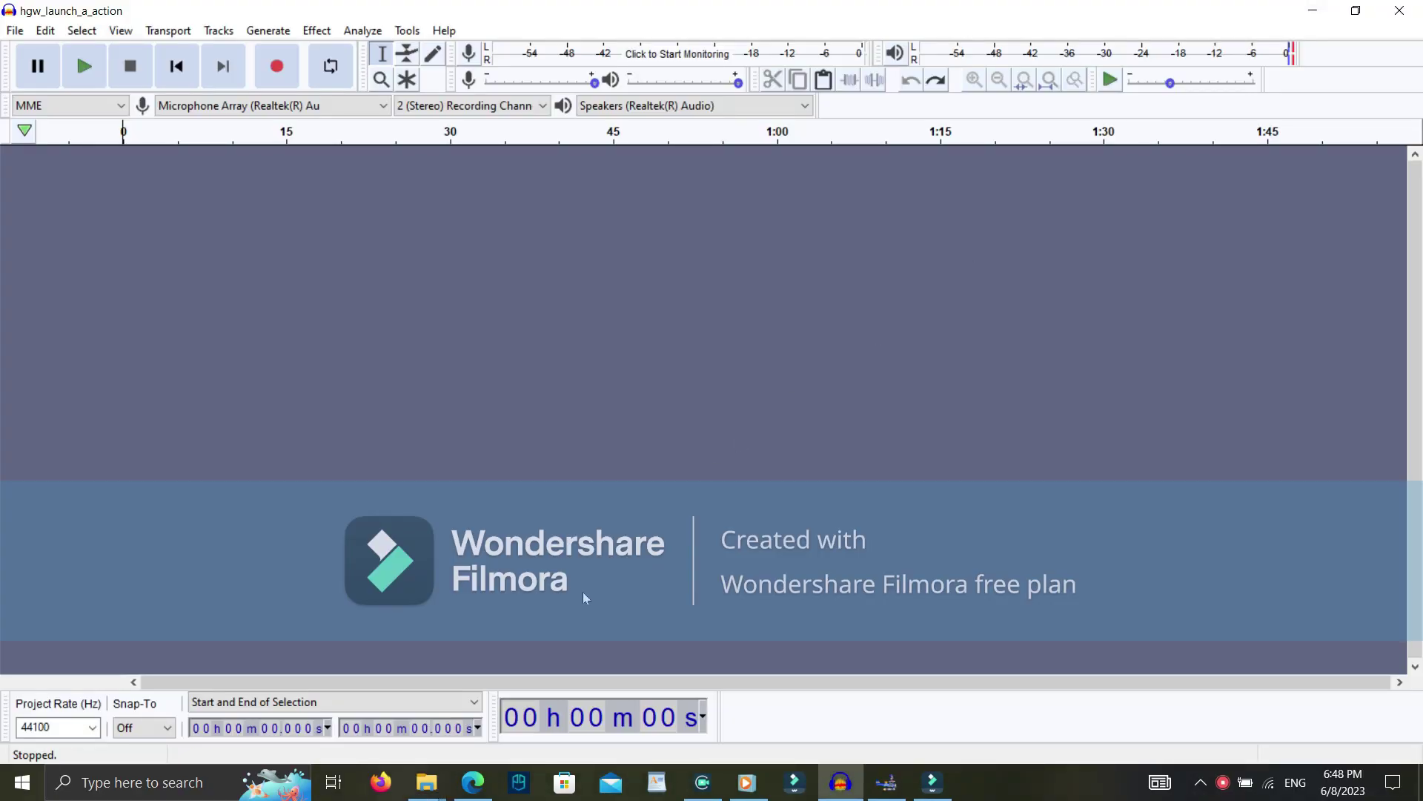
# Switch to the cod4 music folder in File Explorer and go up to the MusicTrak folder
pyautogui.click(427, 783)
pyautogui.click(496, 717)
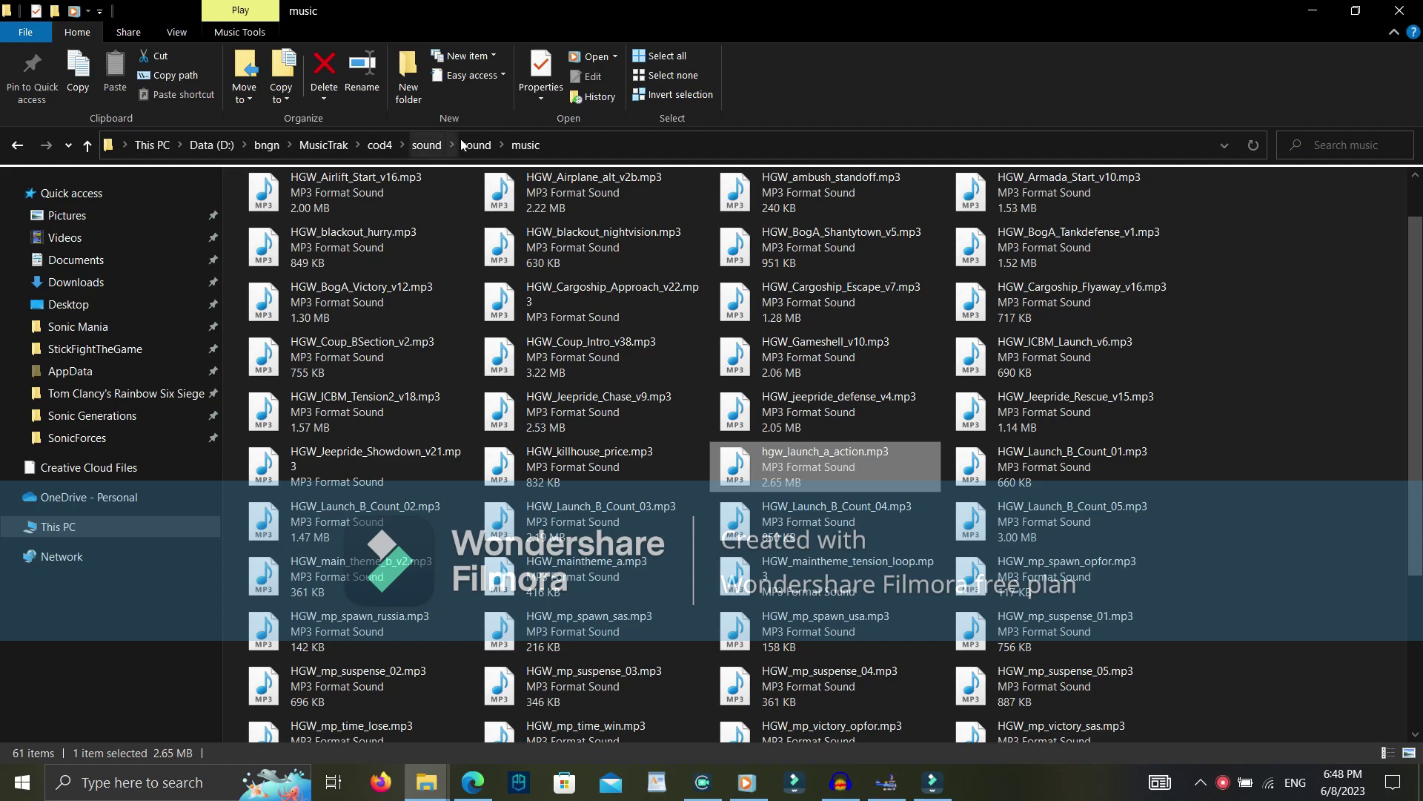
pyautogui.click(438, 145)
pyautogui.click(378, 145)
pyautogui.click(329, 146)
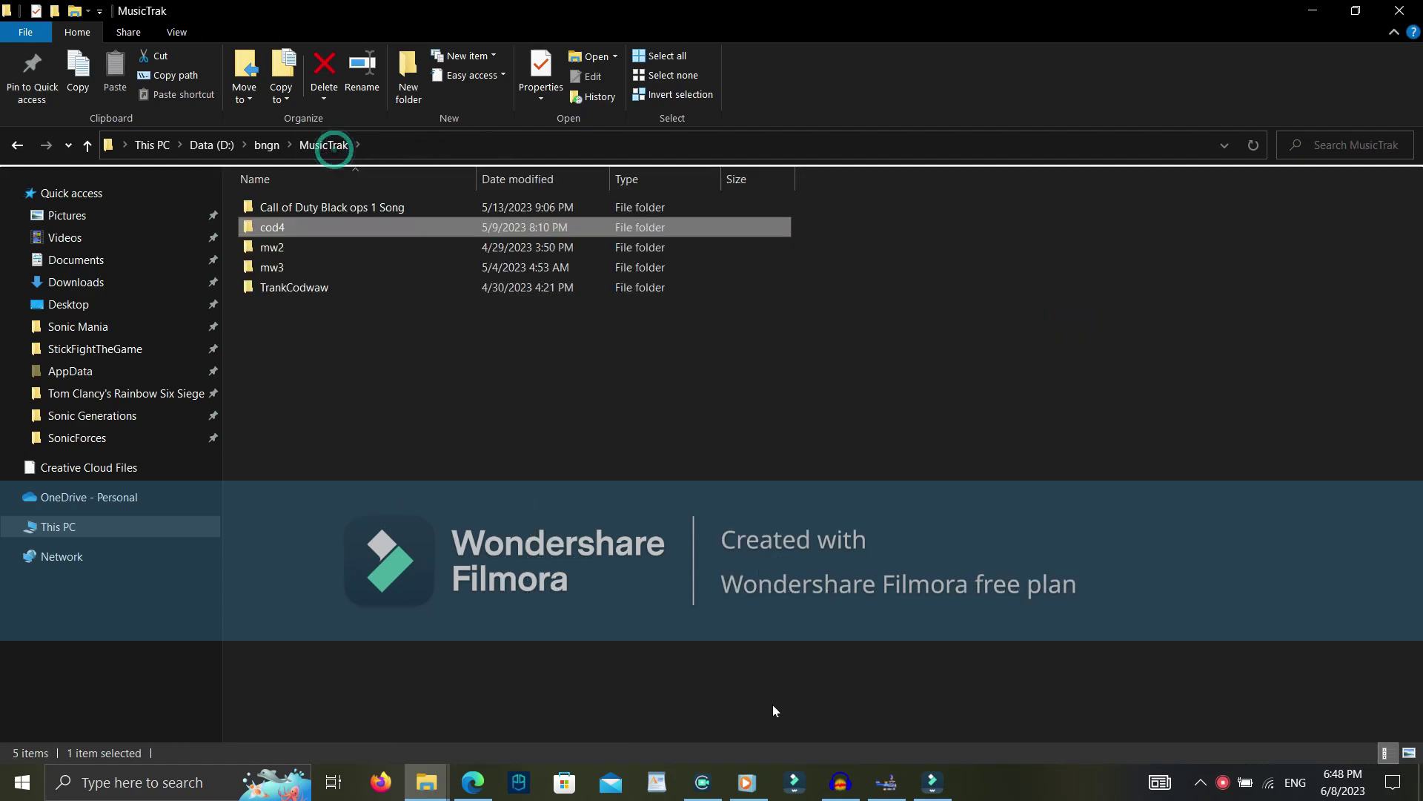
# Resume the previous list in Windows Media Player and skip hgw_launch_a_action to near its end
pyautogui.rightClick(741, 767)
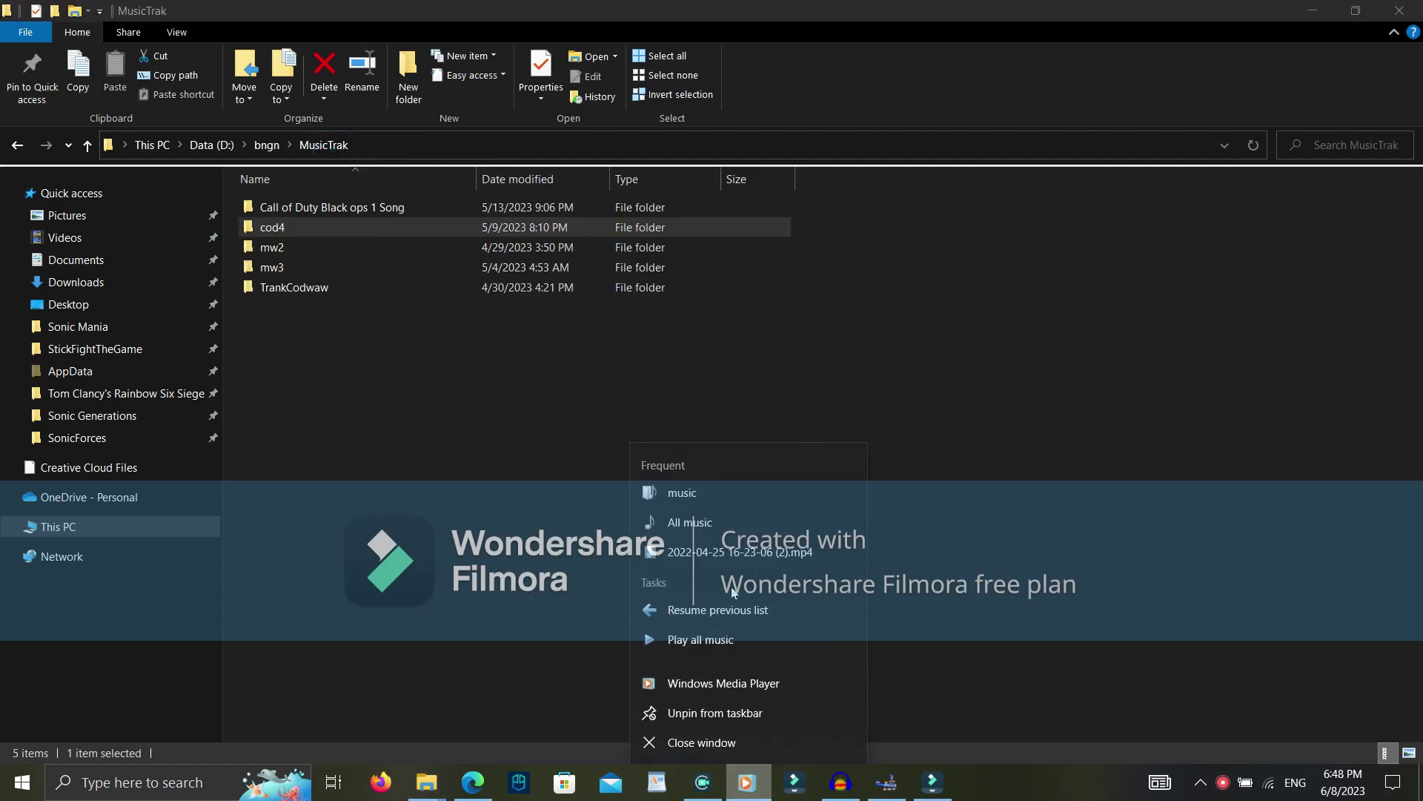
pyautogui.click(731, 609)
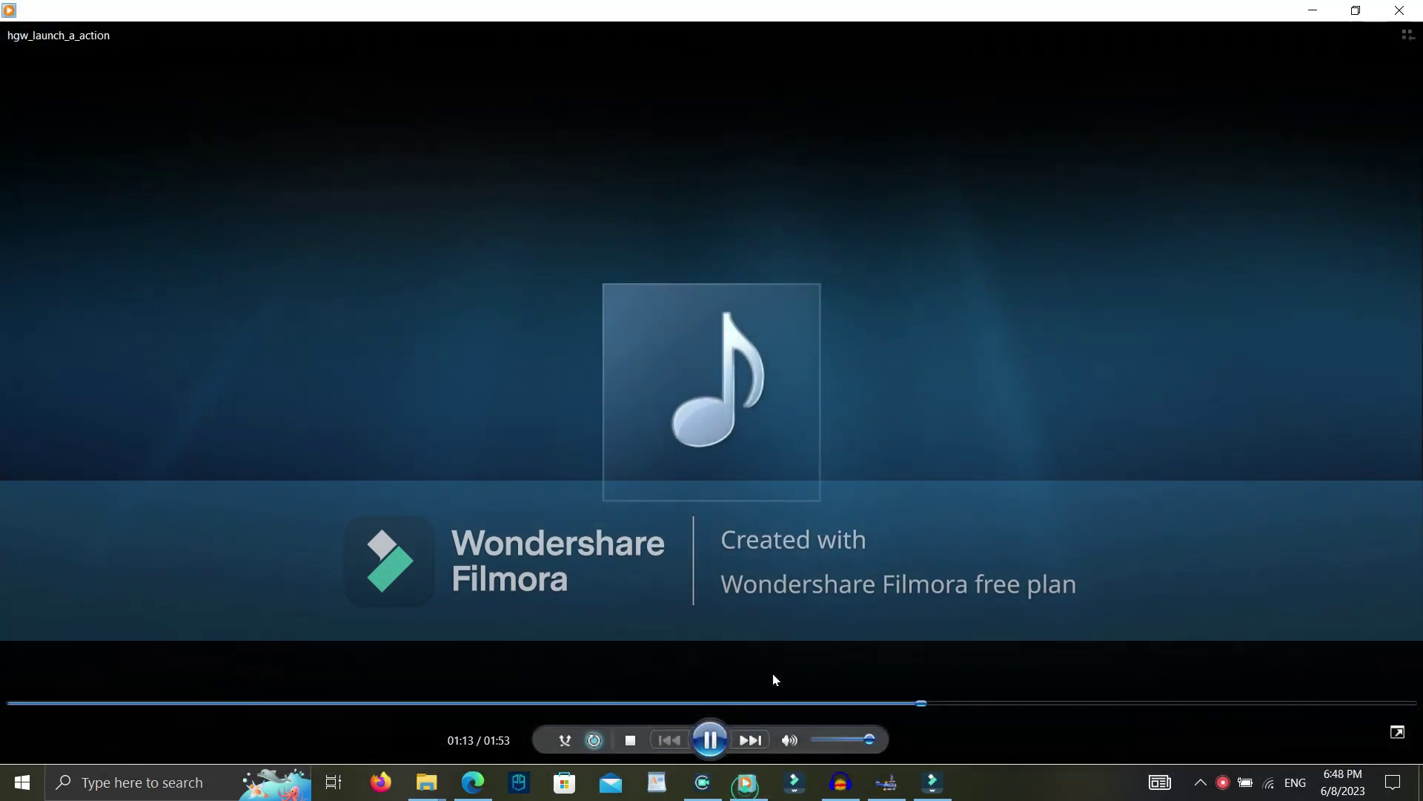
pyautogui.click(1281, 702)
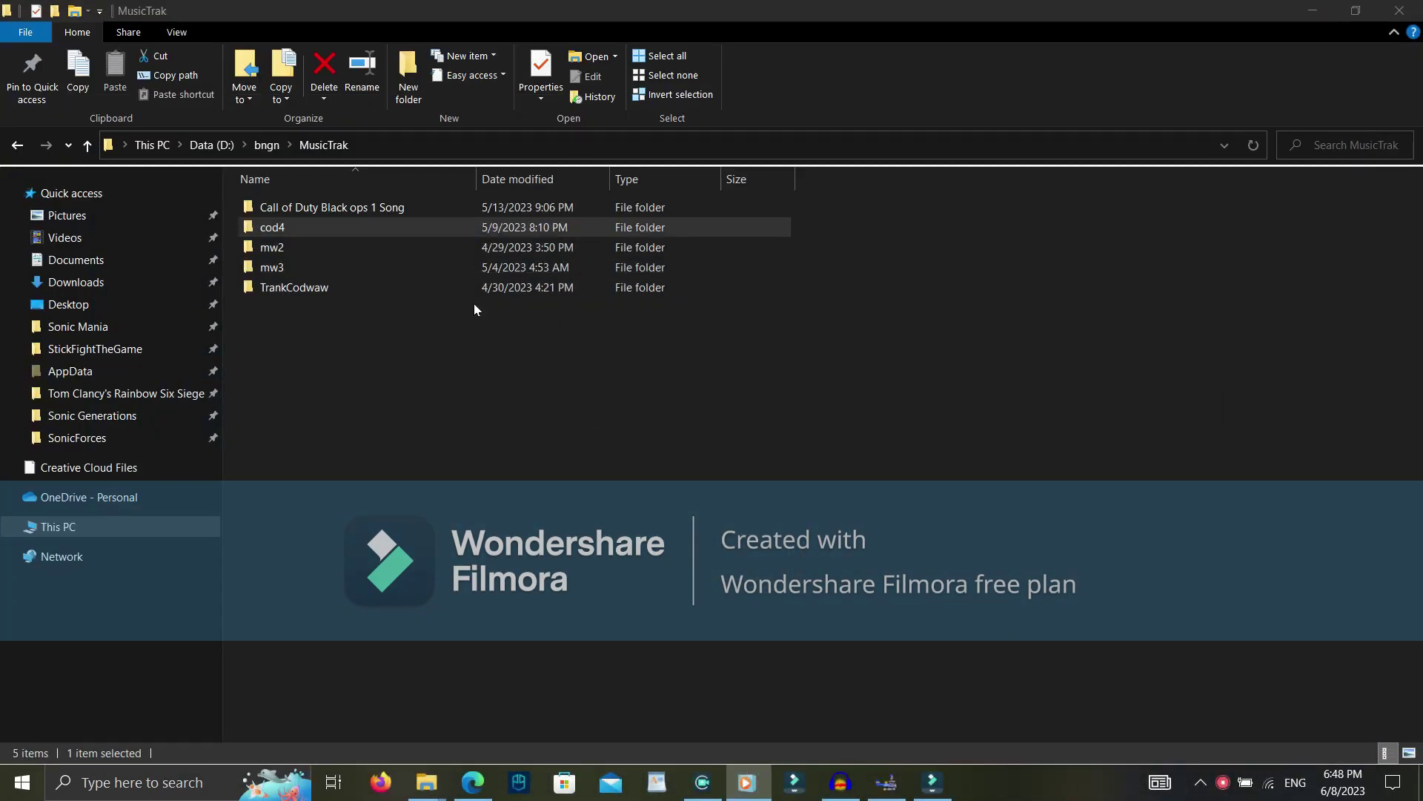
# Open the sound folder inside mw2 in the MusicTrak folder
pyautogui.doubleClick(379, 247)
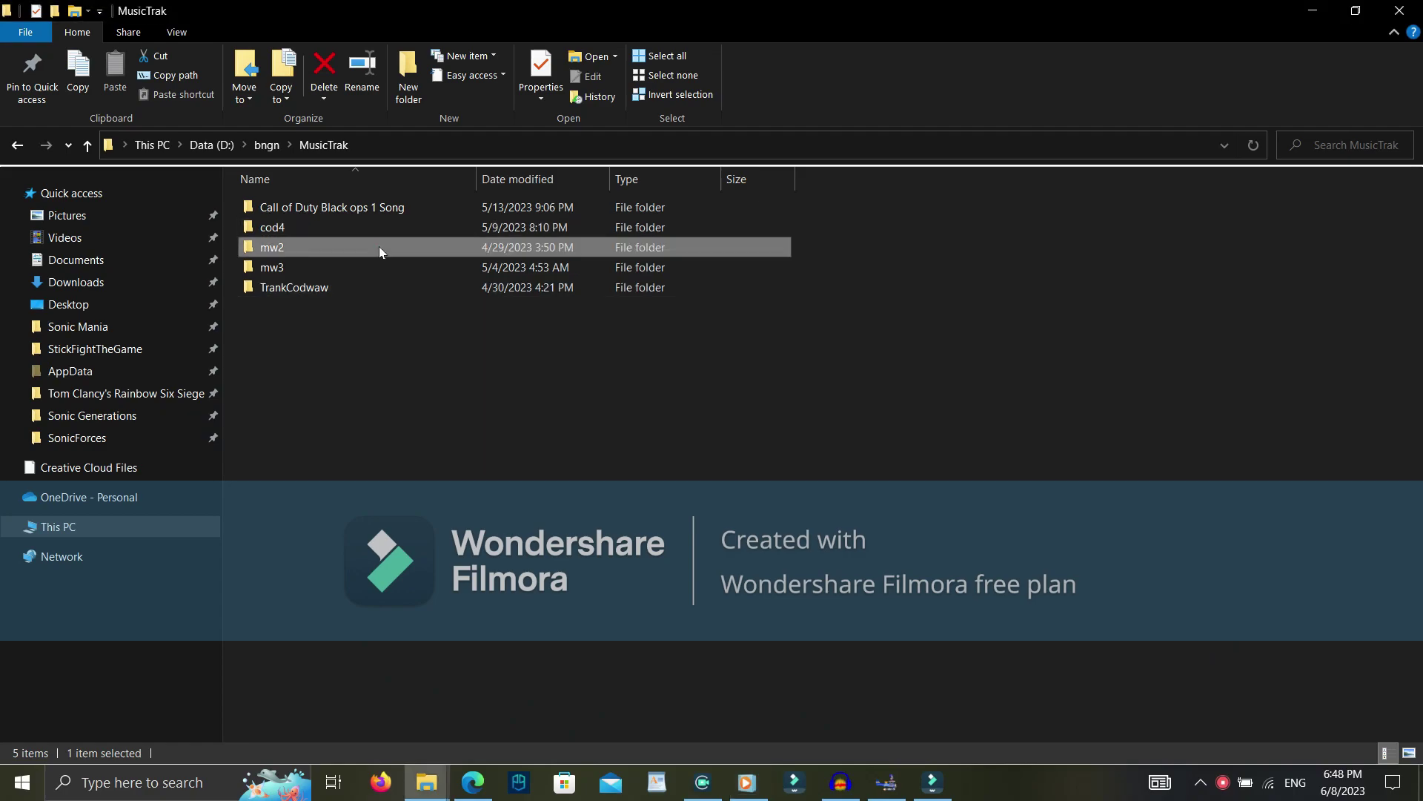
pyautogui.click(340, 144)
pyautogui.doubleClick(283, 246)
pyautogui.doubleClick(292, 207)
# Start the previous list in Windows Media Player once more and return to the mw2 sound folder
pyautogui.rightClick(747, 782)
pyautogui.click(723, 610)
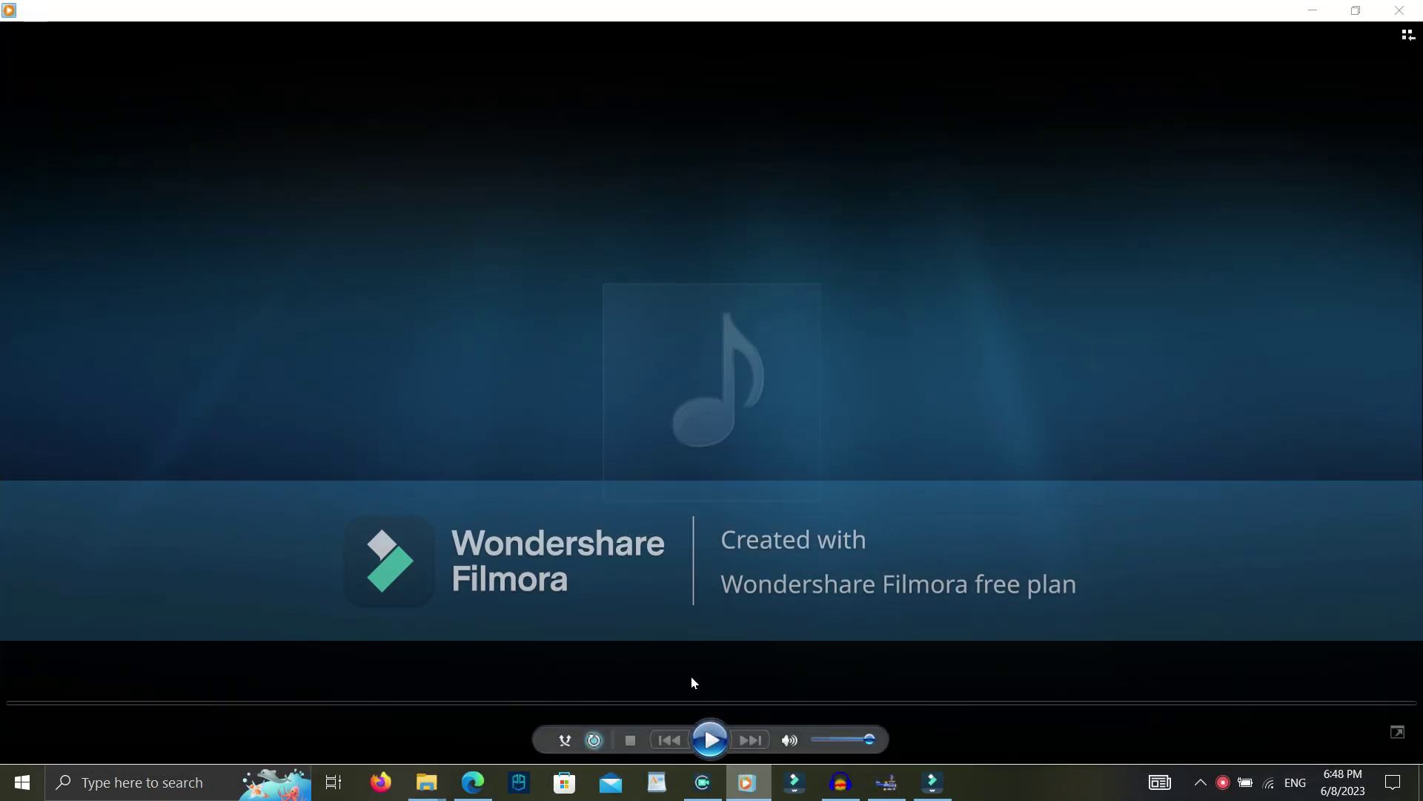
pyautogui.click(746, 782)
# Open the mw2 music folder and browse its tracks down to hz_special_ops_2mx.mp3
pyautogui.doubleClick(317, 207)
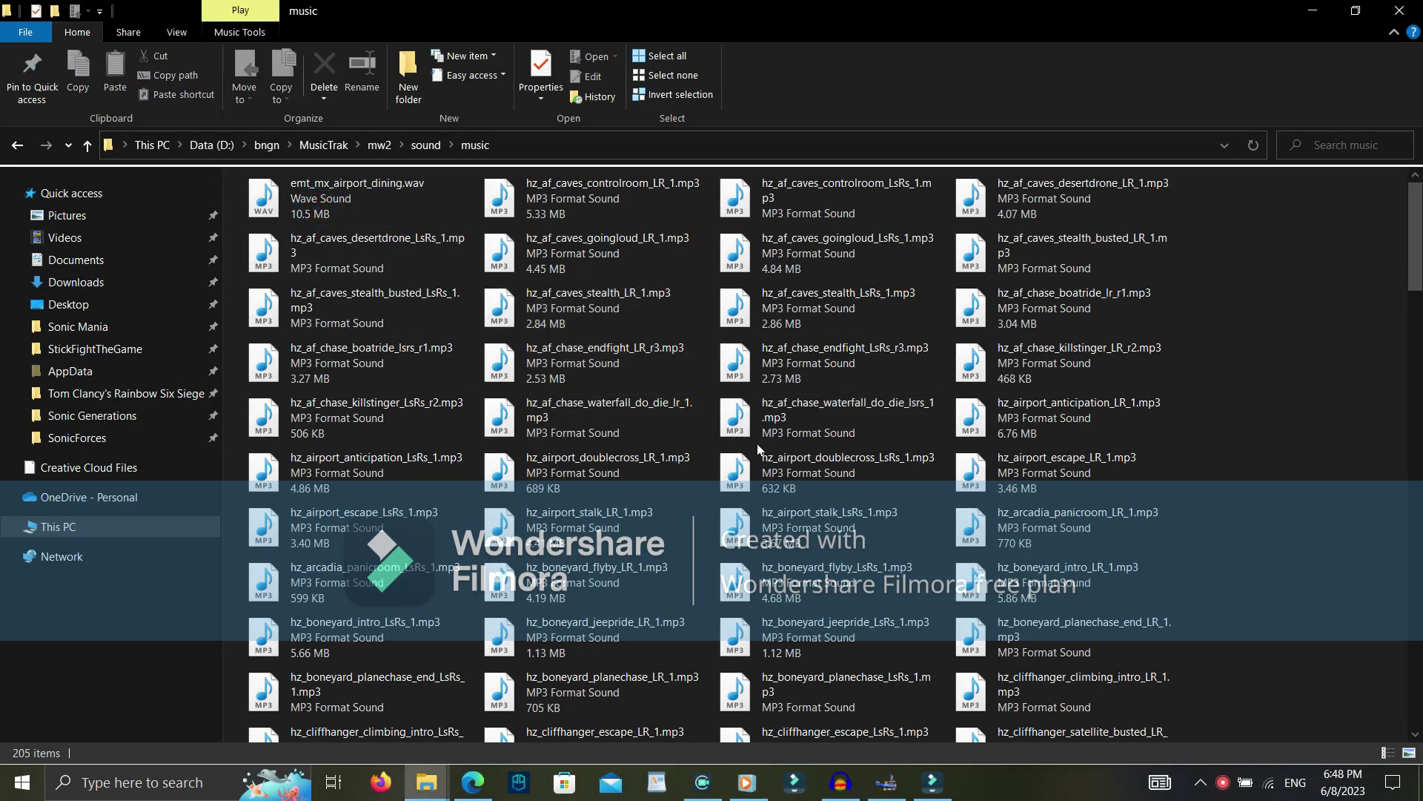
pyautogui.scroll(-3, 757, 445)
pyautogui.scroll(-15, 778, 482)
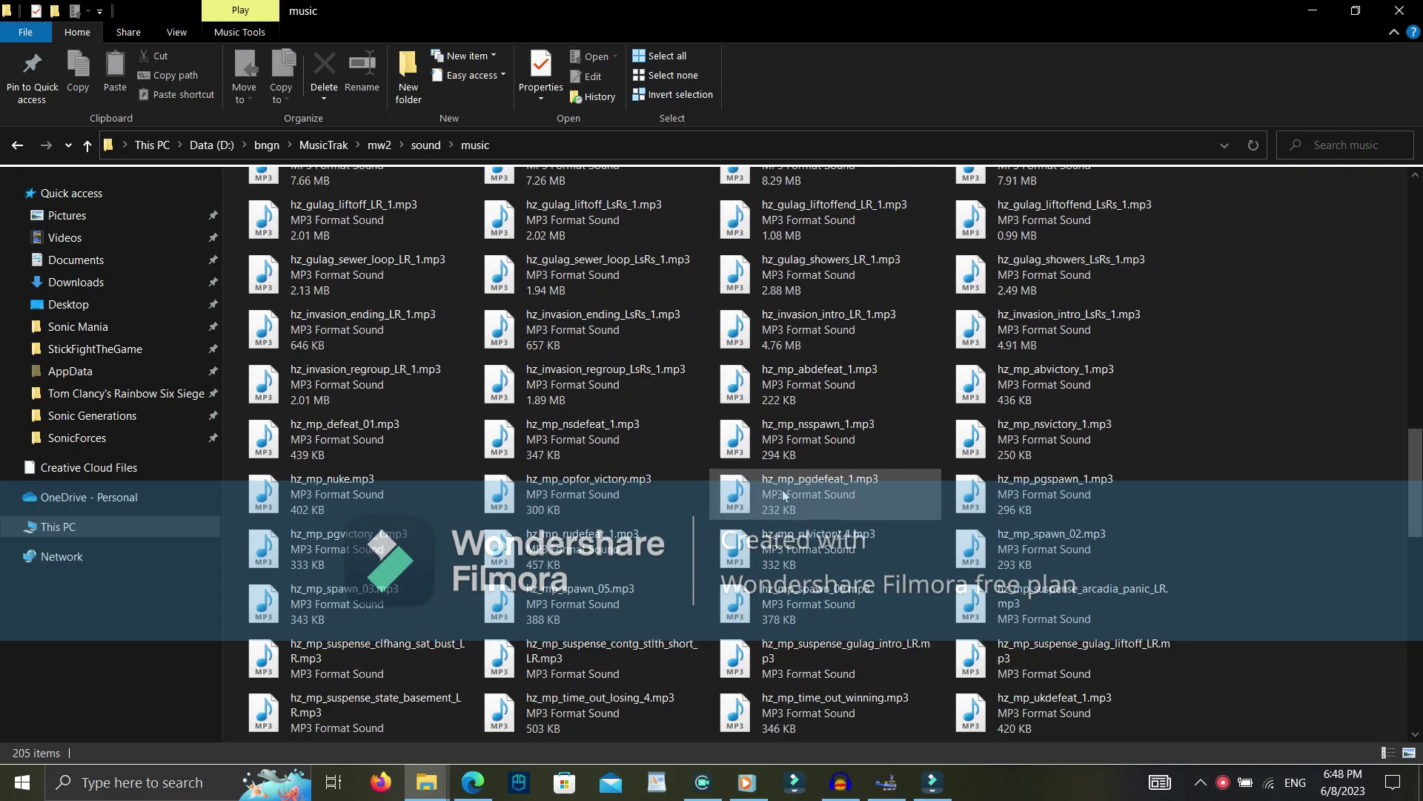
pyautogui.moveTo(997, 563); pyautogui.dragTo(986, 574)
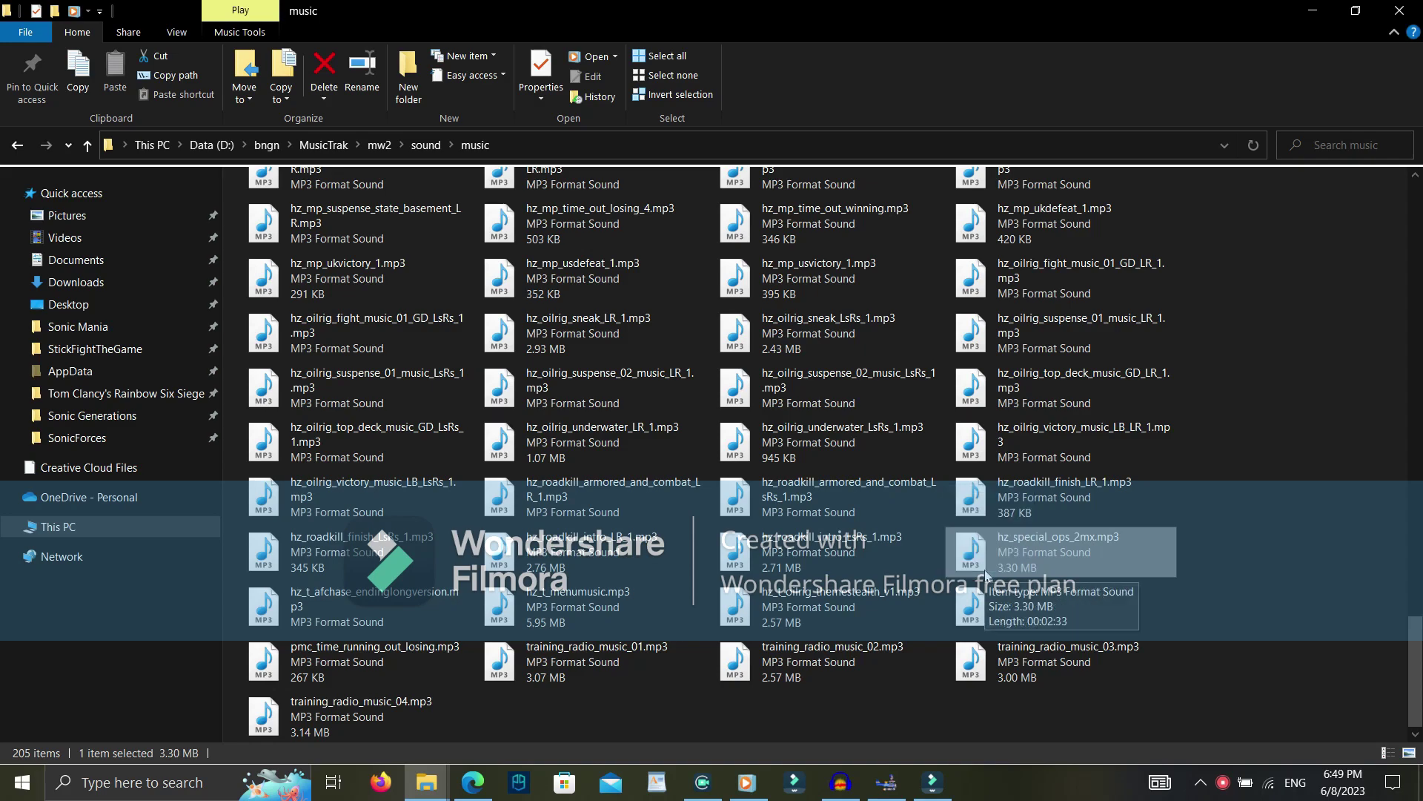
# Go back to the MusicTrak folder and open the Sound folder inside mw3
pyautogui.click(324, 145)
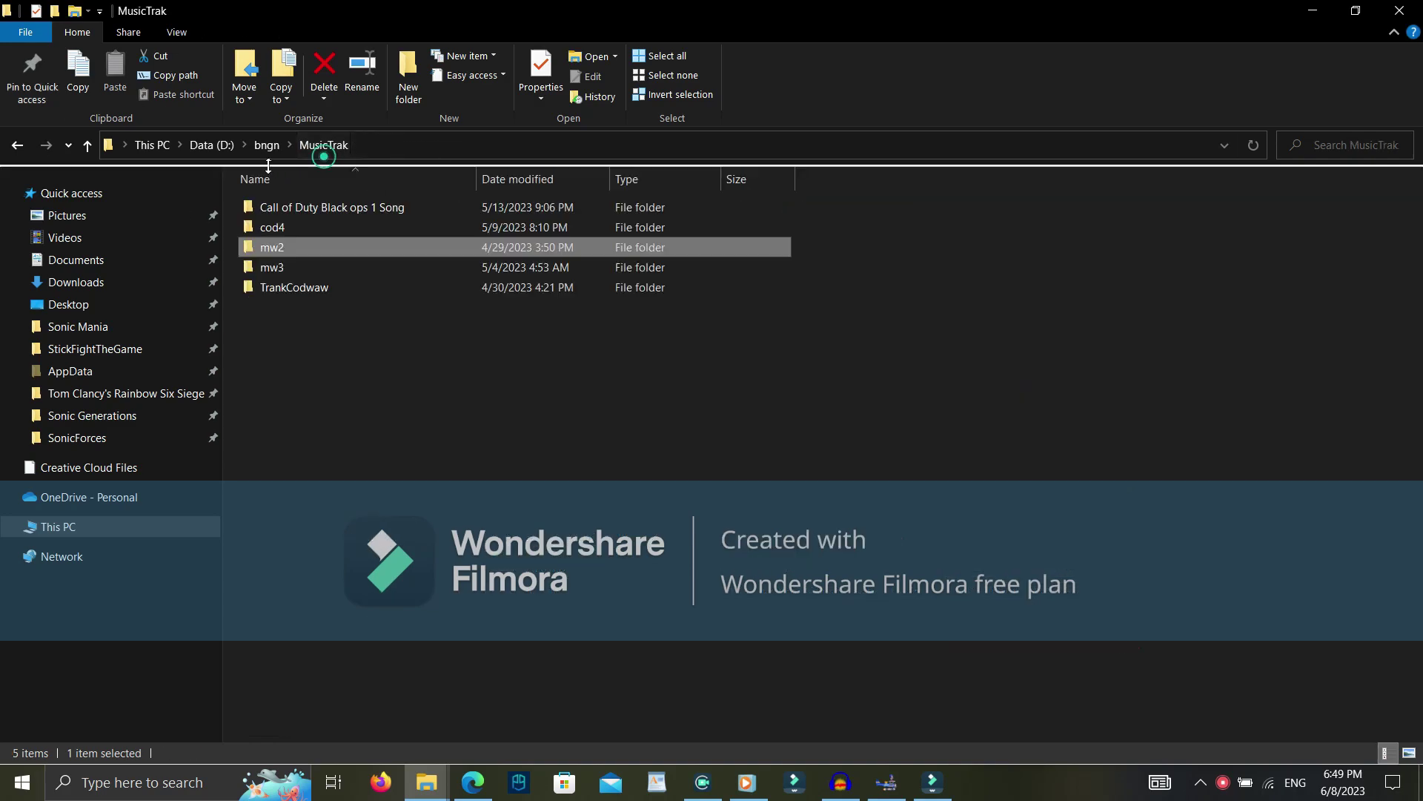
pyautogui.doubleClick(275, 272)
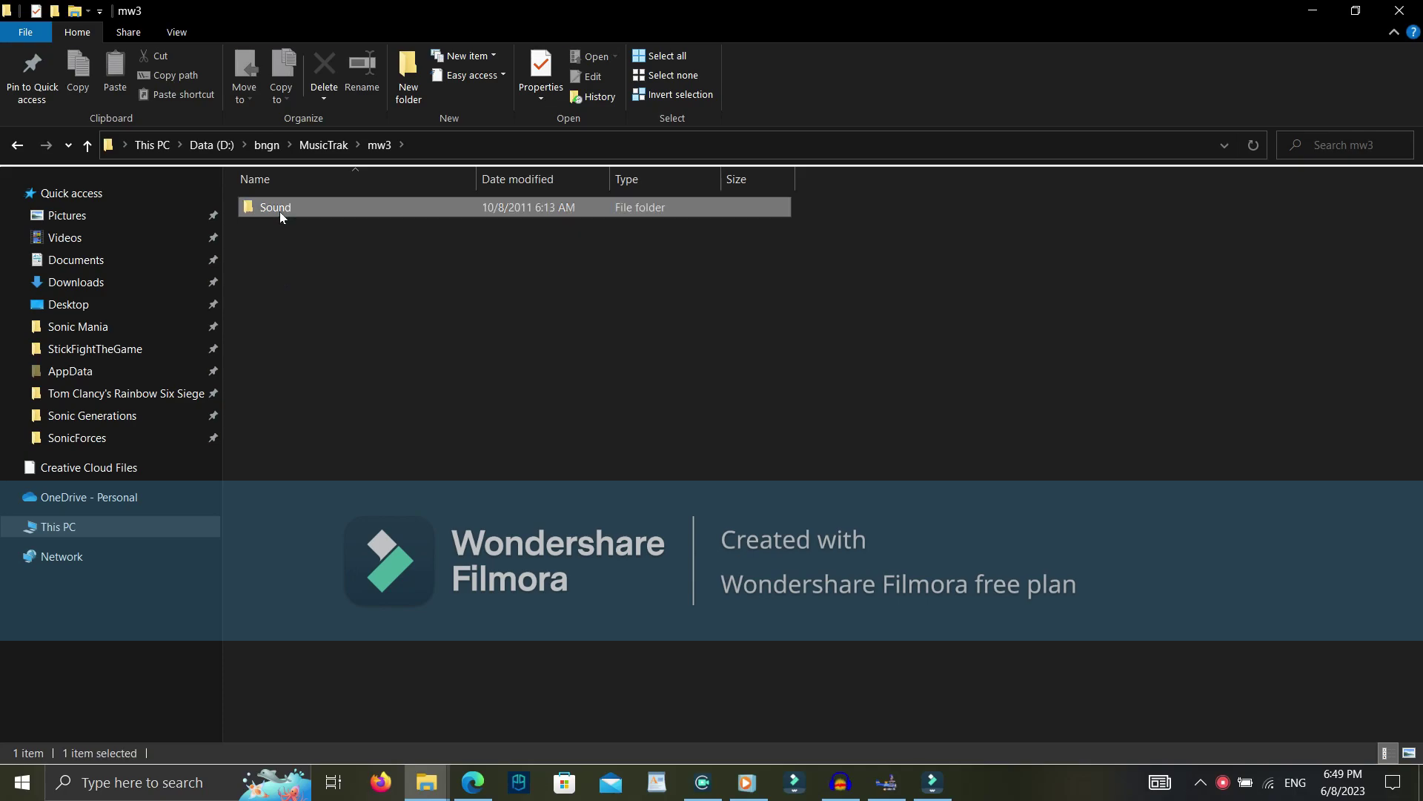
pyautogui.doubleClick(279, 211)
# Bring up the CoD But Music mod's Music folder and play SaveSelect.ogg, closing the player after listening
pyautogui.rightClick(427, 782)
pyautogui.click(426, 782)
pyautogui.click(387, 710)
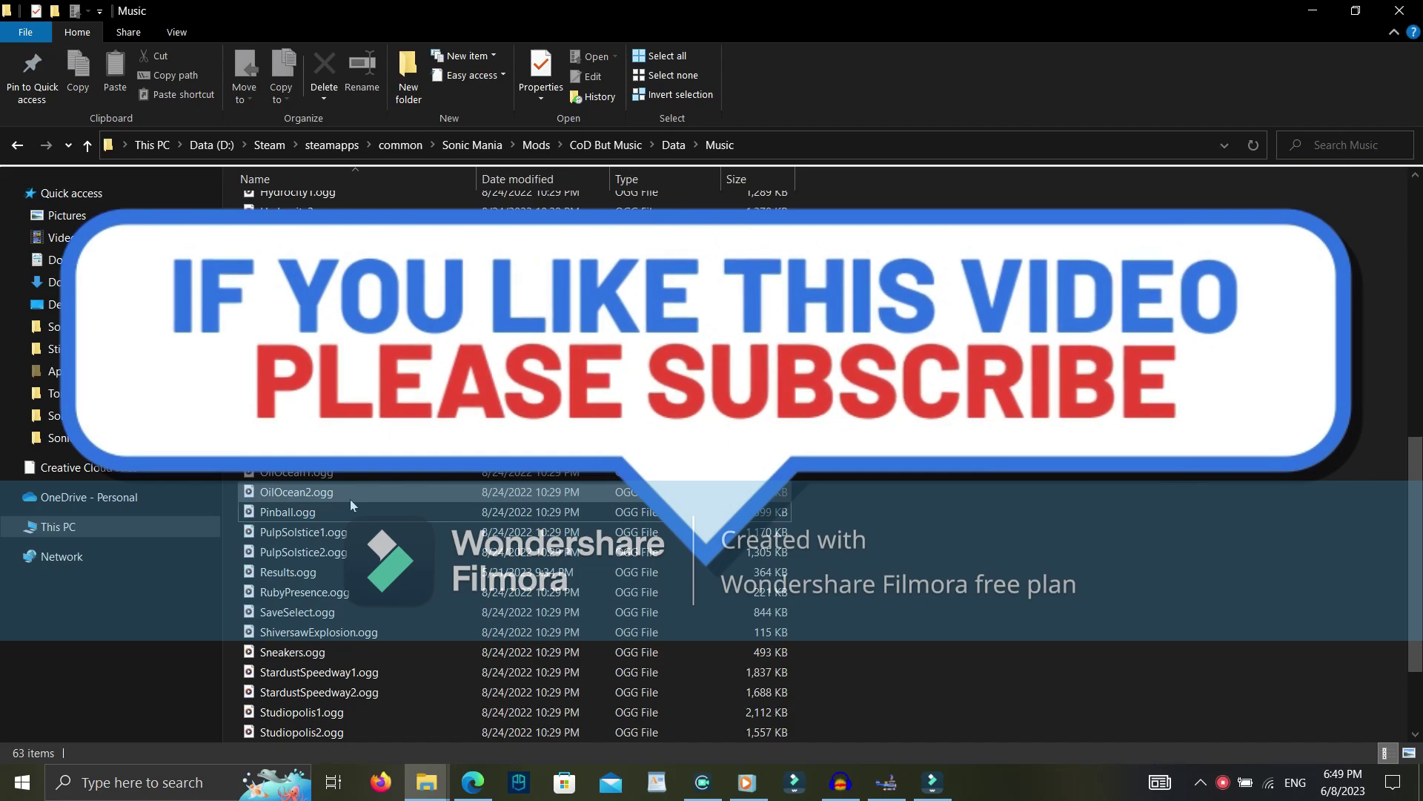
pyautogui.click(325, 612)
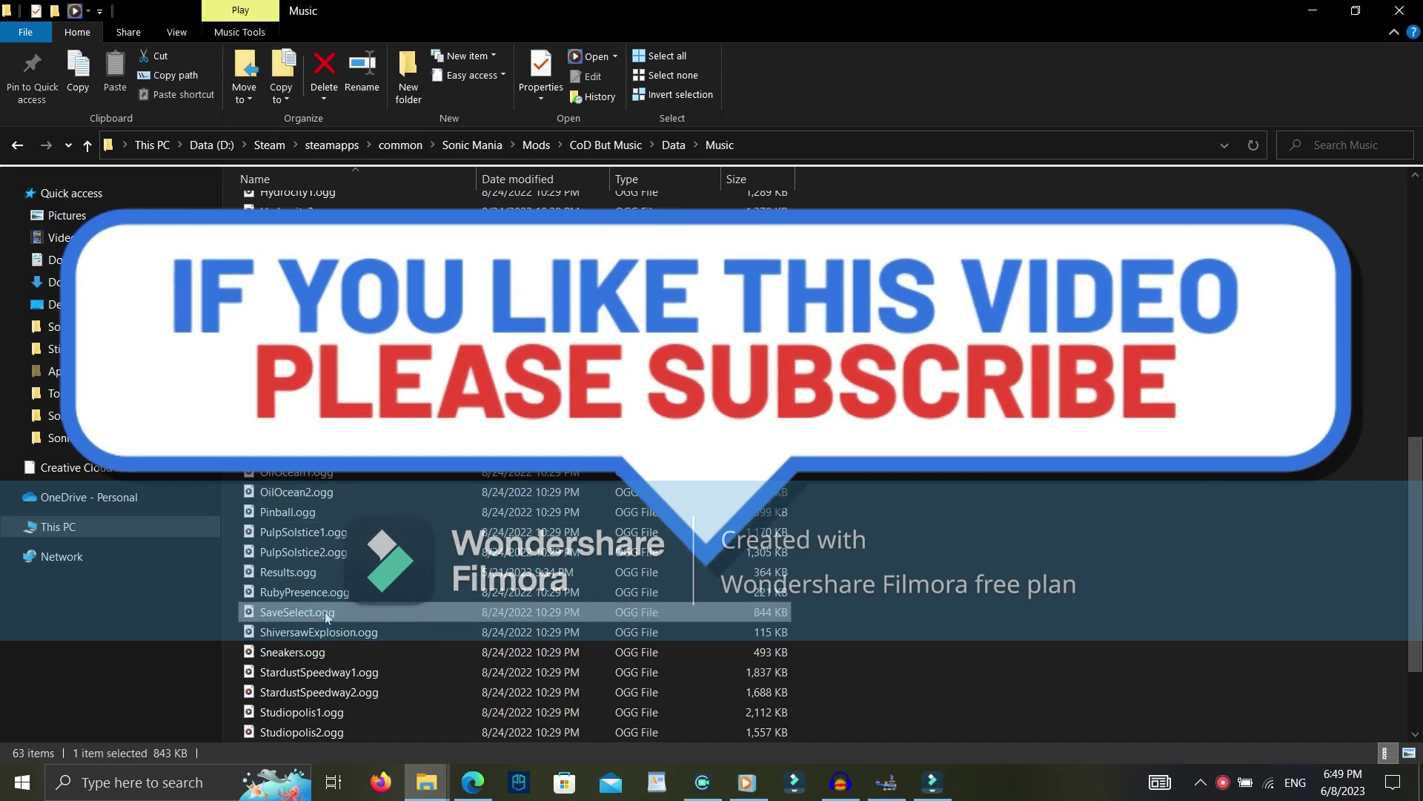
pyautogui.doubleClick(325, 612)
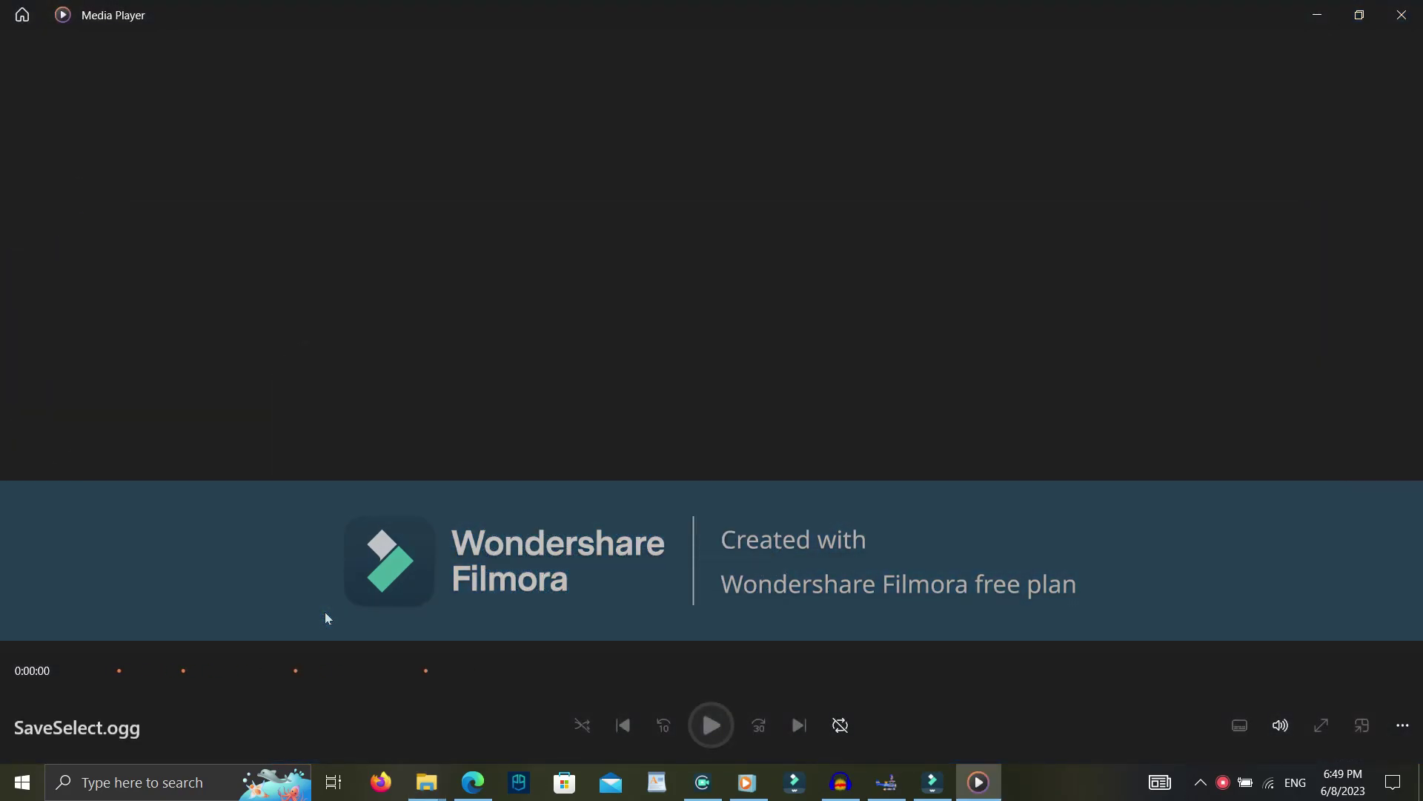
pyautogui.click(1402, 15)
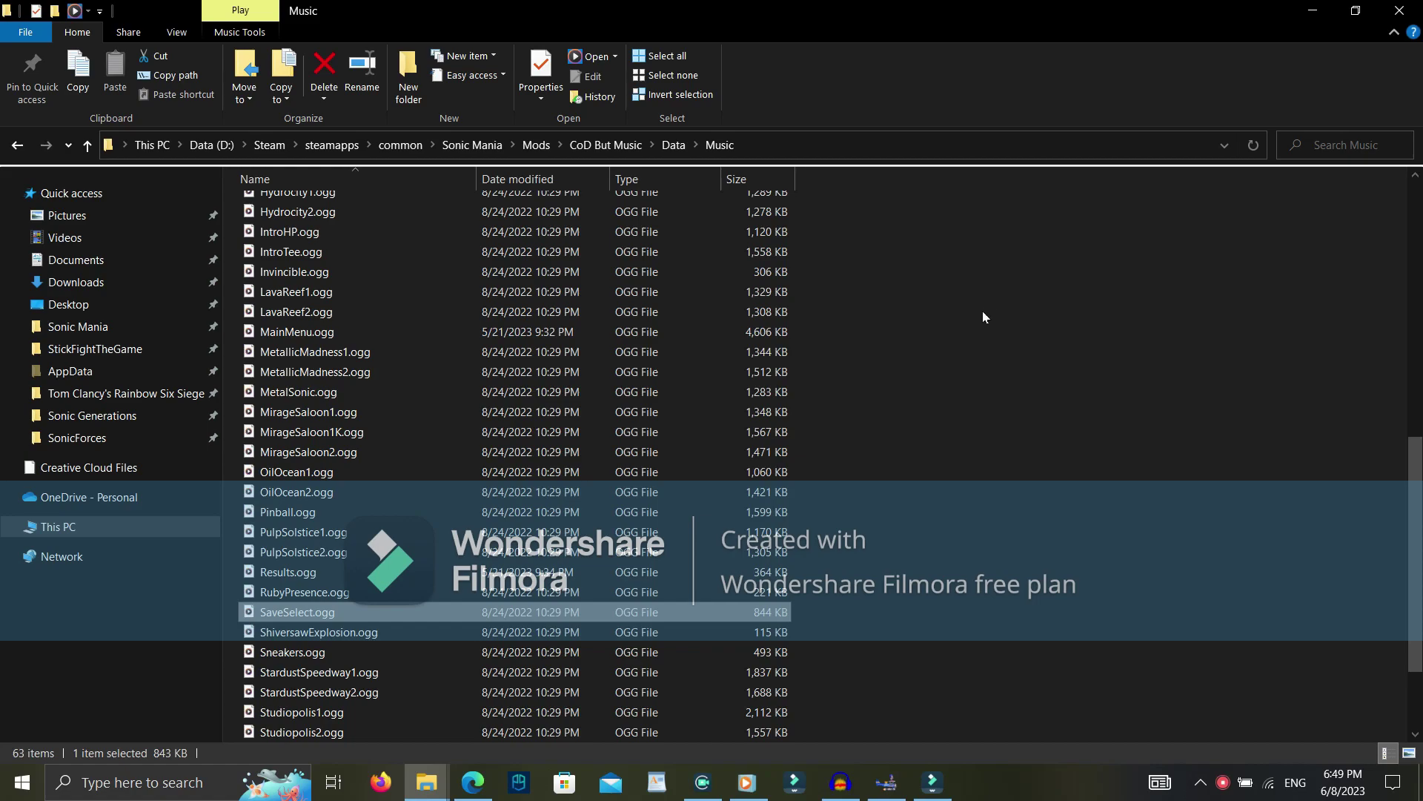
# Look through the full OGG track list in the mod's Music folder to review which tracks have been replaced
pyautogui.scroll(-2, 980, 315)
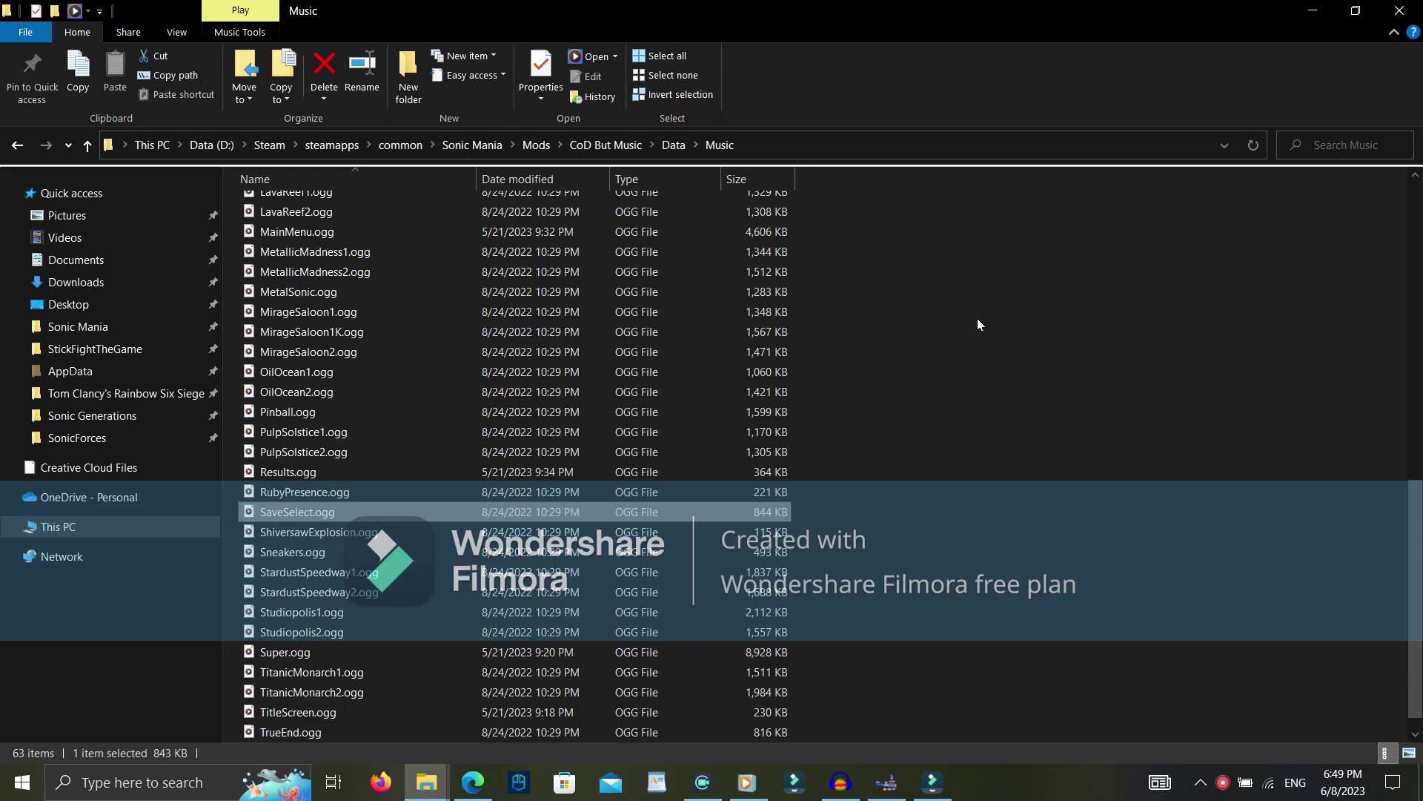
pyautogui.scroll(2, 977, 324)
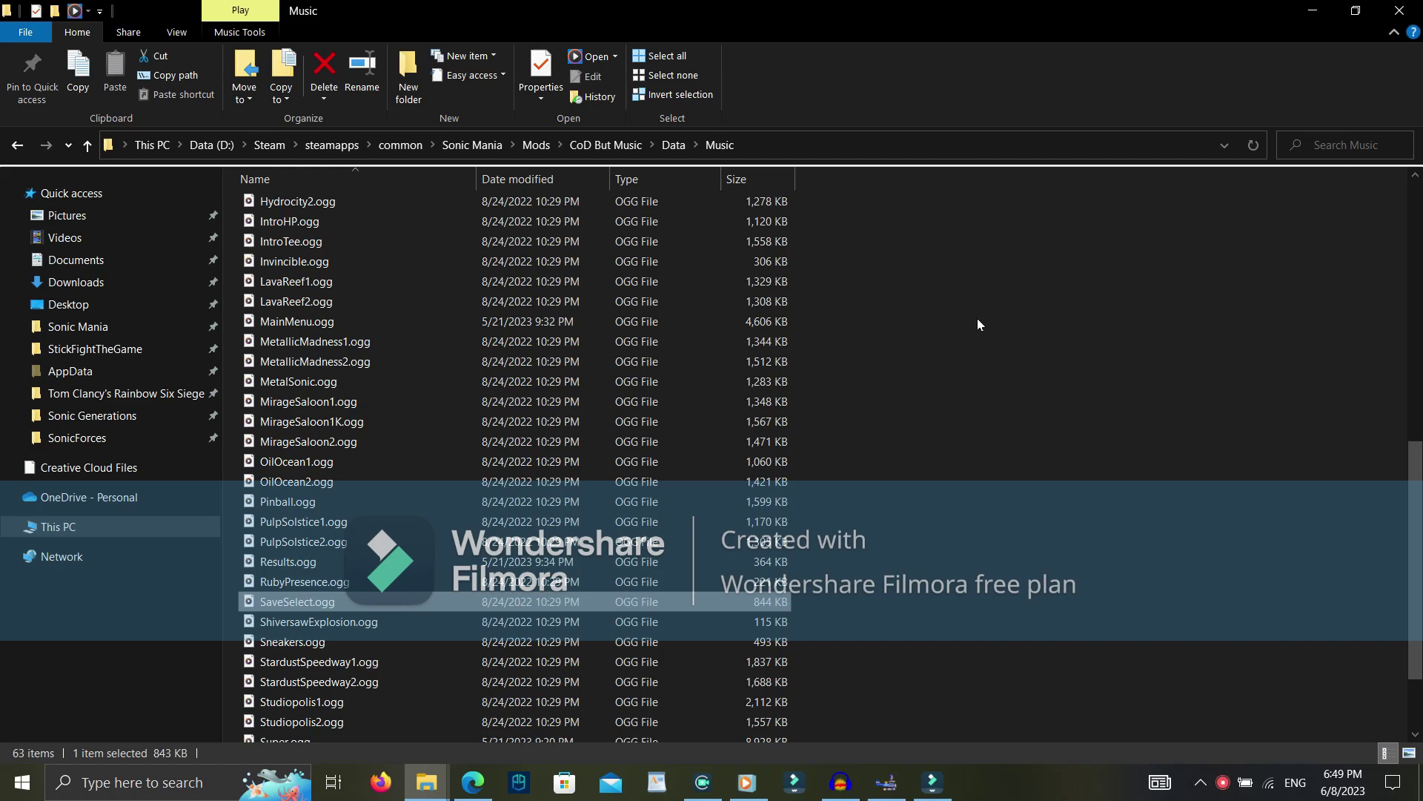
pyautogui.scroll(2, 978, 324)
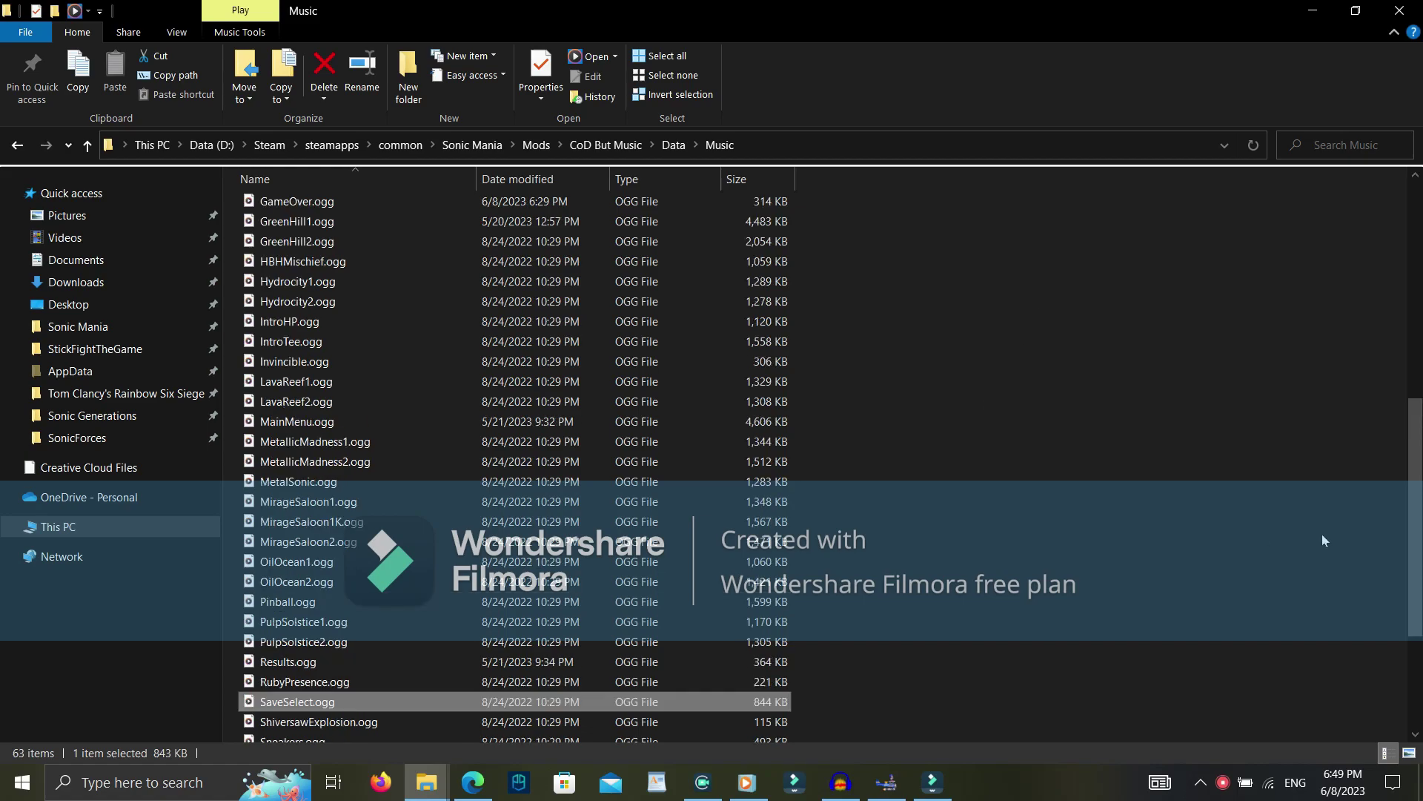
pyautogui.scroll(6, 1097, 410)
pyautogui.scroll(2, 843, 469)
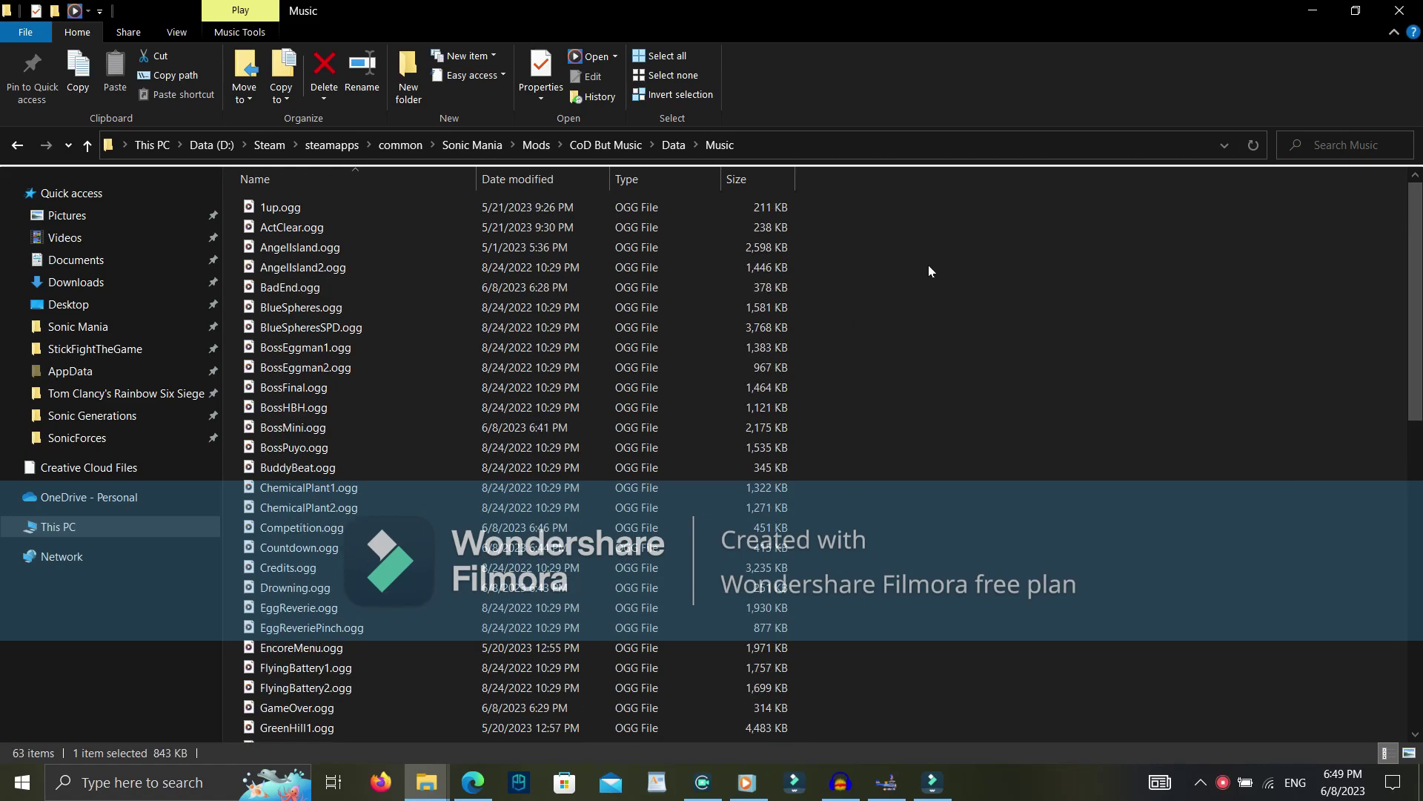
pyautogui.rightClick(1182, 296)
pyautogui.click(318, 273)
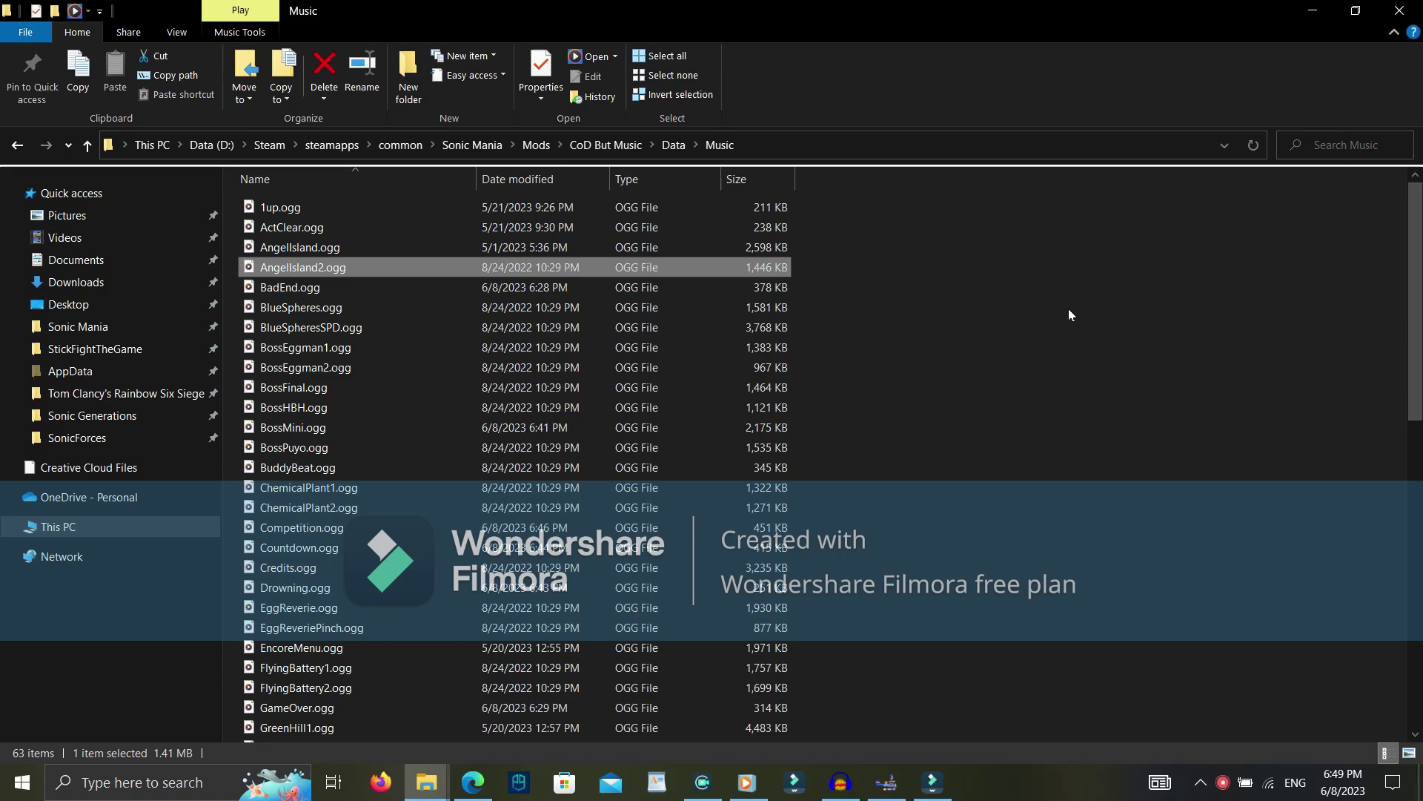
pyautogui.click(1204, 340)
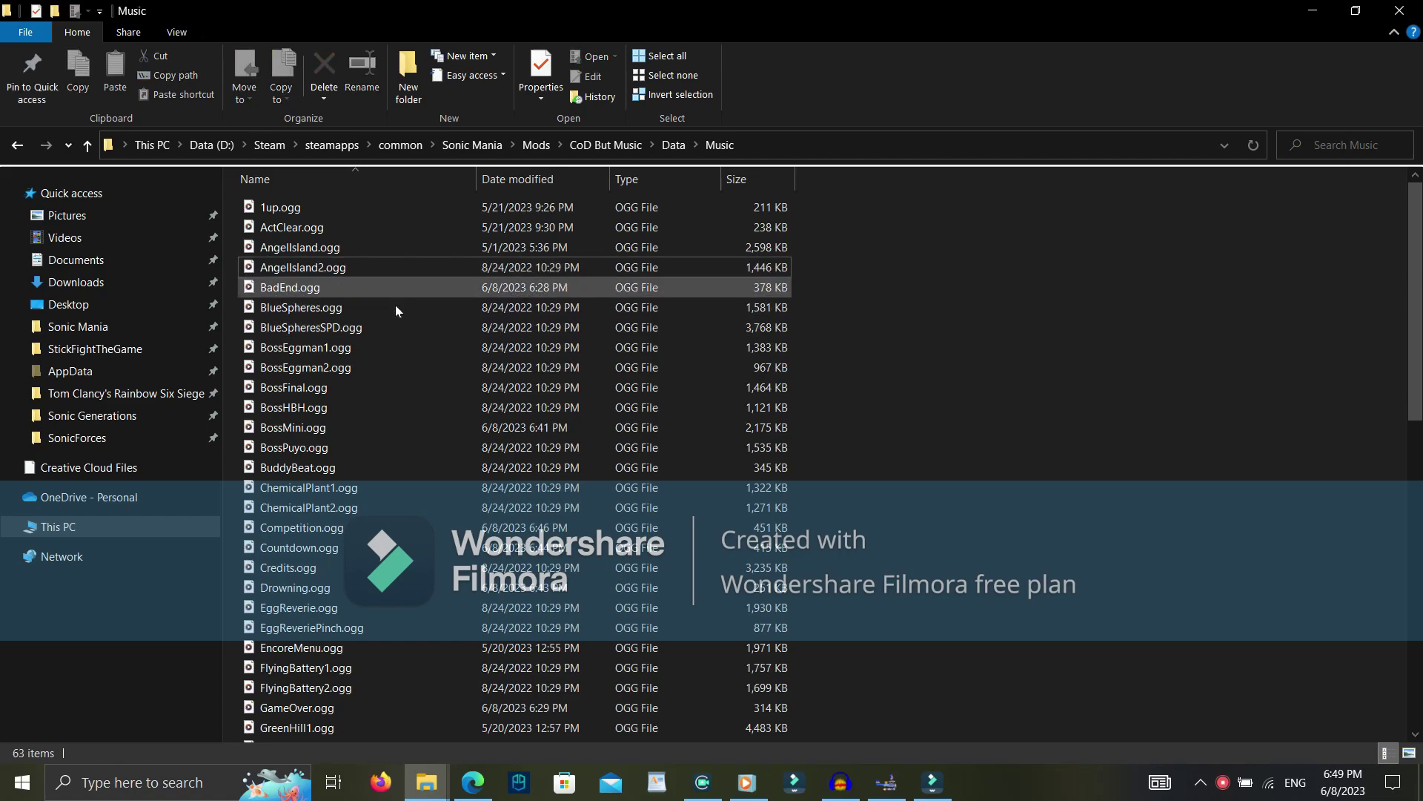
pyautogui.scroll(-10, 796, 525)
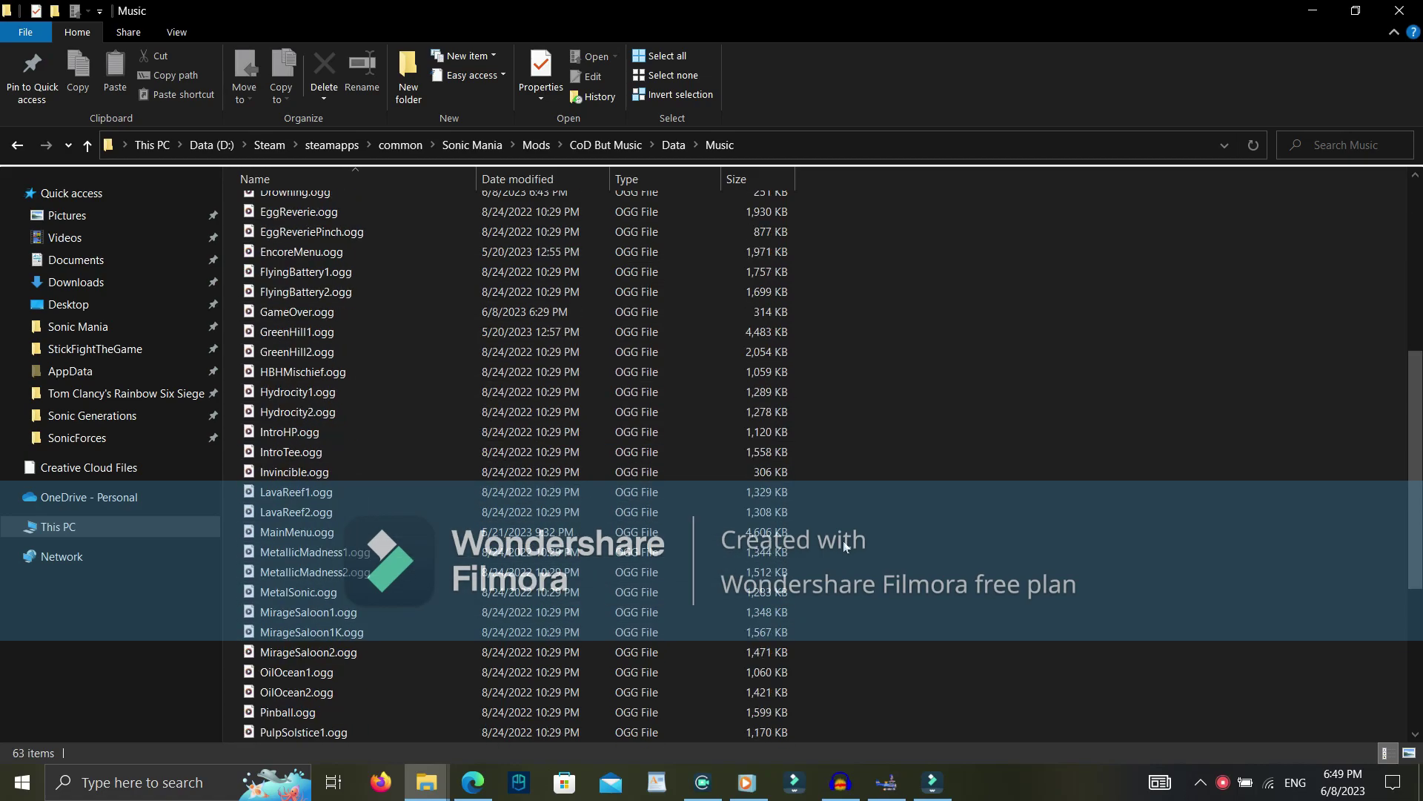
pyautogui.scroll(10, 797, 519)
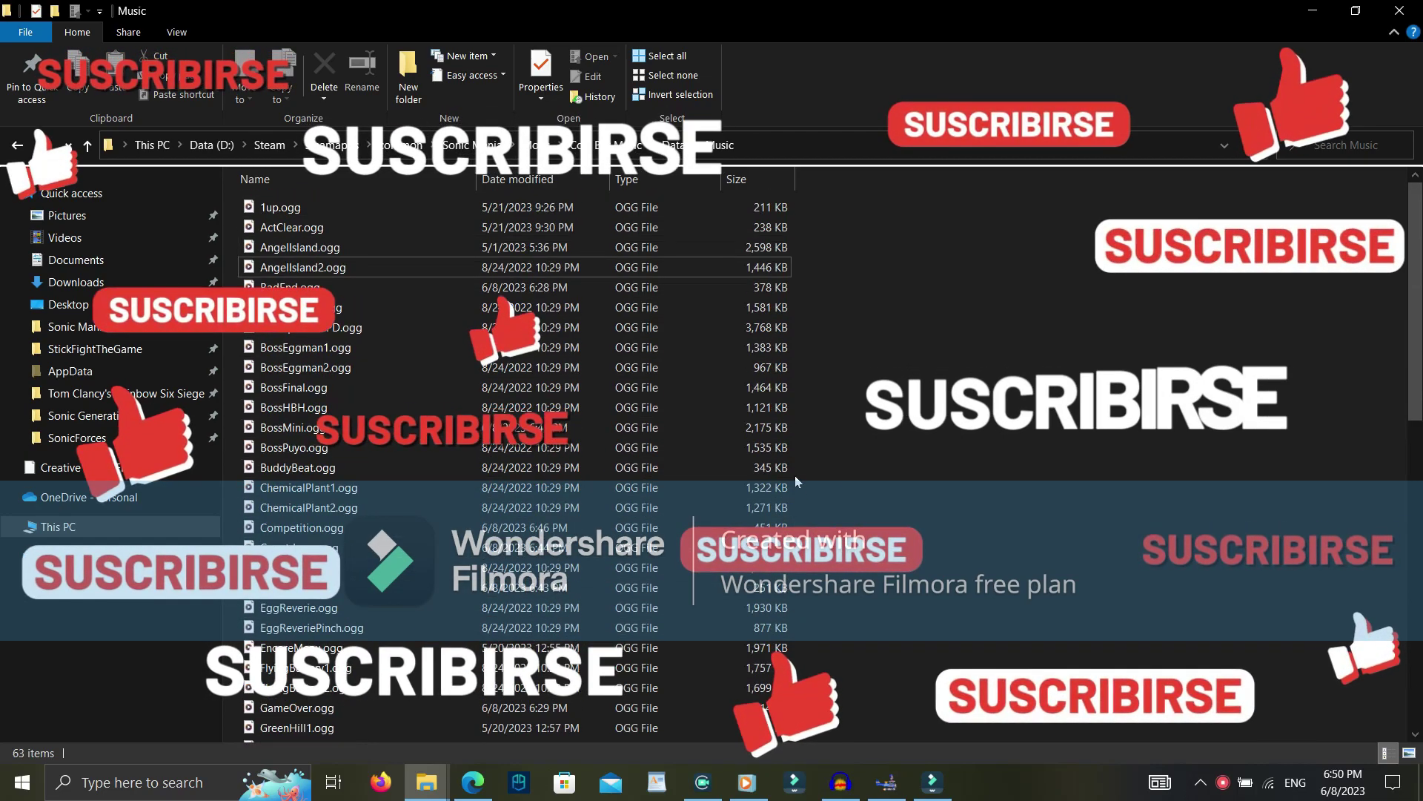
pyautogui.scroll(-2, 795, 476)
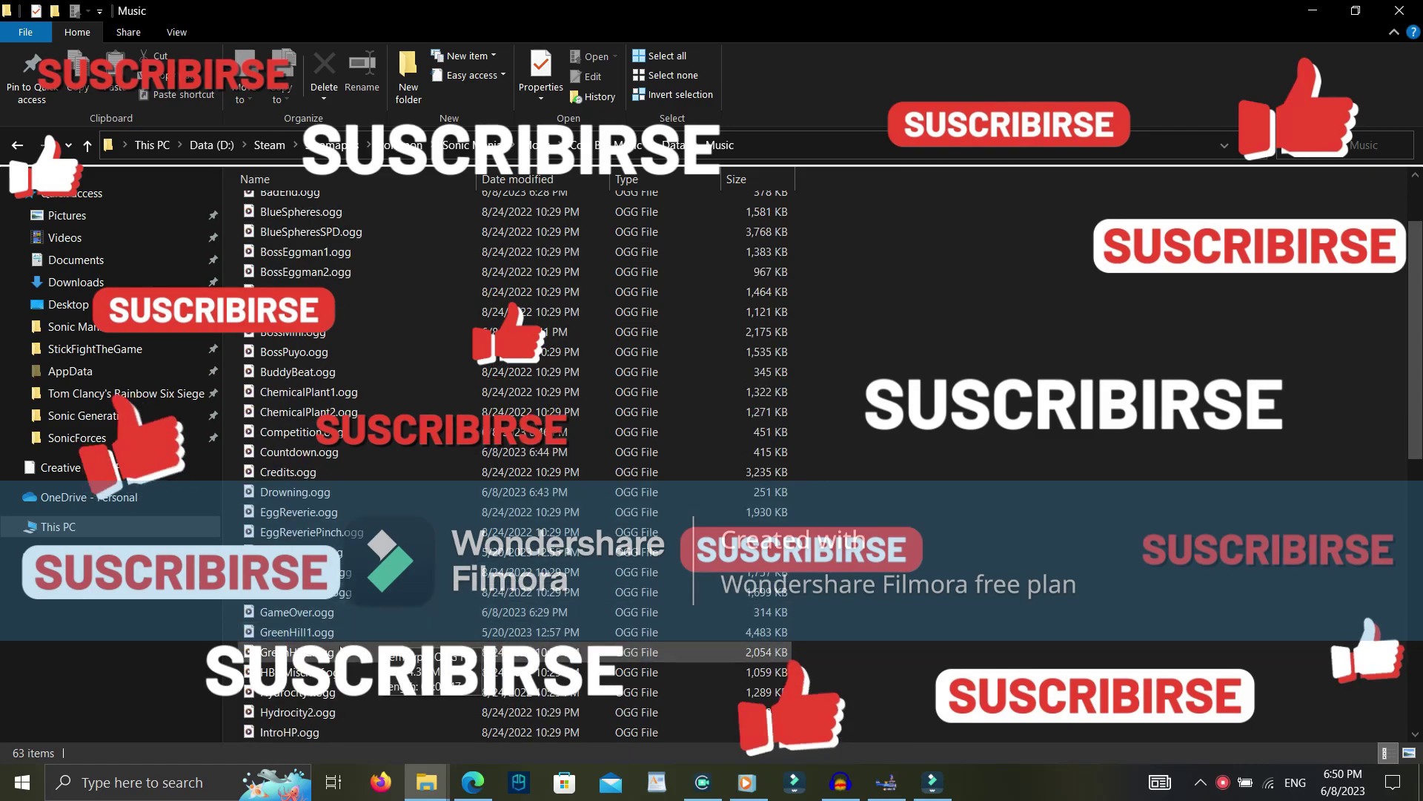
pyautogui.scroll(2, 1058, 443)
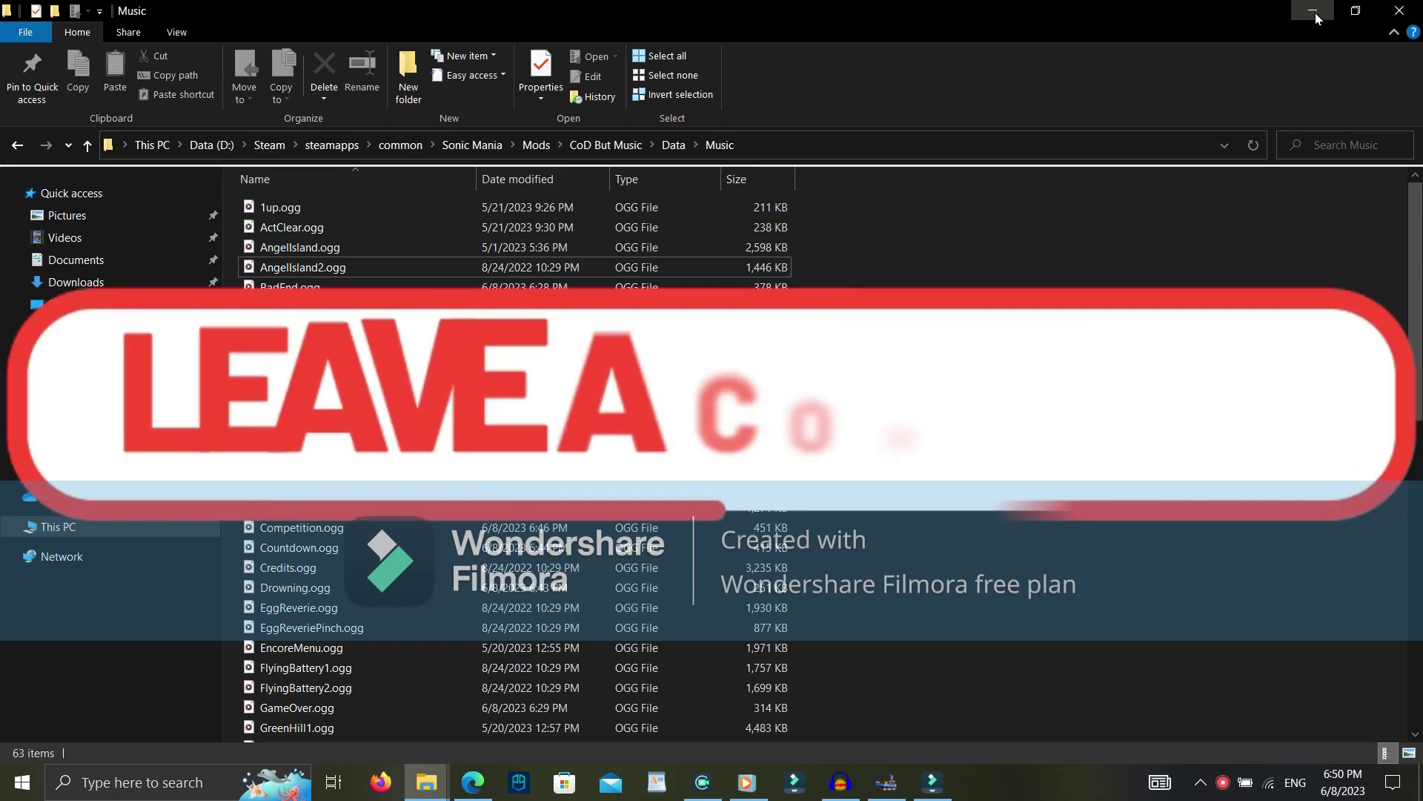
# Put away the mod's Music folder and the mw3 Sound folder windows, and close Audacity
pyautogui.click(1314, 12)
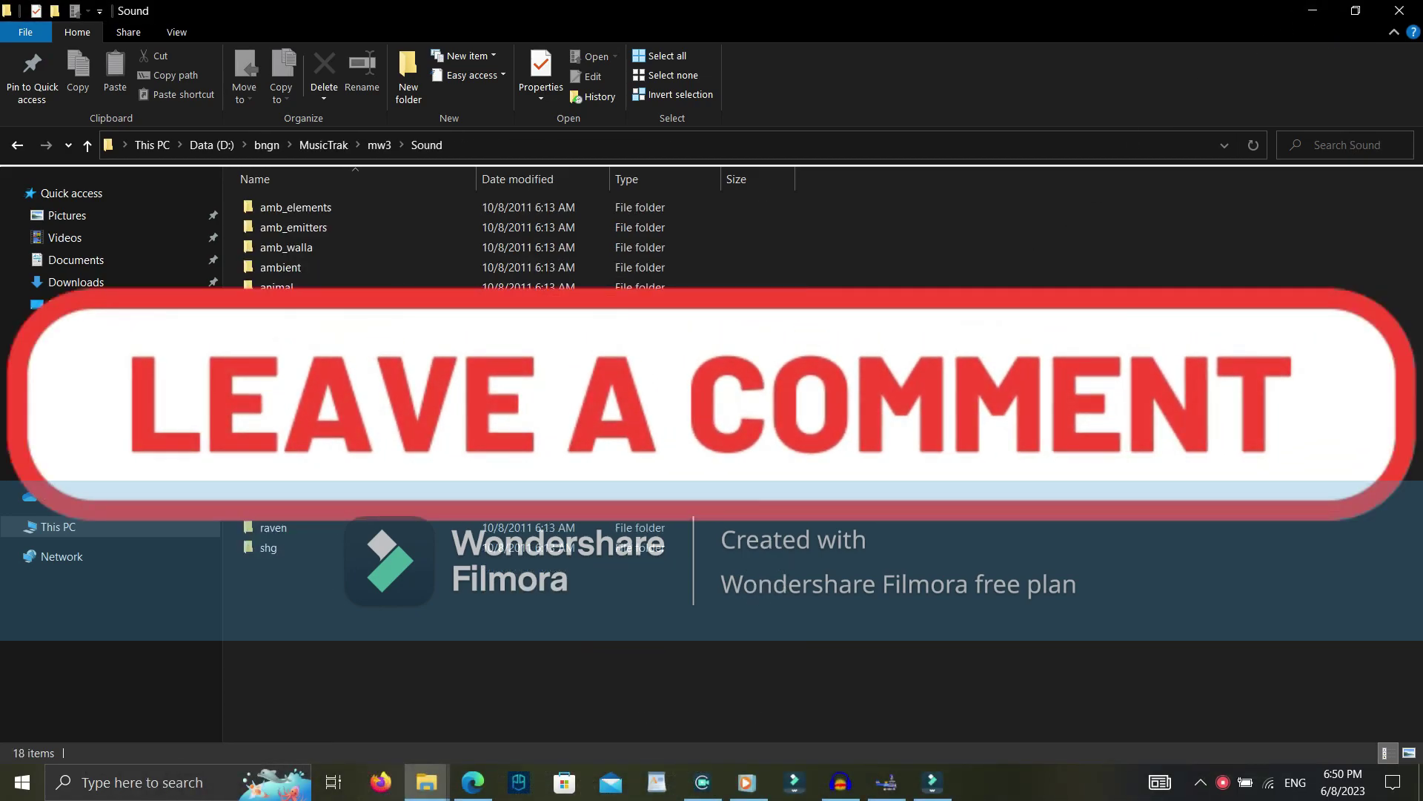
pyautogui.click(1407, 7)
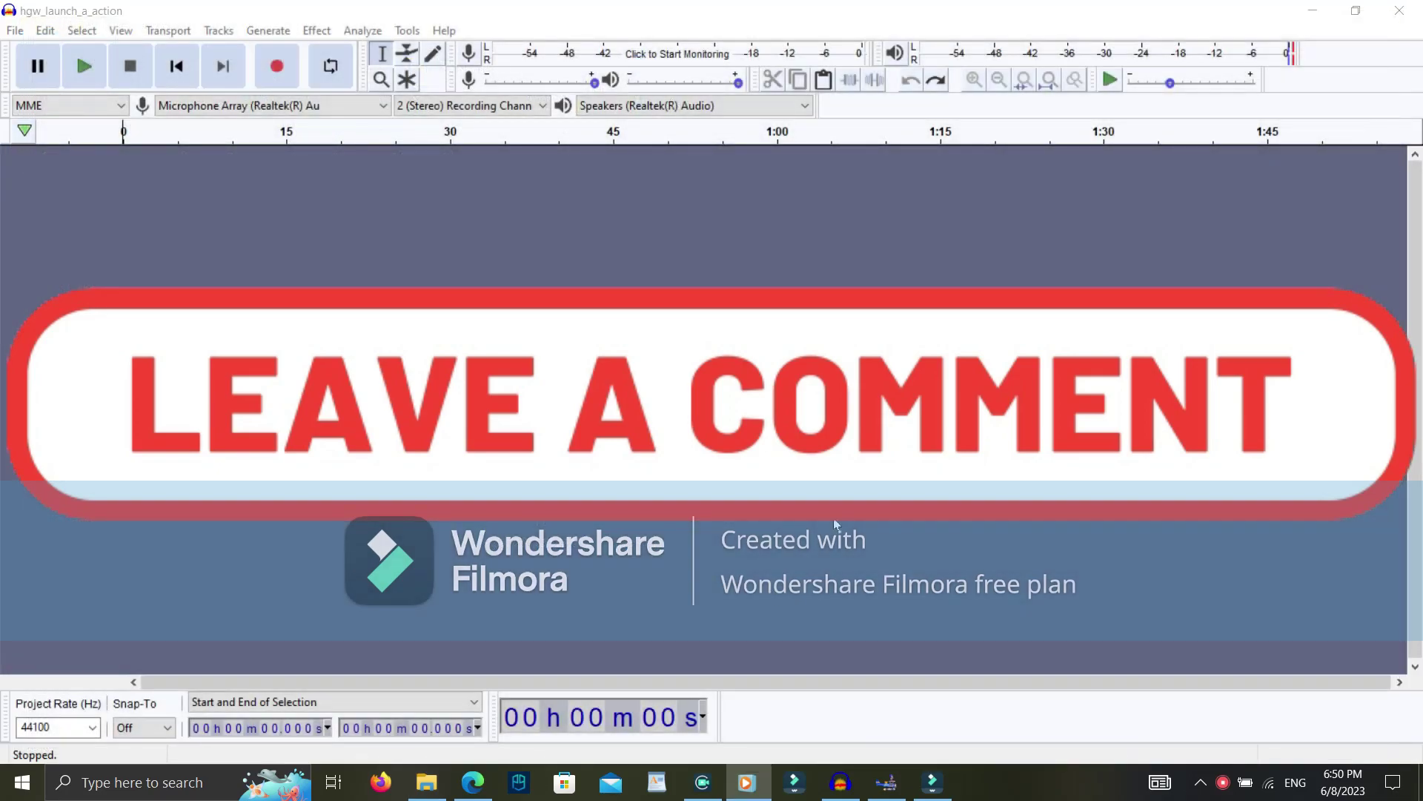
pyautogui.click(1407, 8)
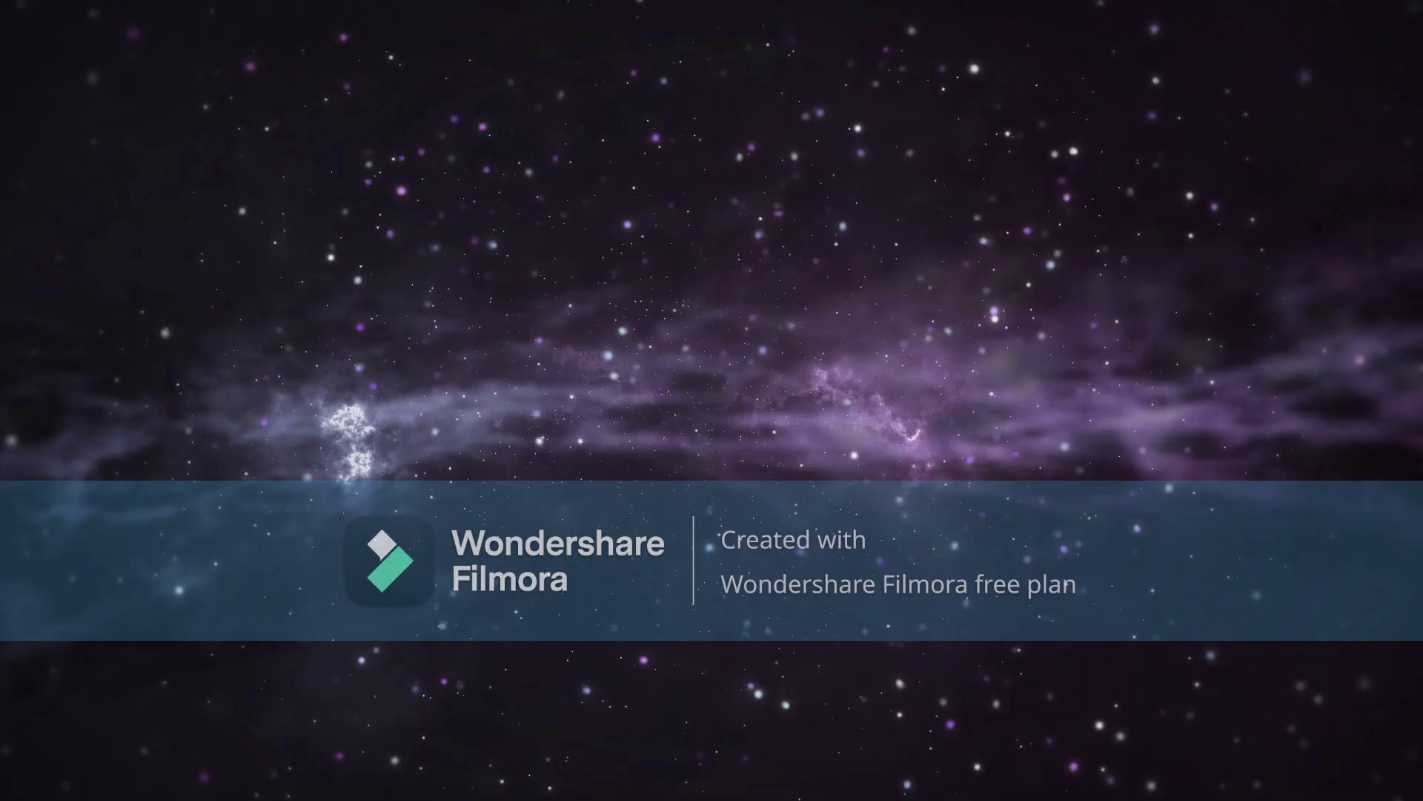